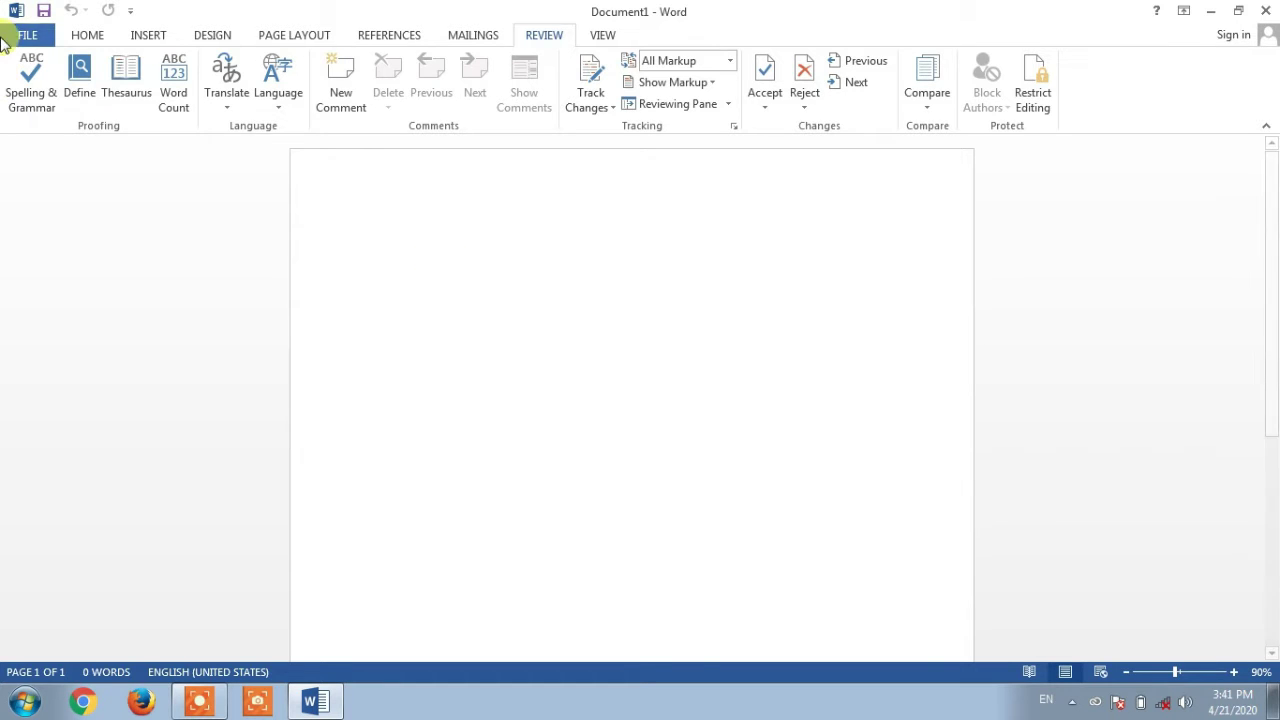
# Step: Open 'fundamental' from Recent Documents, scroll through it, then return to the recent documents list
pyautogui.click(28, 34)
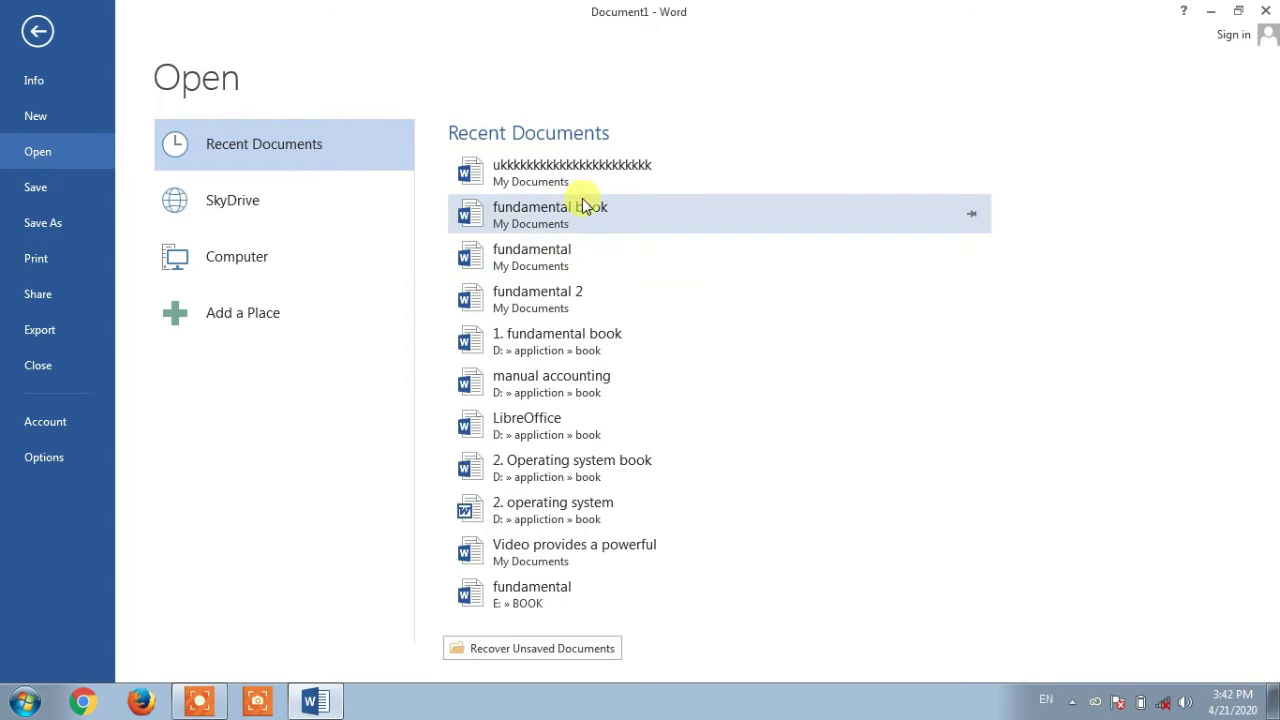
pyautogui.click(595, 257)
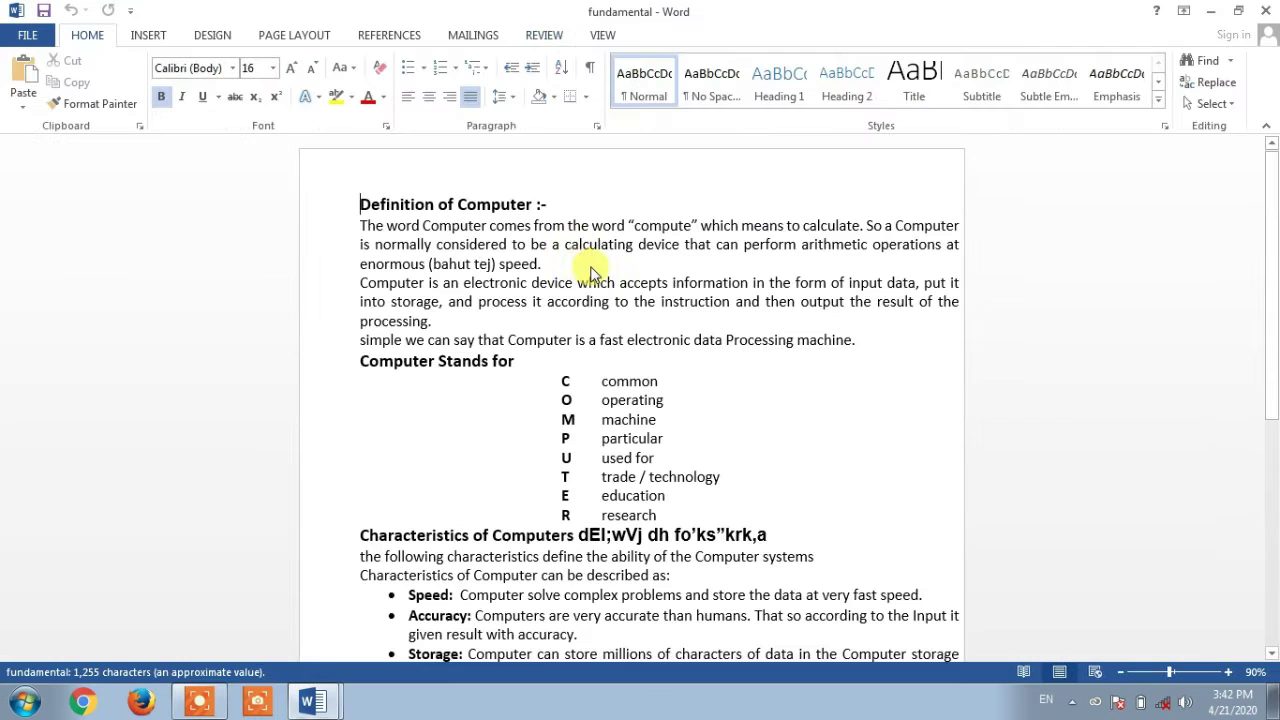
pyautogui.scroll(-7, 629, 363)
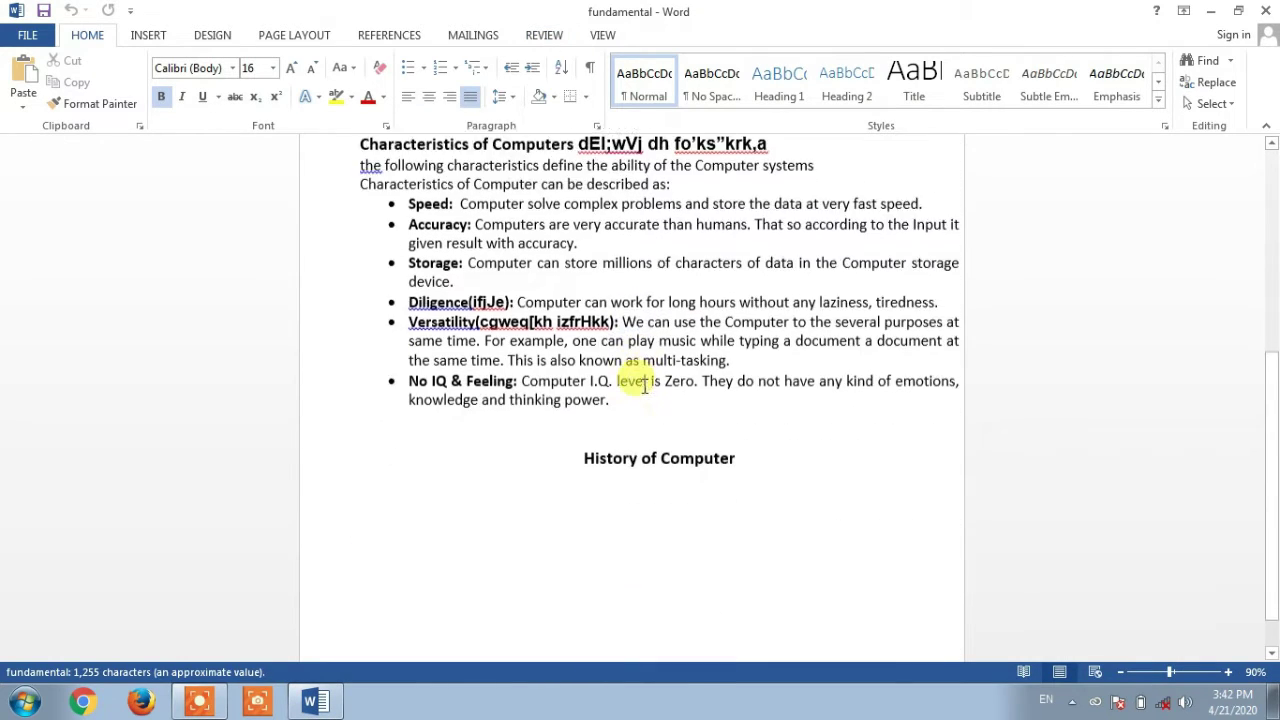
pyautogui.scroll(-1, 640, 382)
pyautogui.scroll(8, 640, 382)
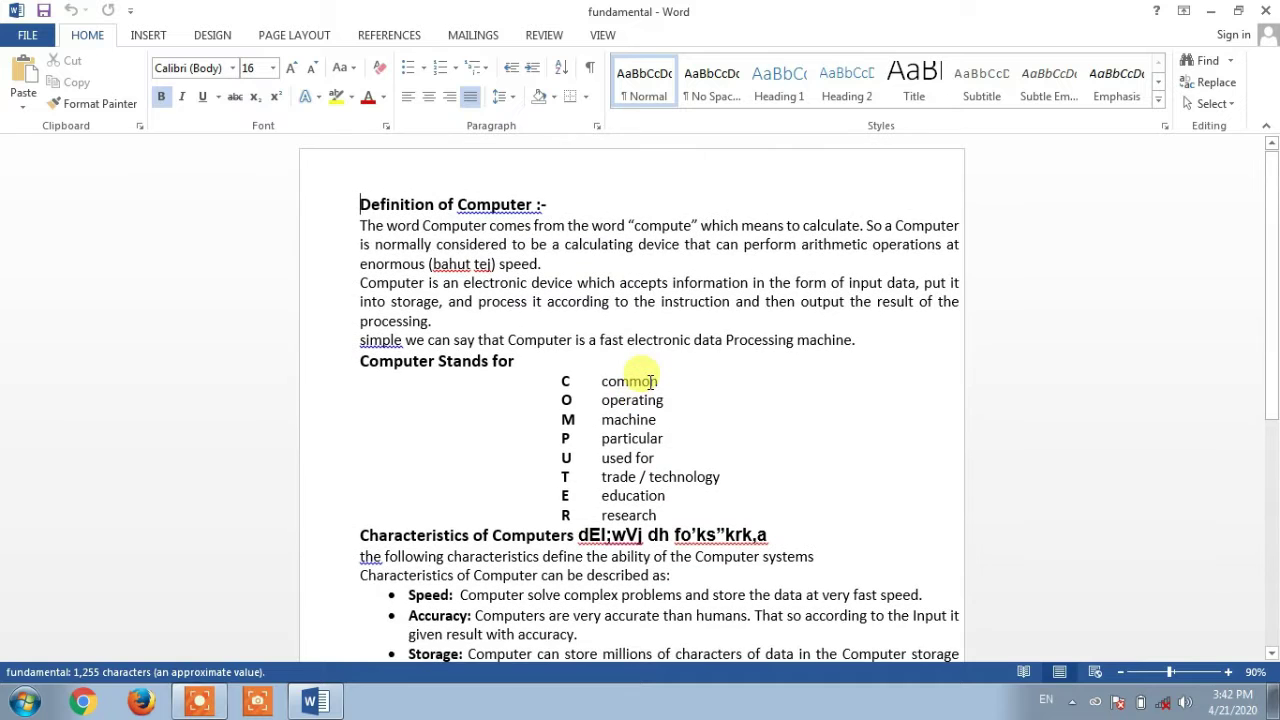
pyautogui.click(40, 37)
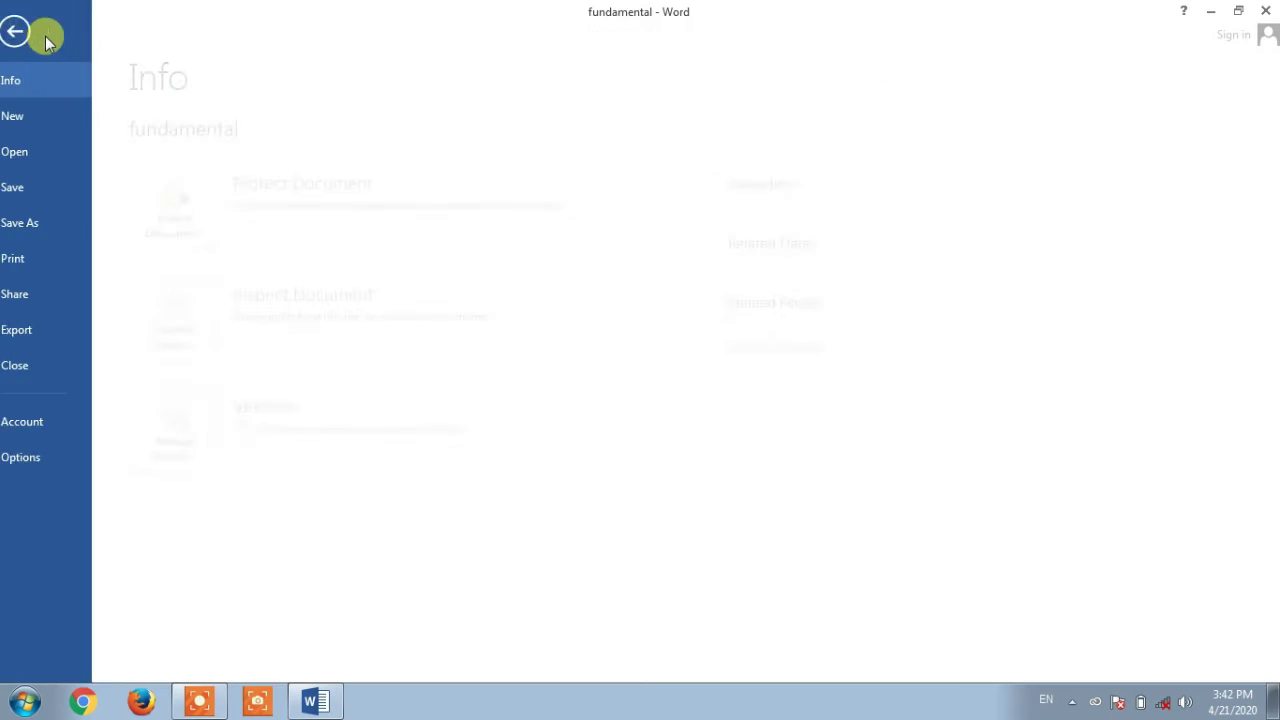
pyautogui.click(62, 158)
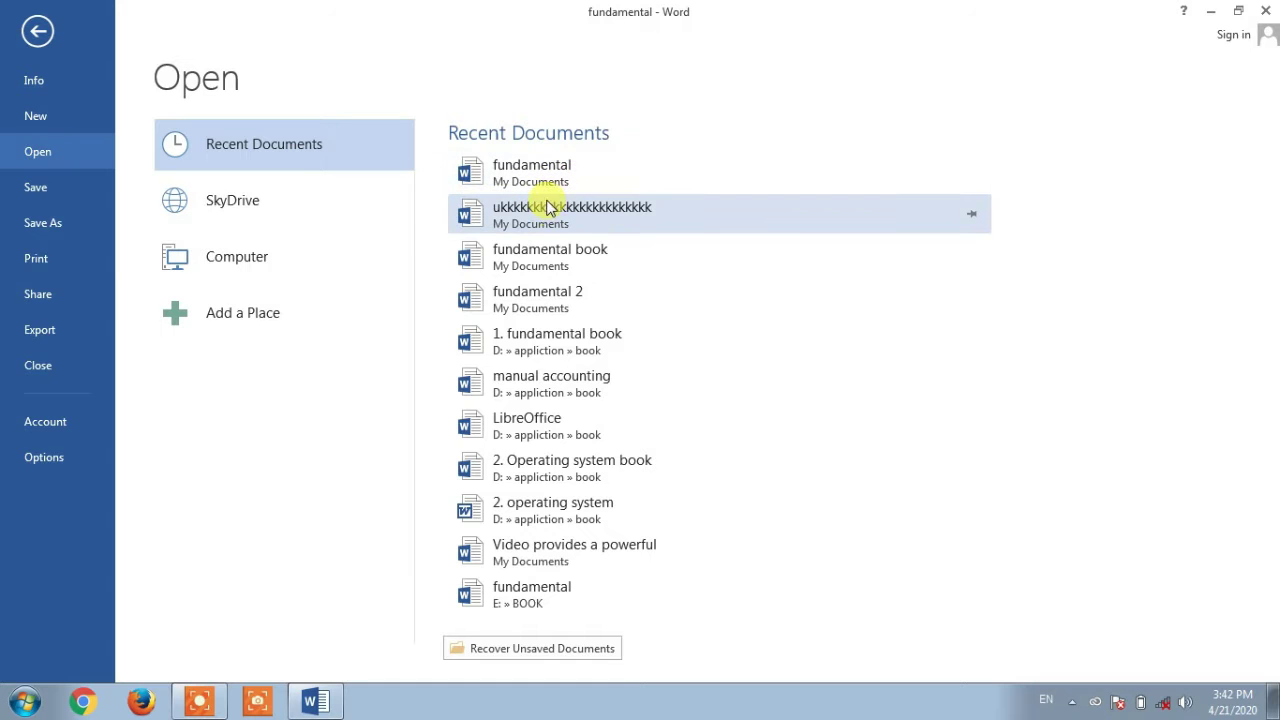
# Step: Open 'fundamental book' and delete its closing lines
pyautogui.click(545, 253)
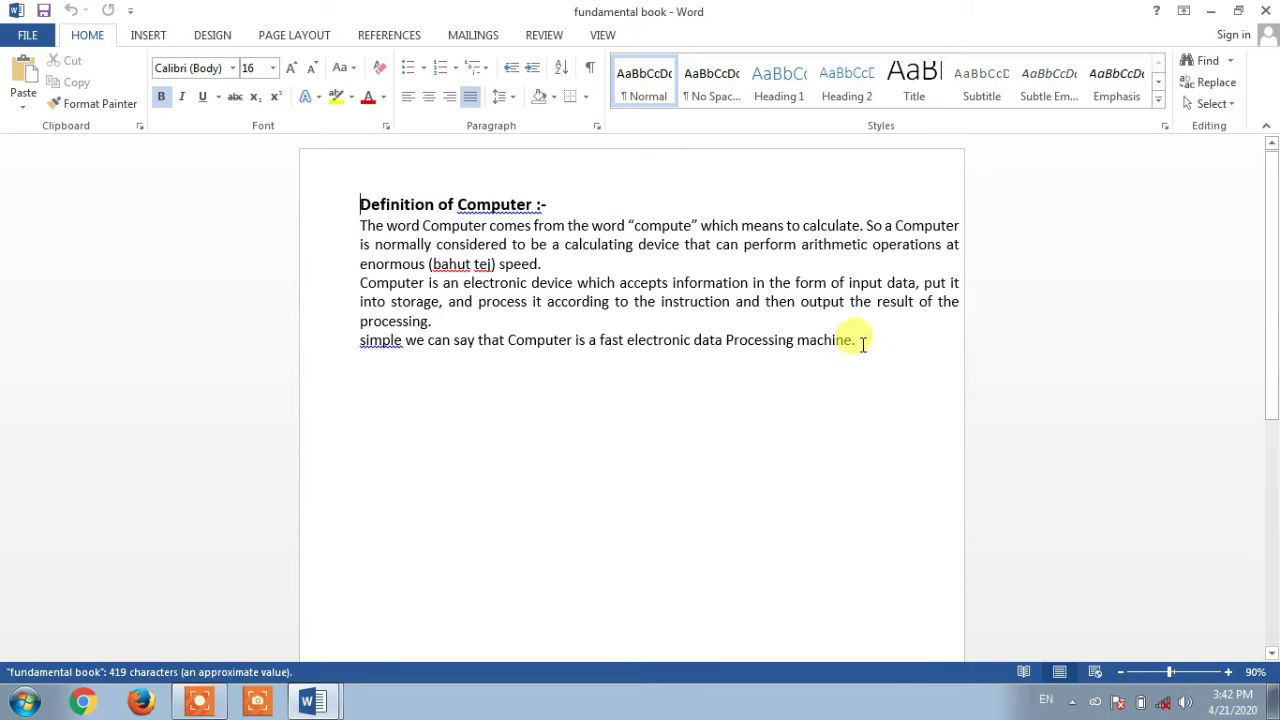
pyautogui.moveTo(840, 336); pyautogui.dragTo(370, 226)
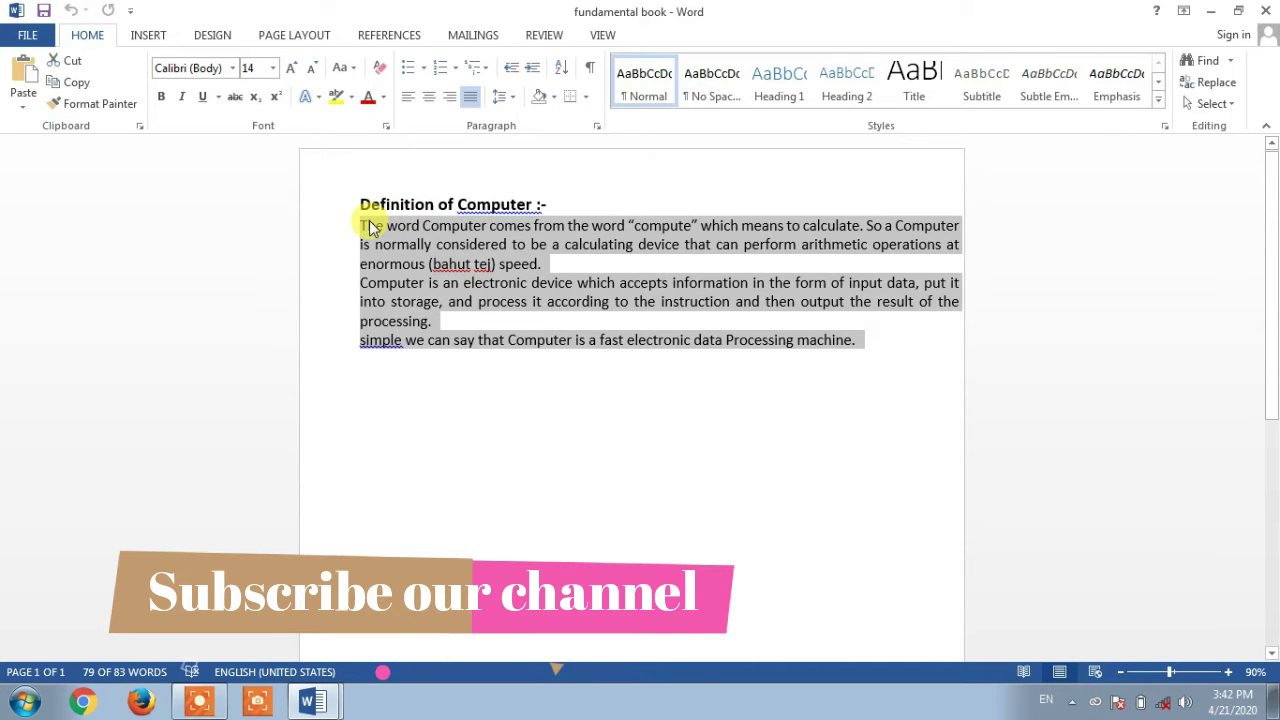
pyautogui.click(749, 406)
pyautogui.moveTo(906, 337); pyautogui.dragTo(291, 331)
pyautogui.press('Delete')
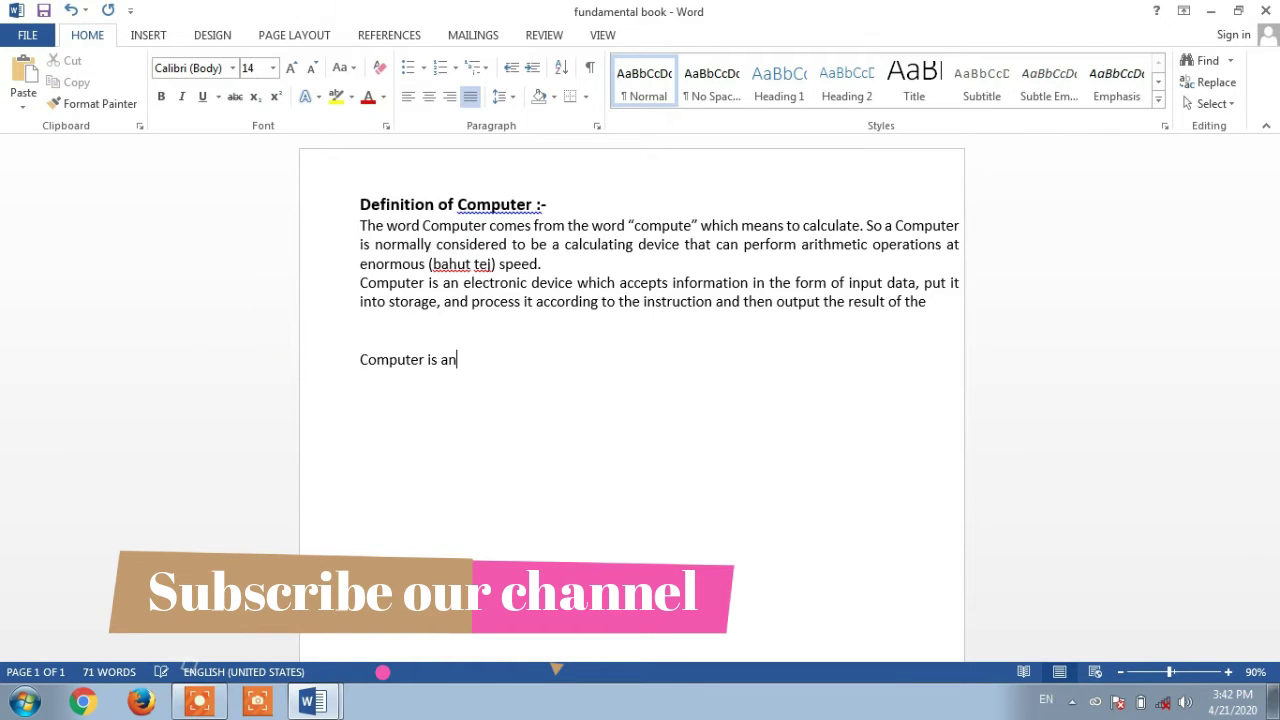
# Step: Type the replacement sentence ending 'finally given information on monitor.' and save the document
pyautogui.write('send information')
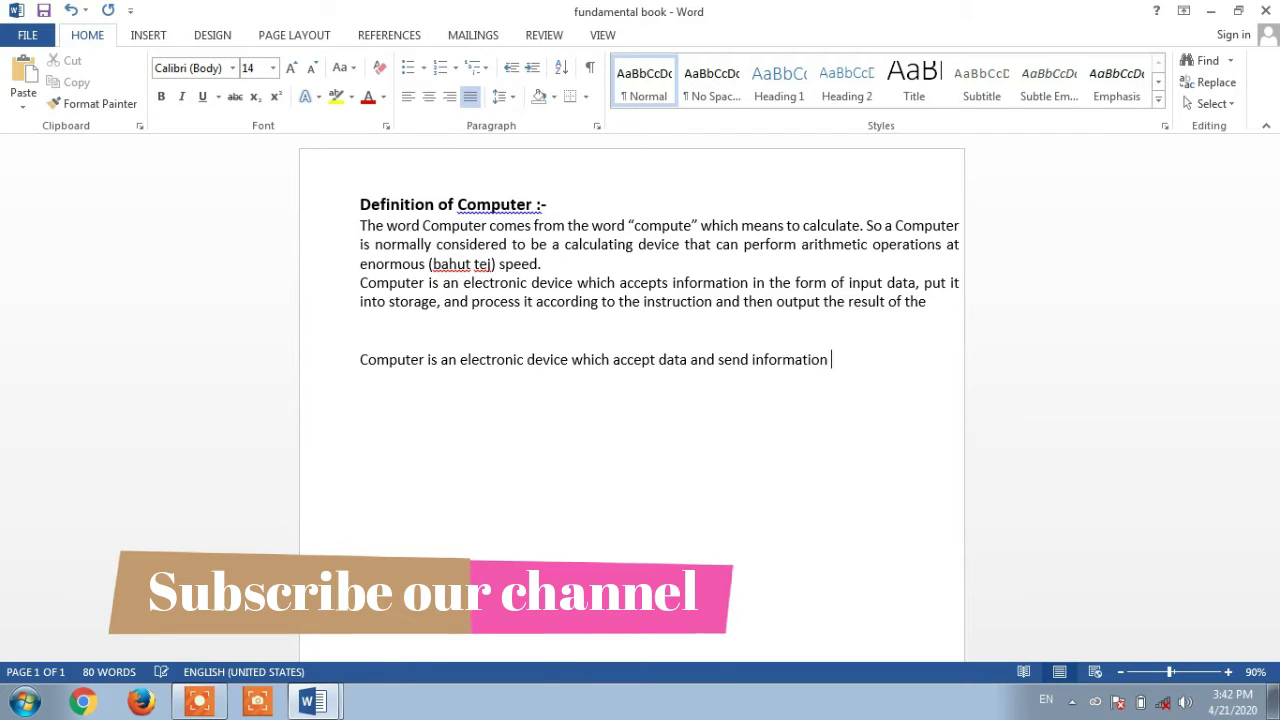
pyautogui.press('BackSpace')
pyautogui.press('BackSpace')
pyautogui.press('BackSpace')
pyautogui.press('BackSpace')
pyautogui.press('BackSpace')
pyautogui.press('BackSpace')
pyautogui.press('BackSpace')
pyautogui.press('BackSpace')
pyautogui.press('BackSpace')
pyautogui.press('BackSpace')
pyautogui.press('BackSpace')
pyautogui.press('BackSpace')
pyautogui.press('BackSpace')
pyautogui.press('BackSpace')
pyautogui.press('BackSpace')
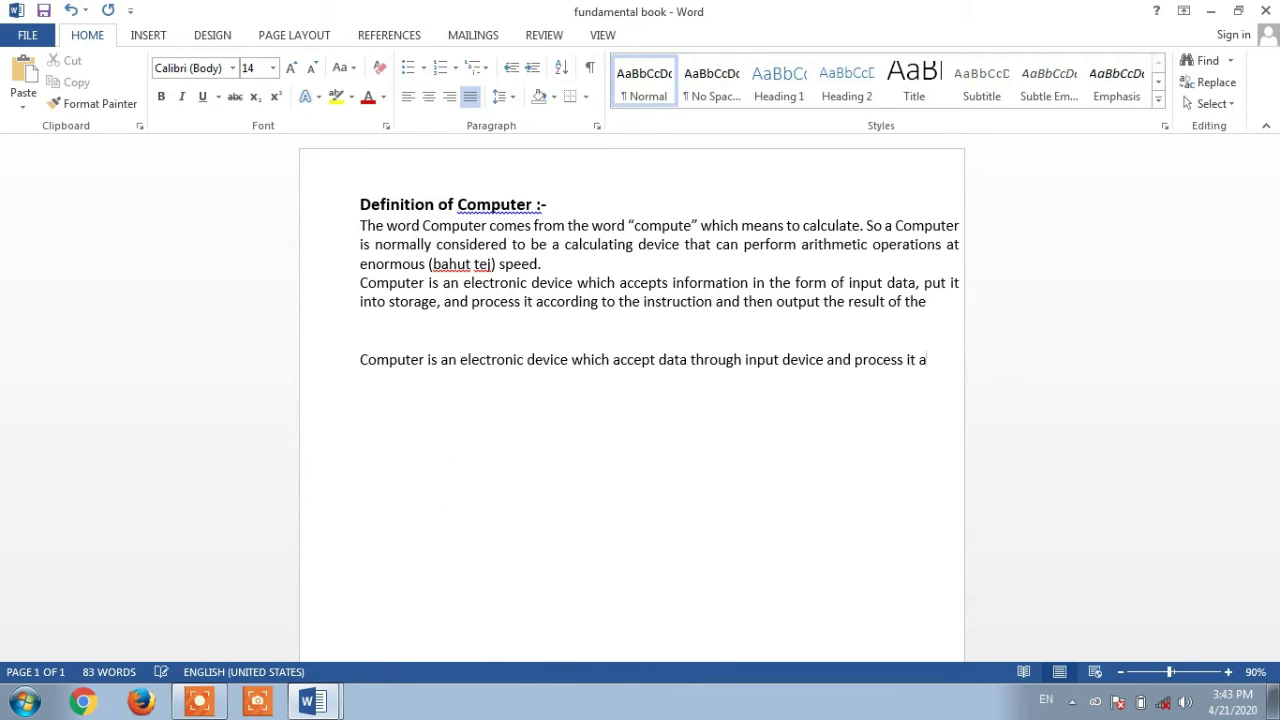
pyautogui.write('nd finally given information on monitor.')
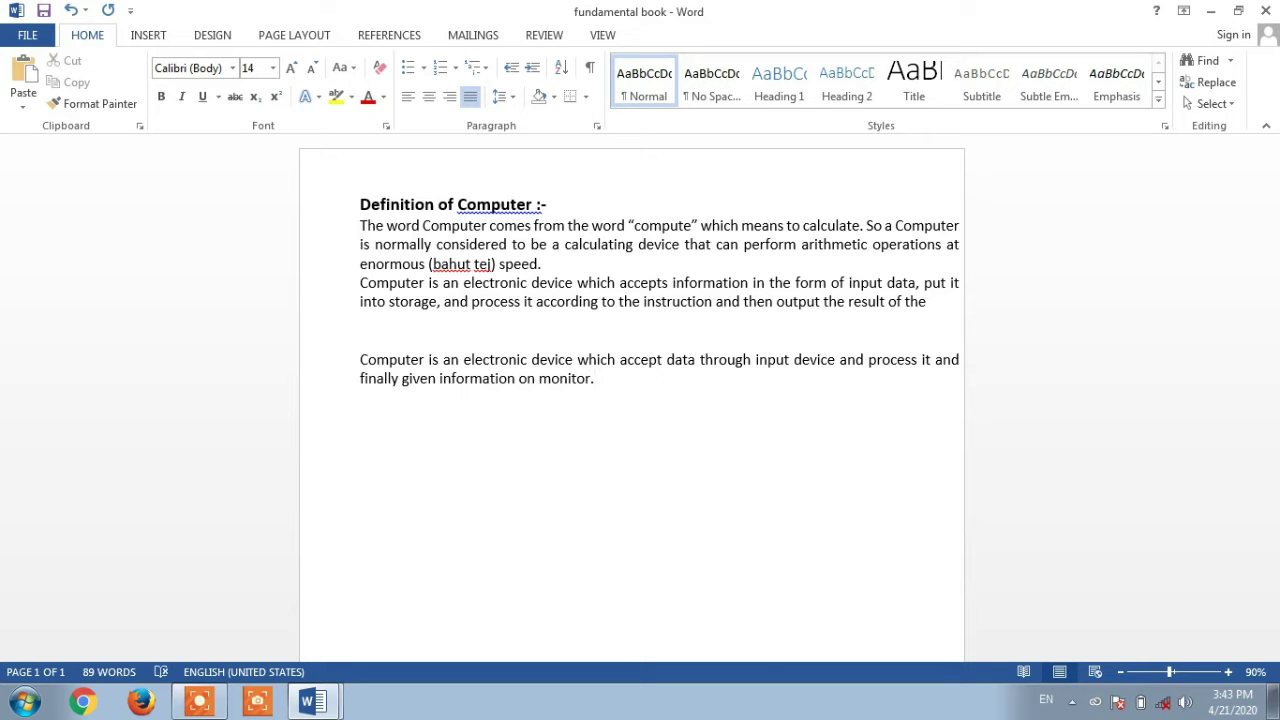
pyautogui.click(30, 33)
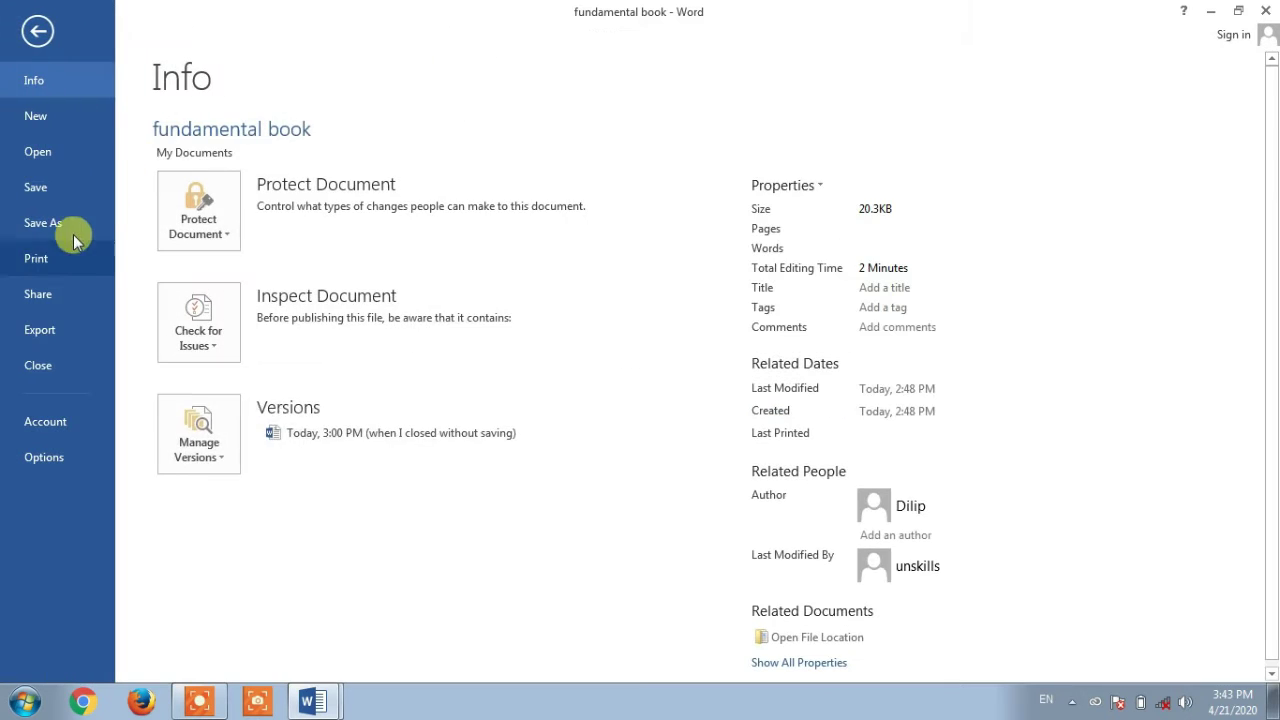
pyautogui.click(38, 189)
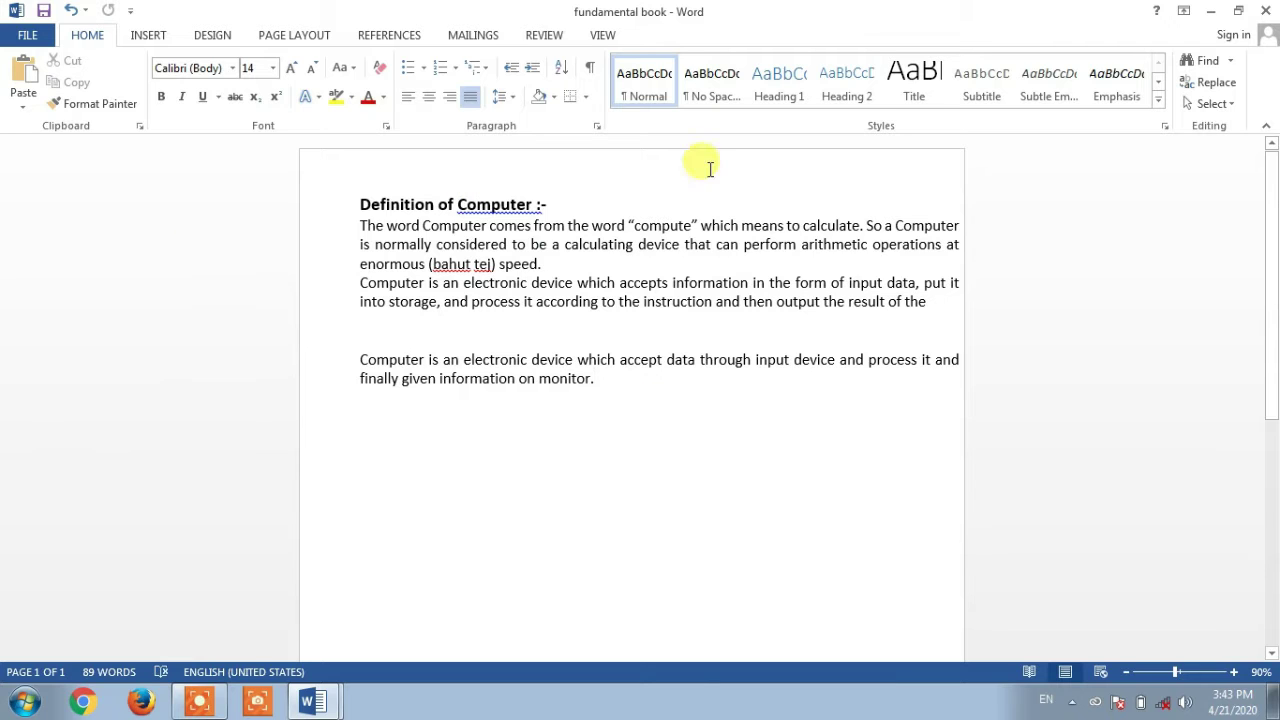
# Step: Resize the windows so 'fundamental' fills the left half and 'fundamental book' the right half
pyautogui.click(1240, 20)
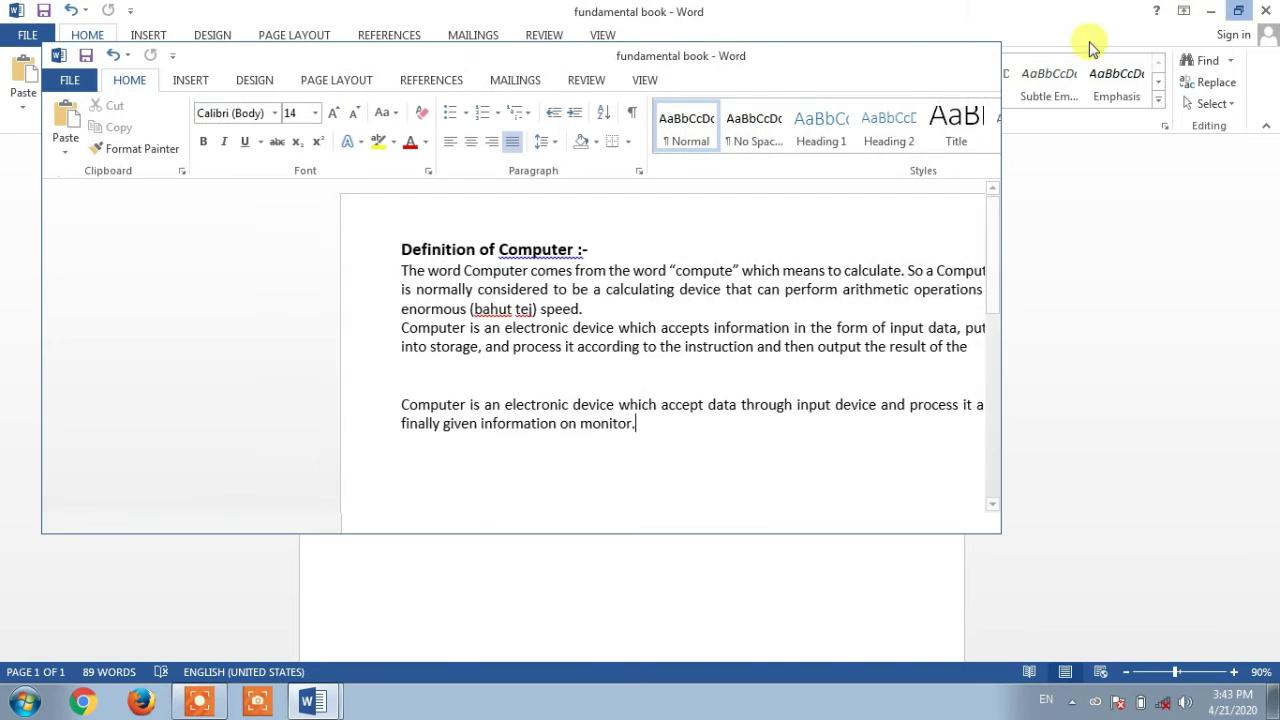
pyautogui.moveTo(734, 29); pyautogui.dragTo(993, 131)
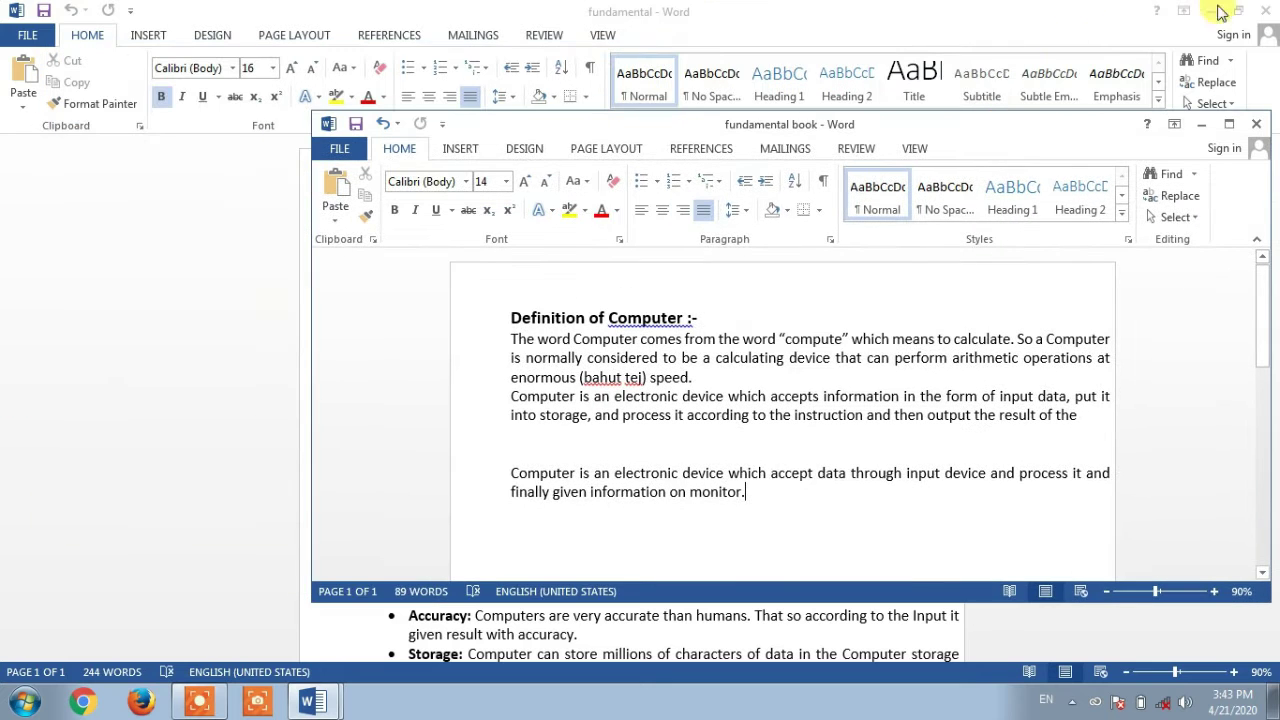
pyautogui.click(1238, 11)
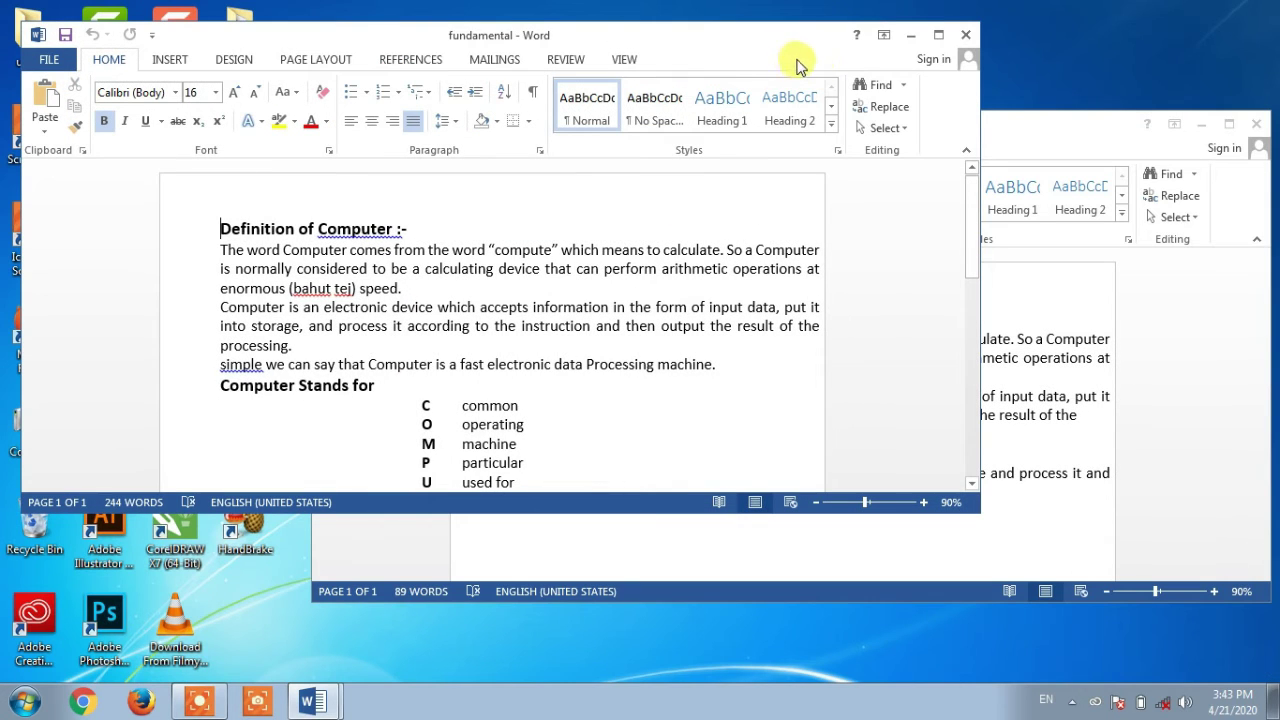
pyautogui.moveTo(972, 507); pyautogui.dragTo(622, 655)
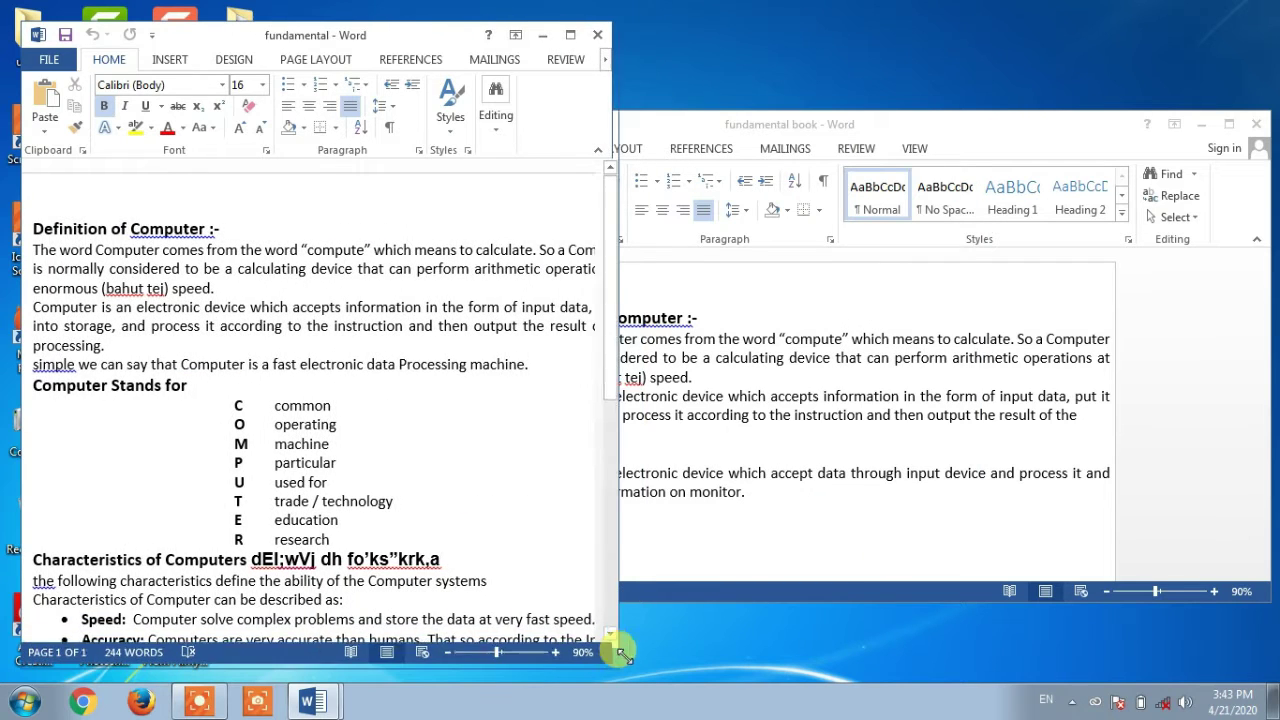
pyautogui.click(950, 128)
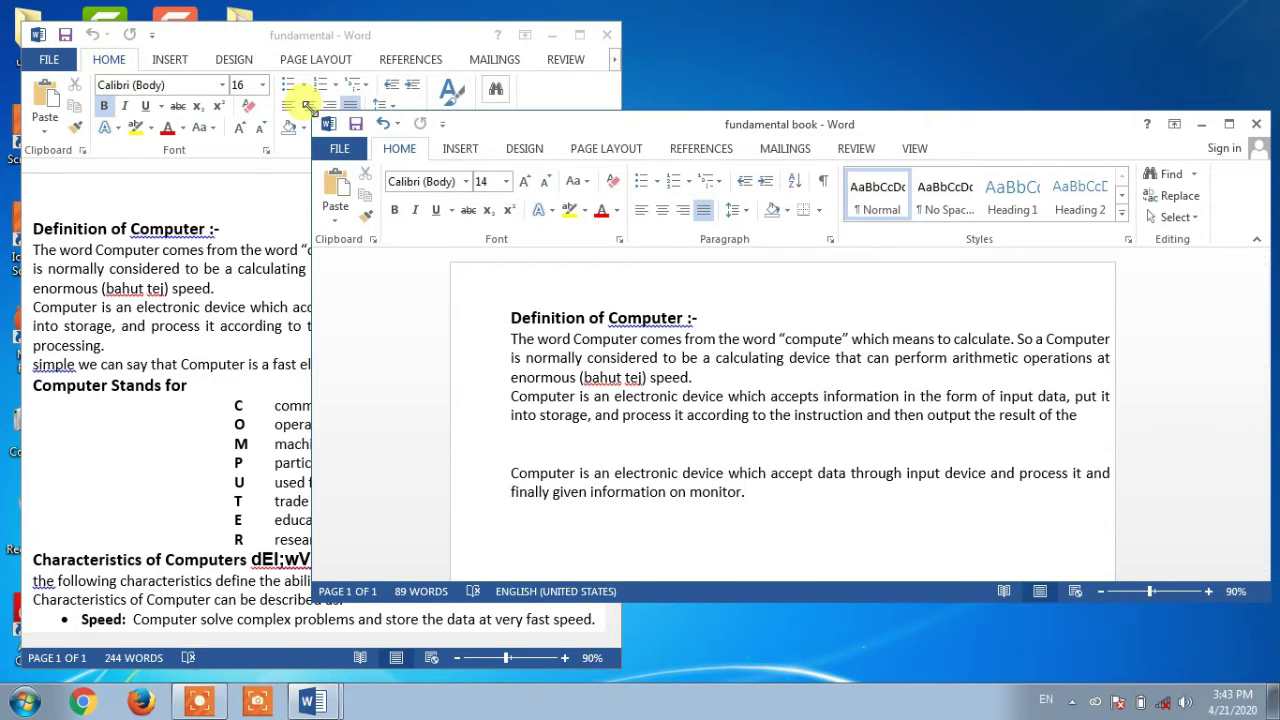
pyautogui.moveTo(307, 105); pyautogui.dragTo(621, 16)
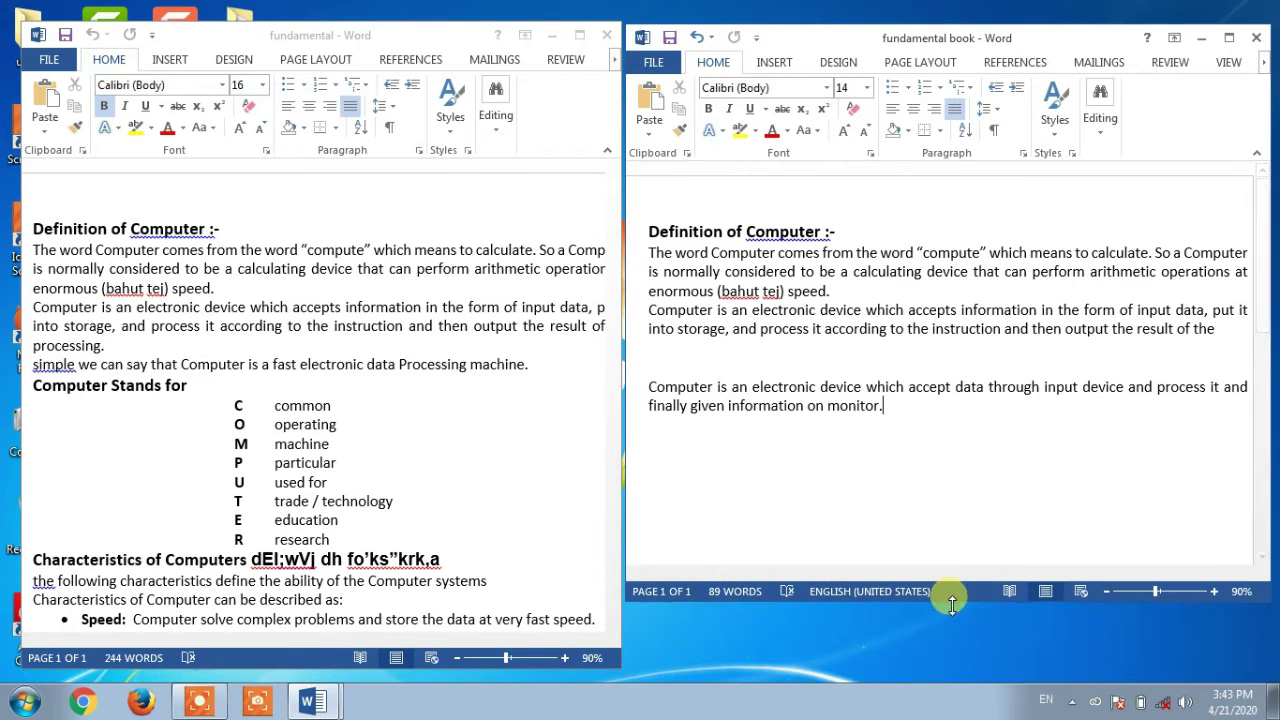
pyautogui.moveTo(952, 604); pyautogui.dragTo(945, 655)
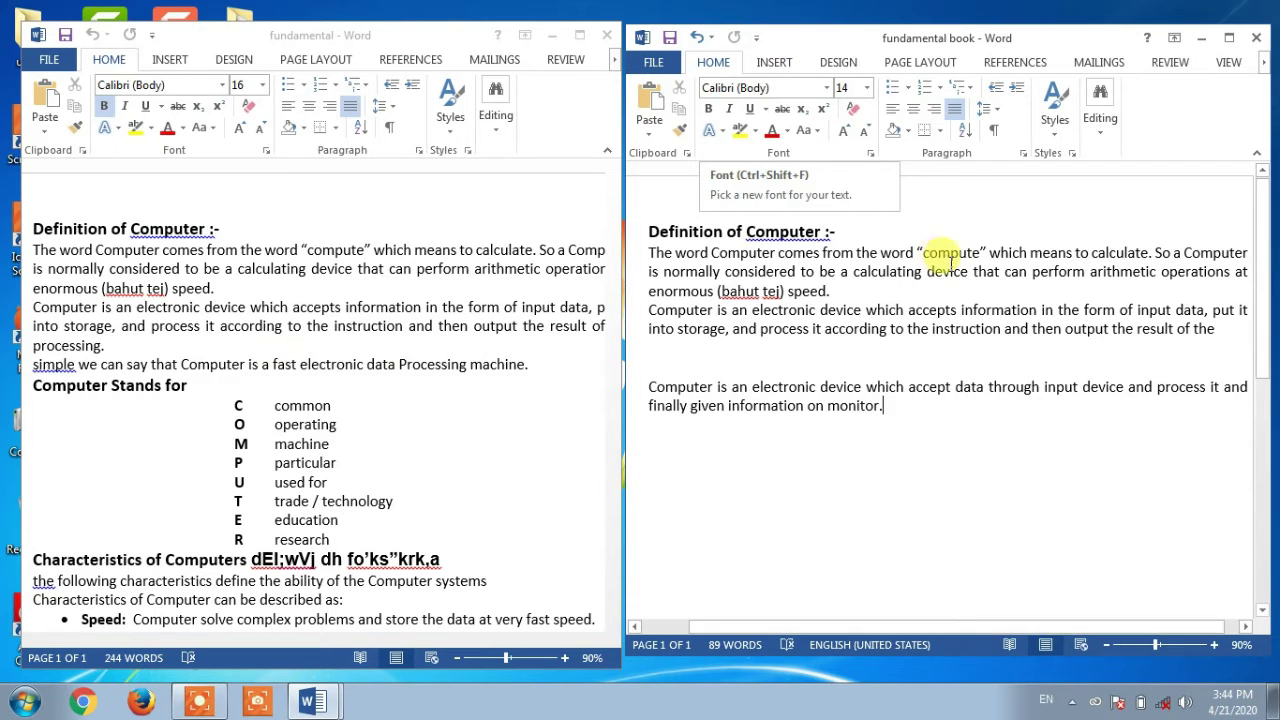
# Step: In 'fundamental', select the text from the instruction through the characteristics introduction
pyautogui.scroll(-1, 300, 360)
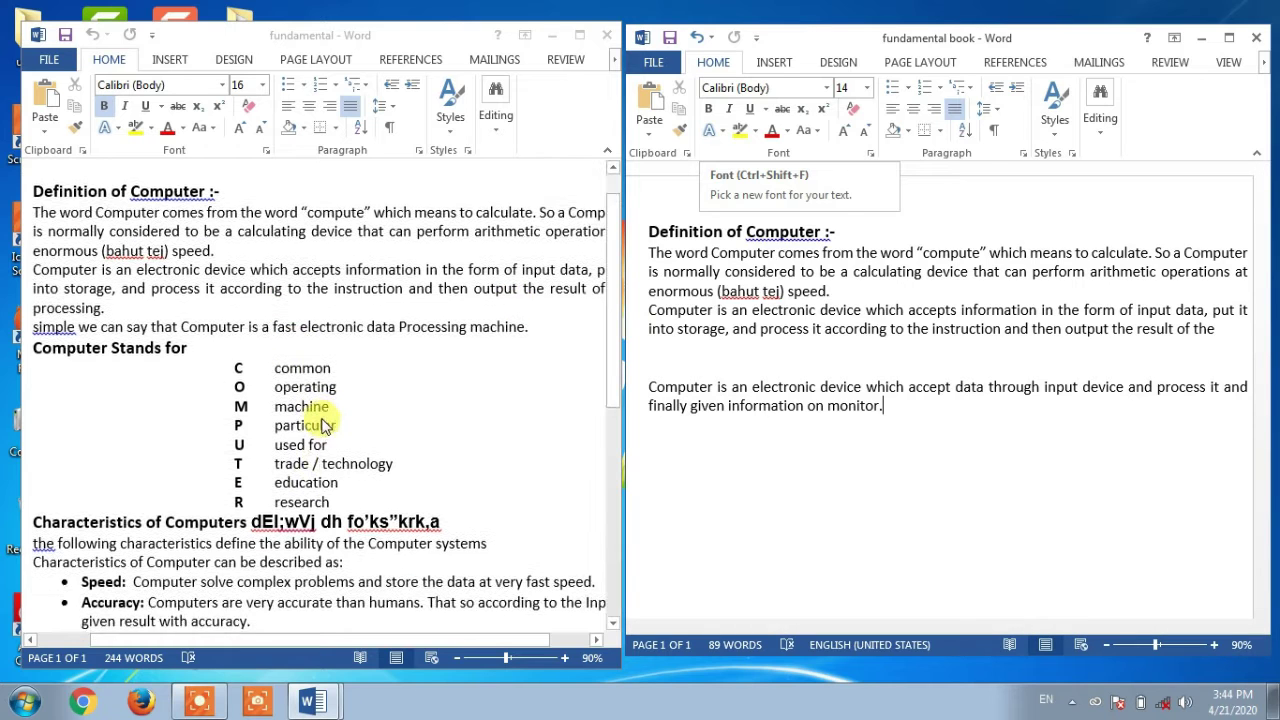
pyautogui.scroll(1, 320, 420)
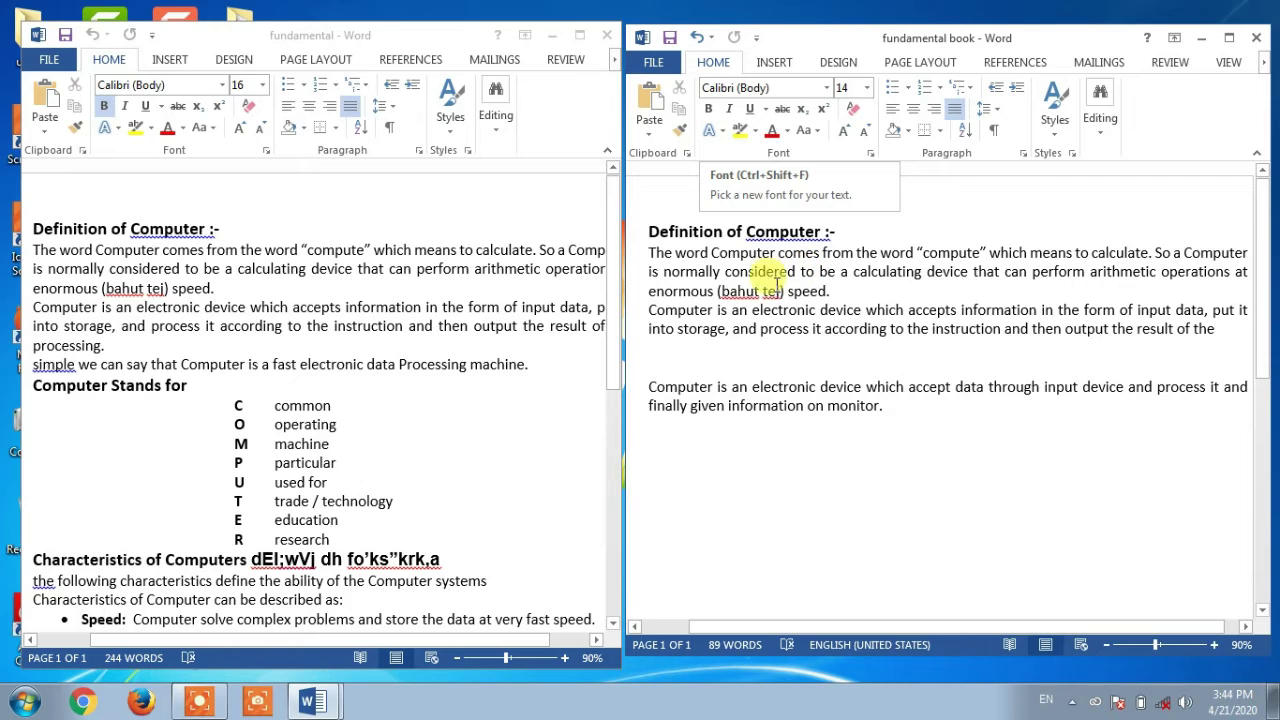
pyautogui.click(298, 291)
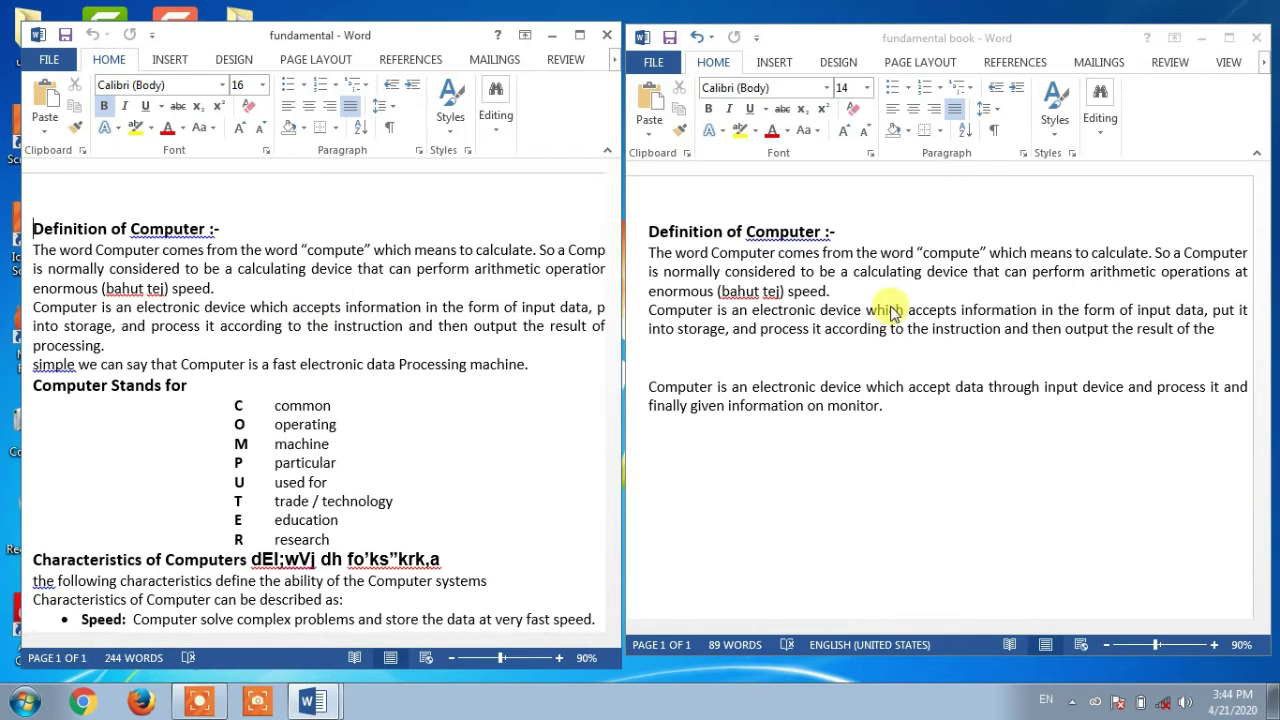
pyautogui.moveTo(358, 326); pyautogui.dragTo(488, 584)
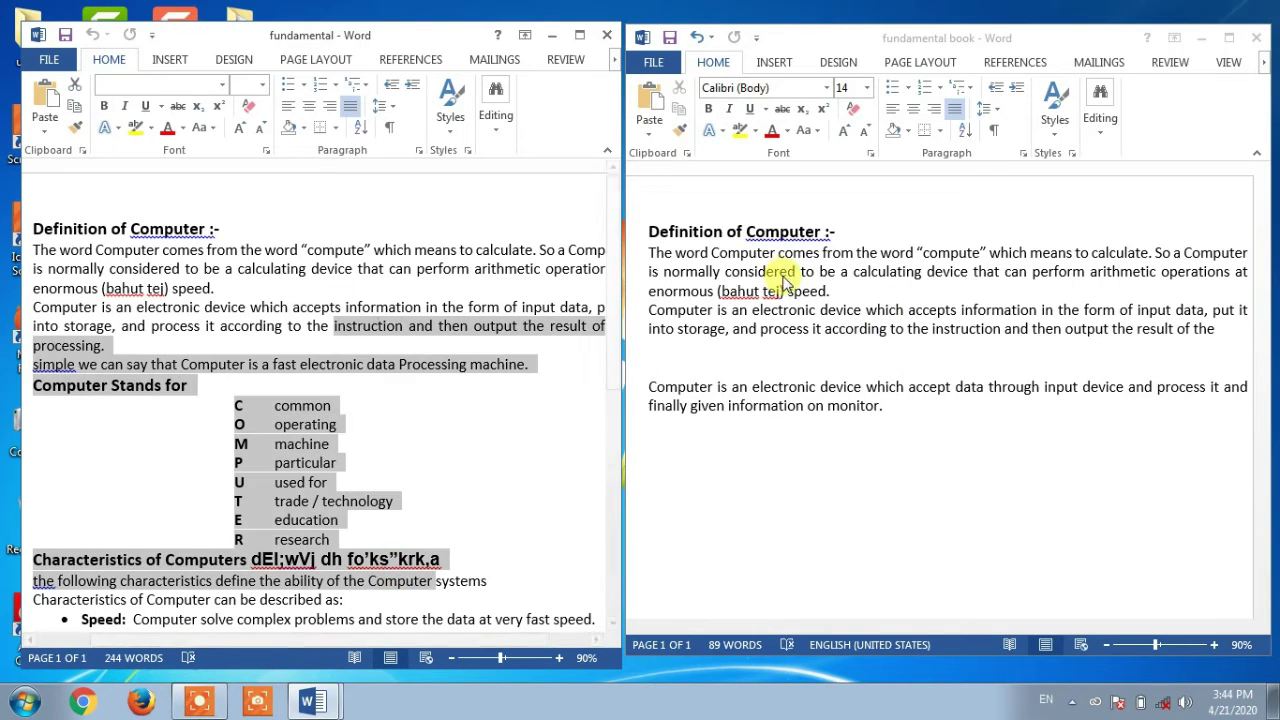
# Step: Set the garbled text after 'Characteristics of Computers' to Kruti Dev 010 so it shows Hindi
pyautogui.click(806, 388)
pyautogui.scroll(-2, 315, 570)
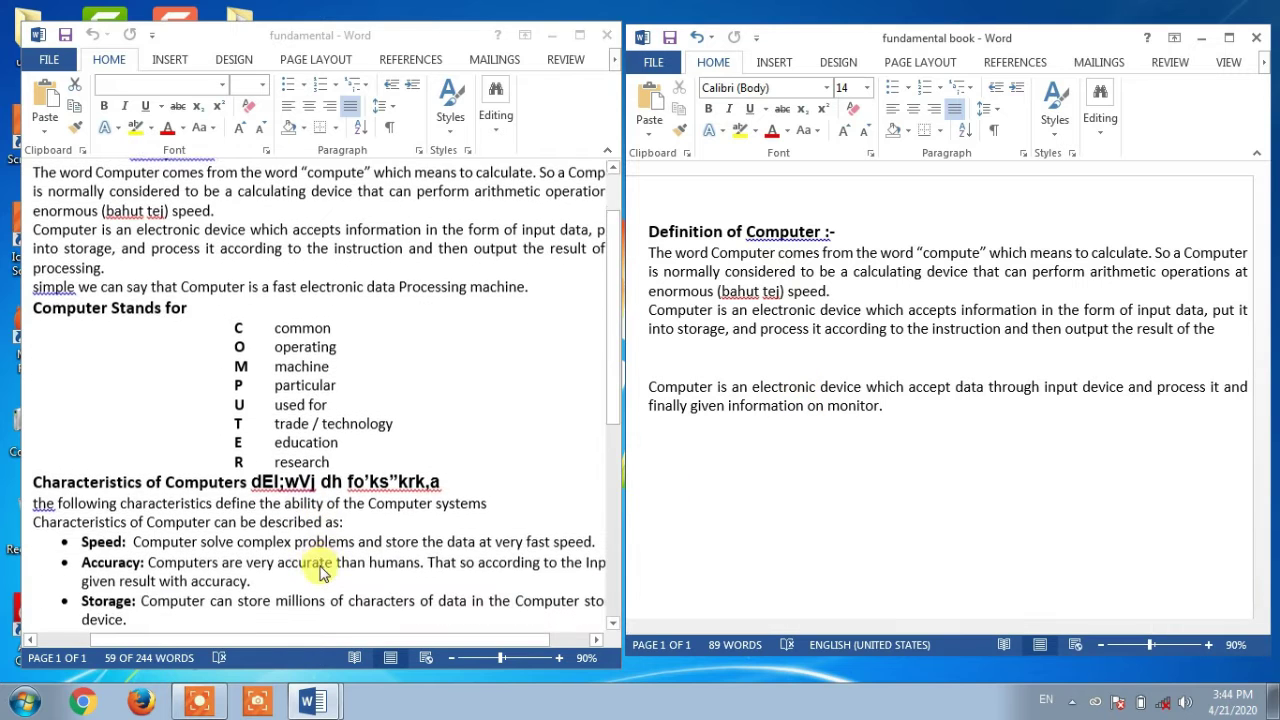
pyautogui.scroll(-3, 320, 545)
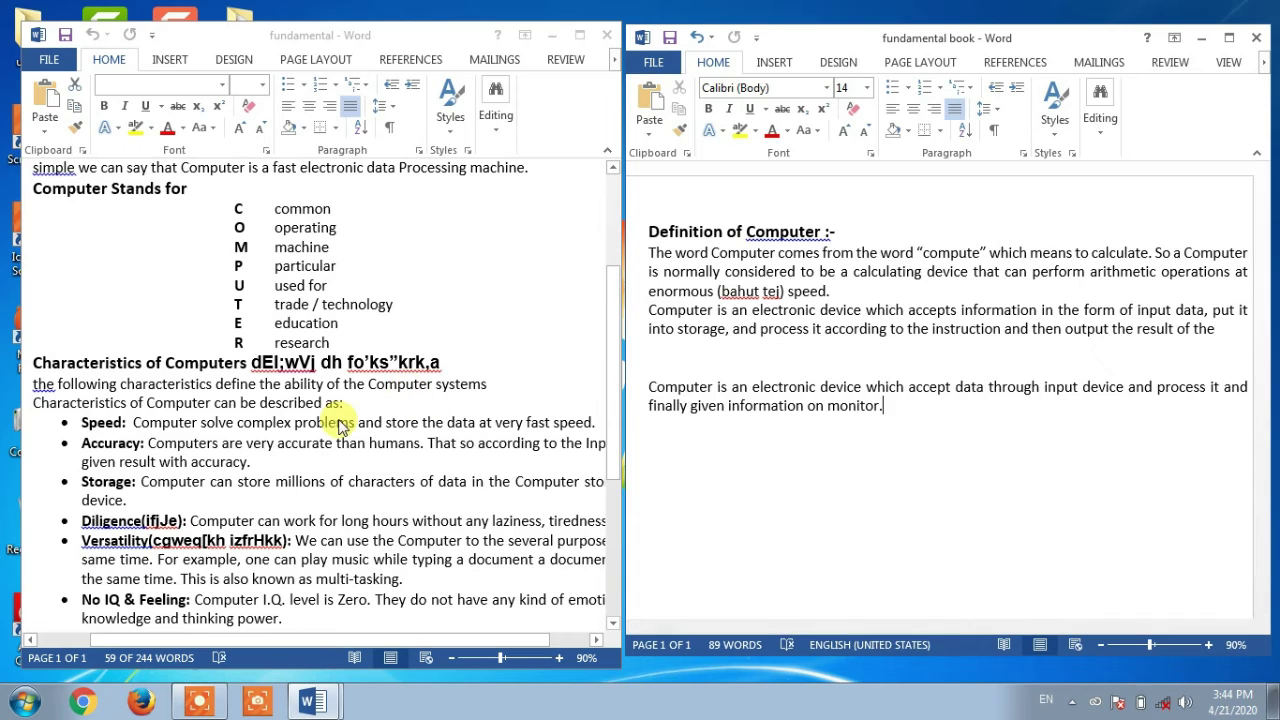
pyautogui.scroll(-2, 340, 418)
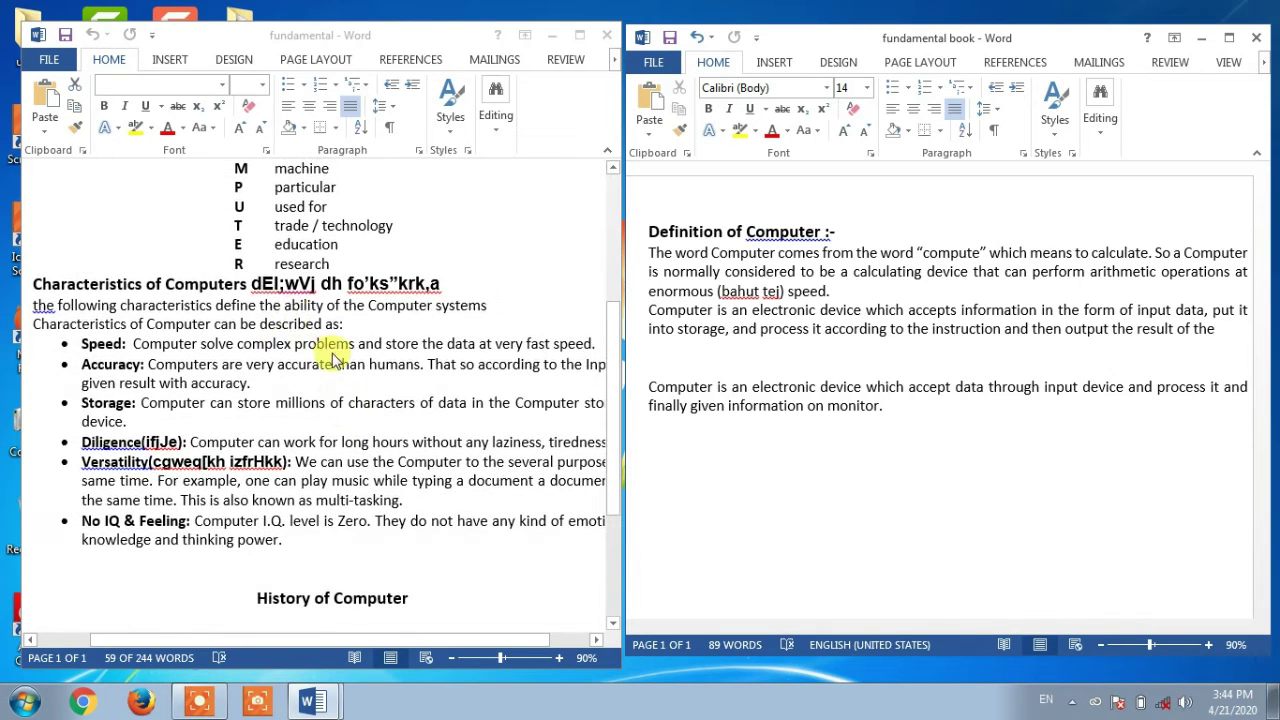
pyautogui.click(263, 285)
pyautogui.click(437, 322)
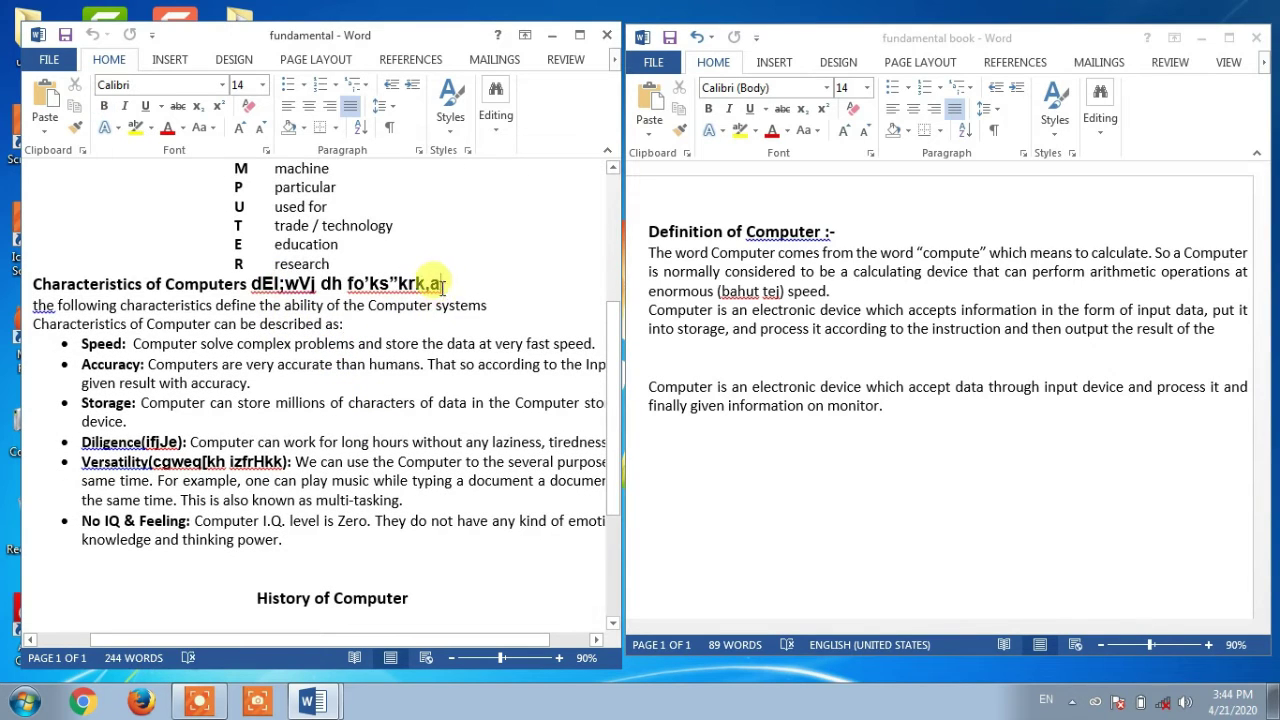
pyautogui.moveTo(441, 287); pyautogui.dragTo(252, 285)
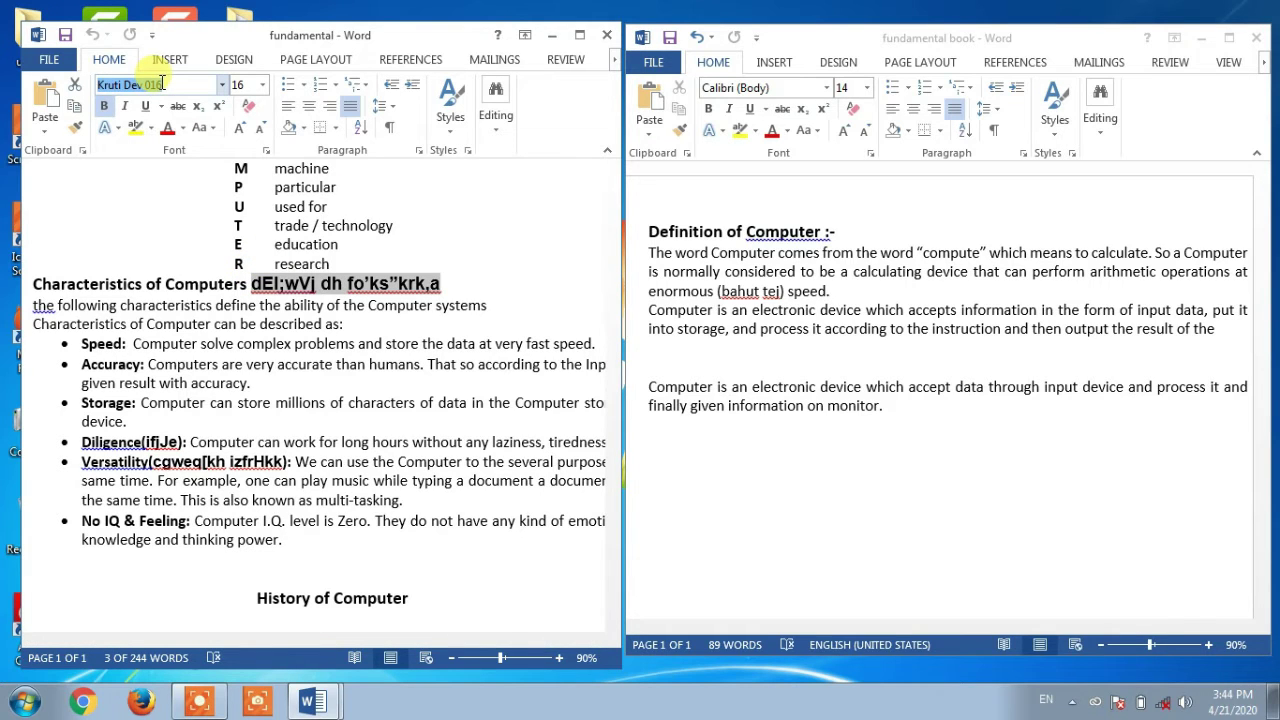
pyautogui.press('Return')
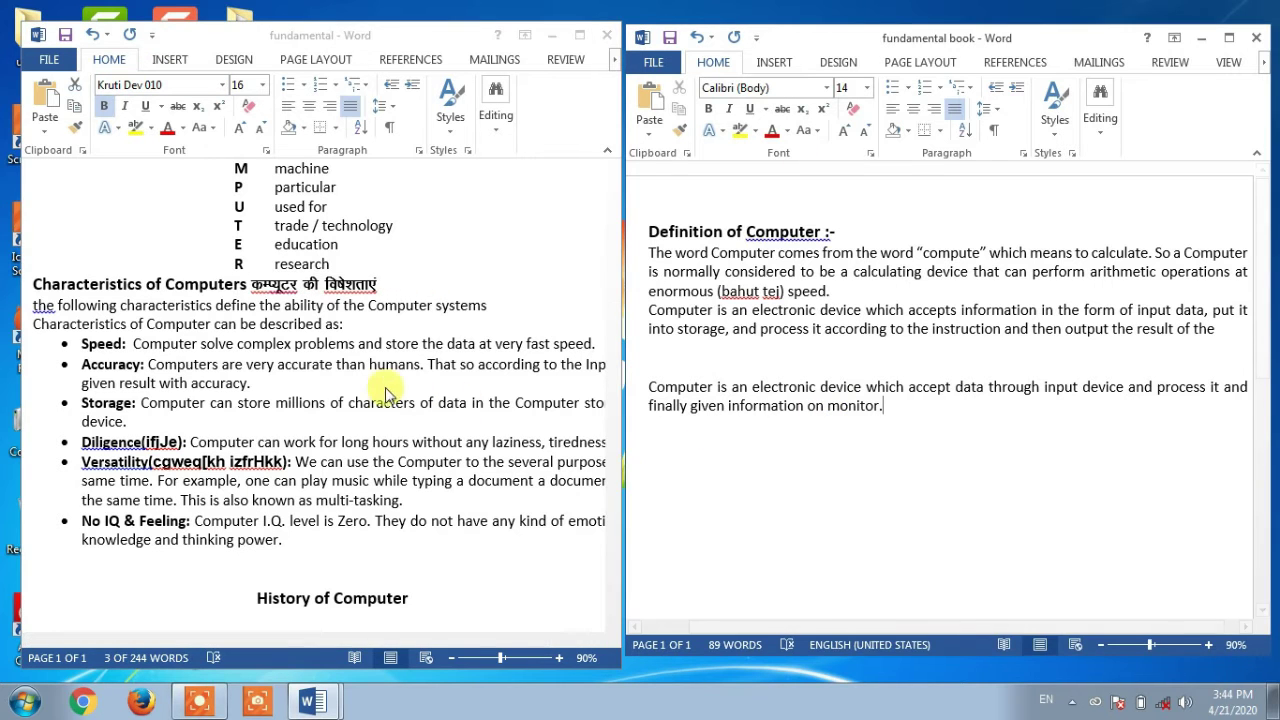
pyautogui.scroll(5, 350, 376)
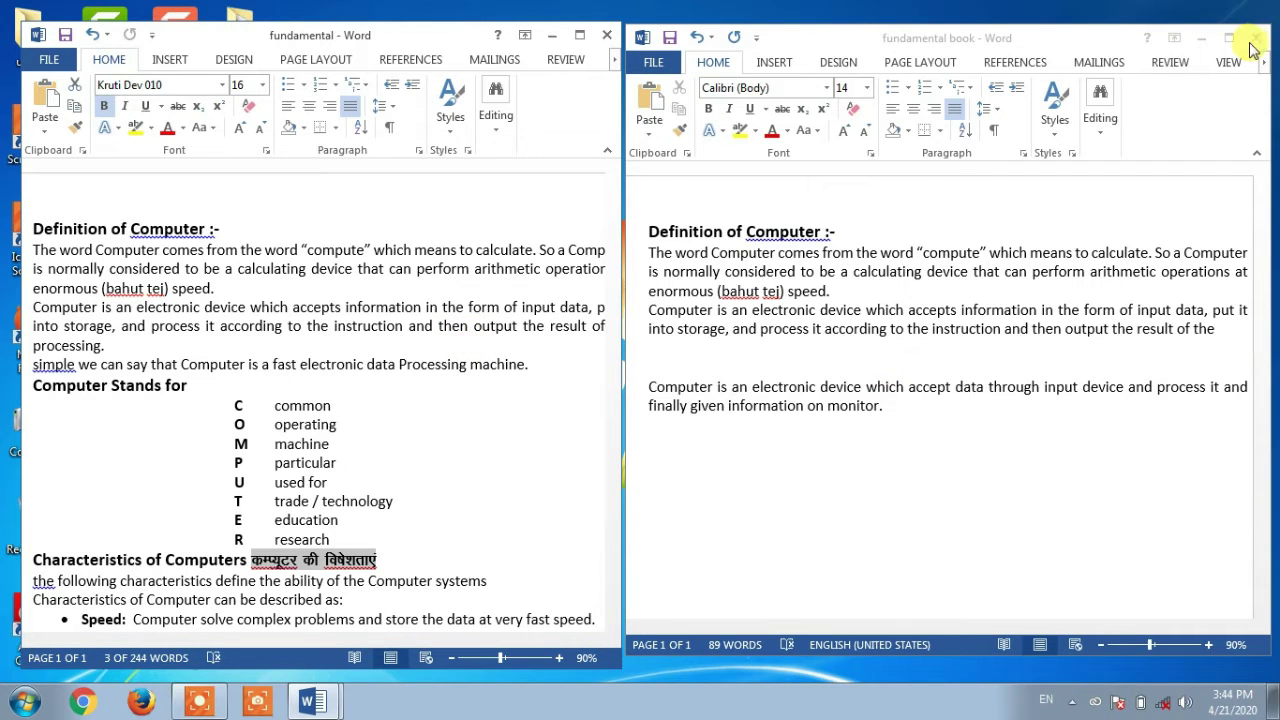
# Step: Close 'fundamental book', maximize 'fundamental', and show the Review tools
pyautogui.click(1100, 38)
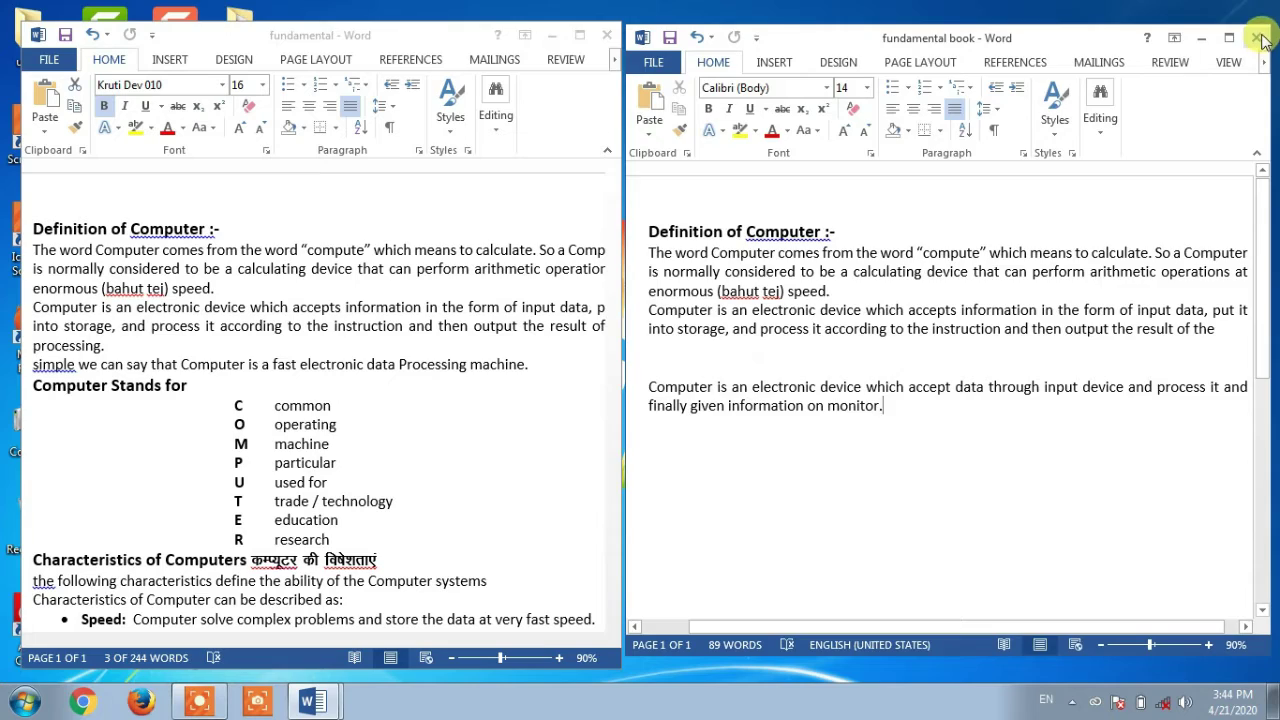
pyautogui.click(1259, 38)
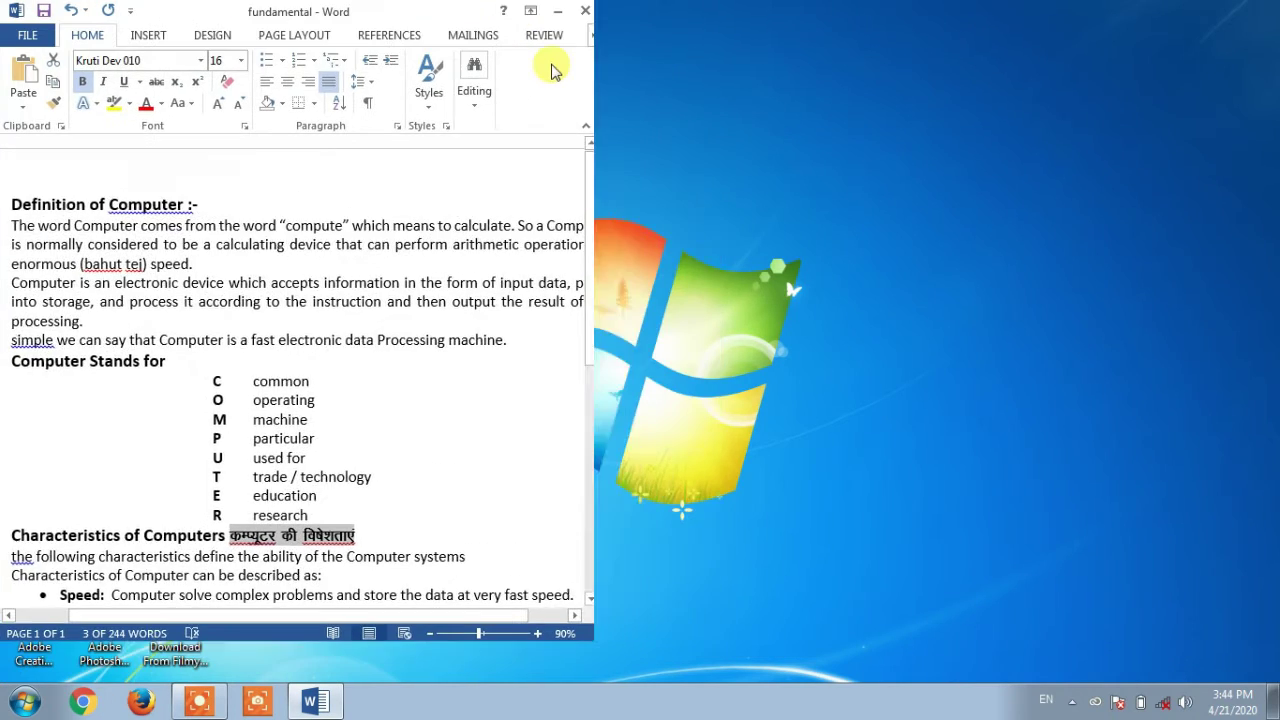
pyautogui.press('super+Up')
pyautogui.scroll(-3, 790, 525)
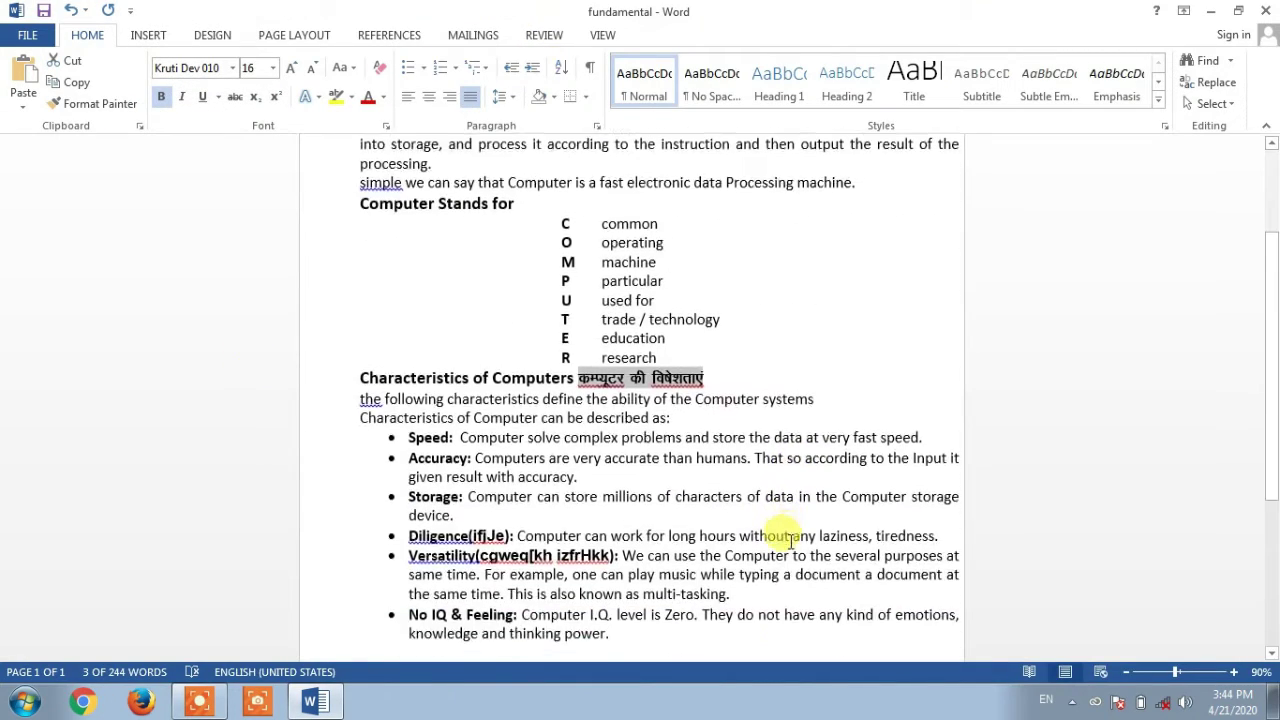
pyautogui.scroll(-2, 785, 545)
pyautogui.scroll(5, 766, 540)
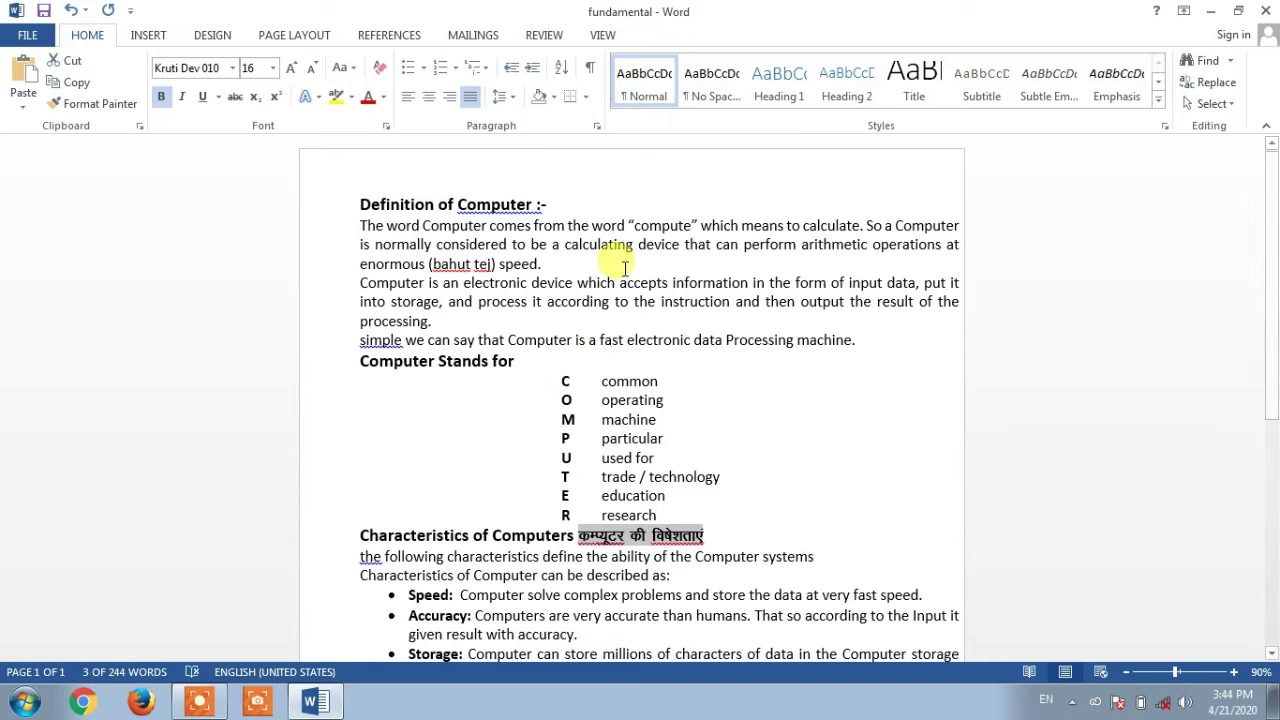
pyautogui.click(544, 35)
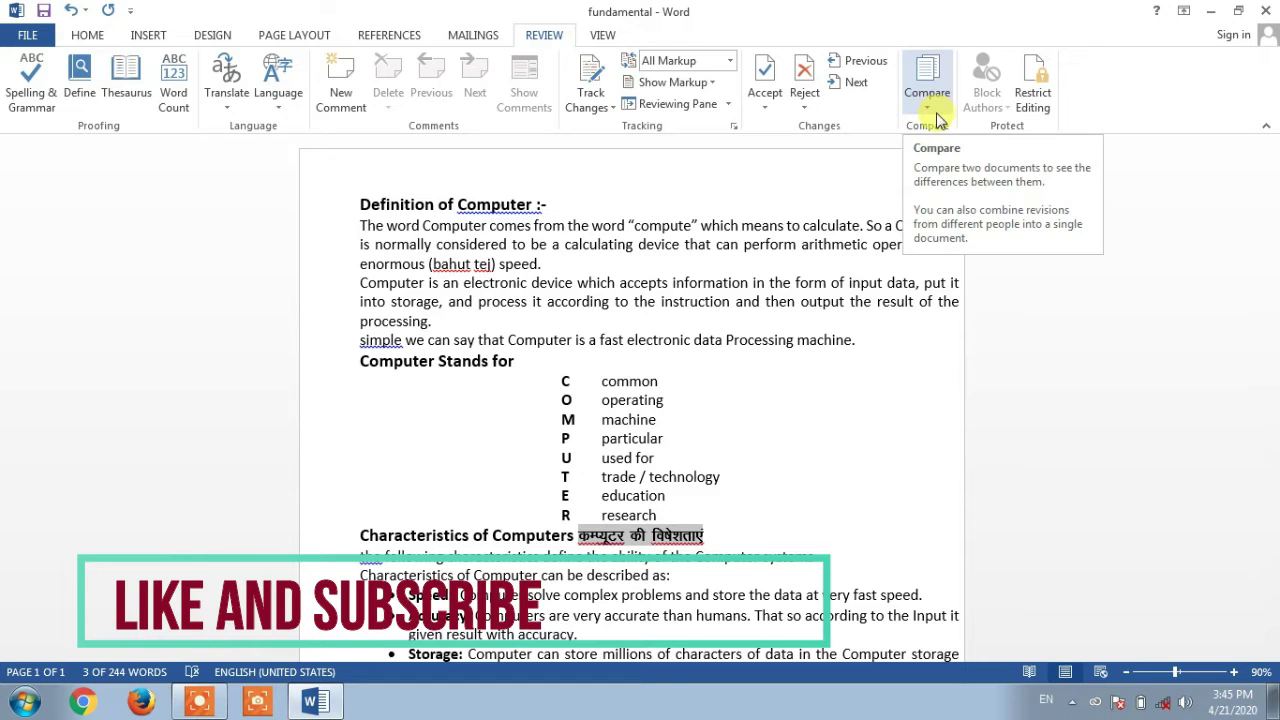
# Step: Open Compare Documents from Review > Compare and list recent files for the original document
pyautogui.click(938, 116)
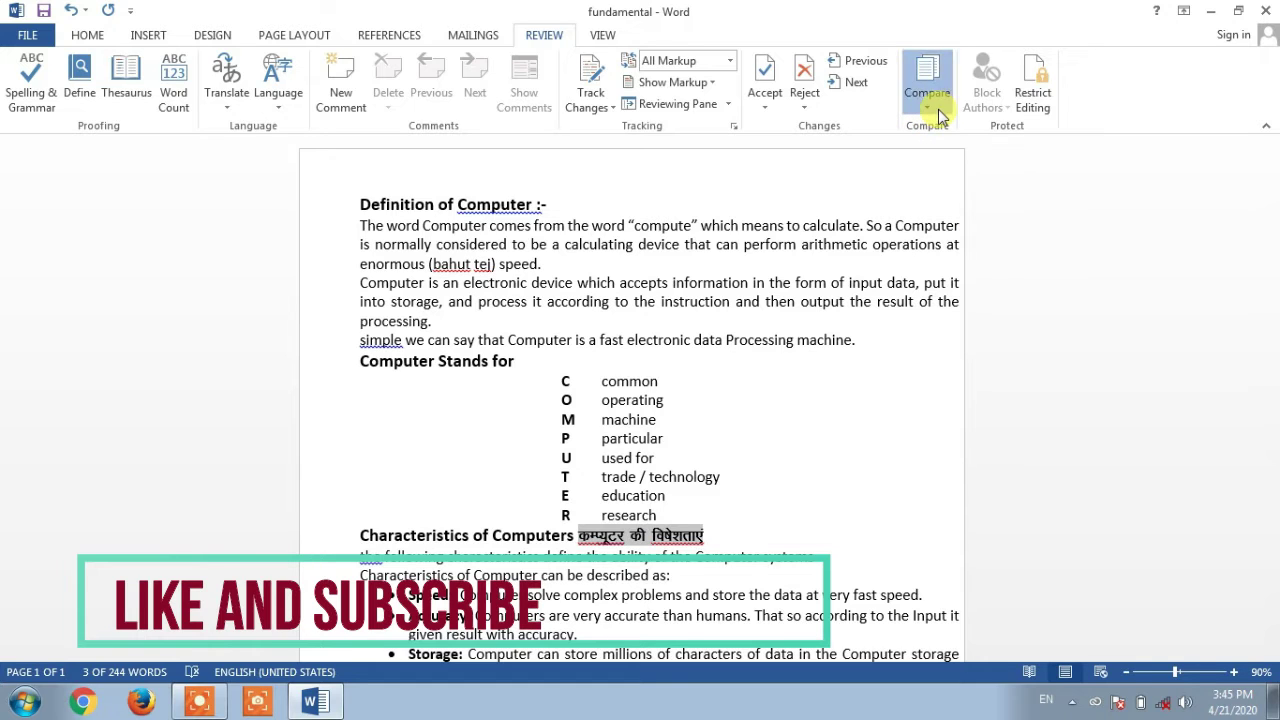
pyautogui.click(980, 148)
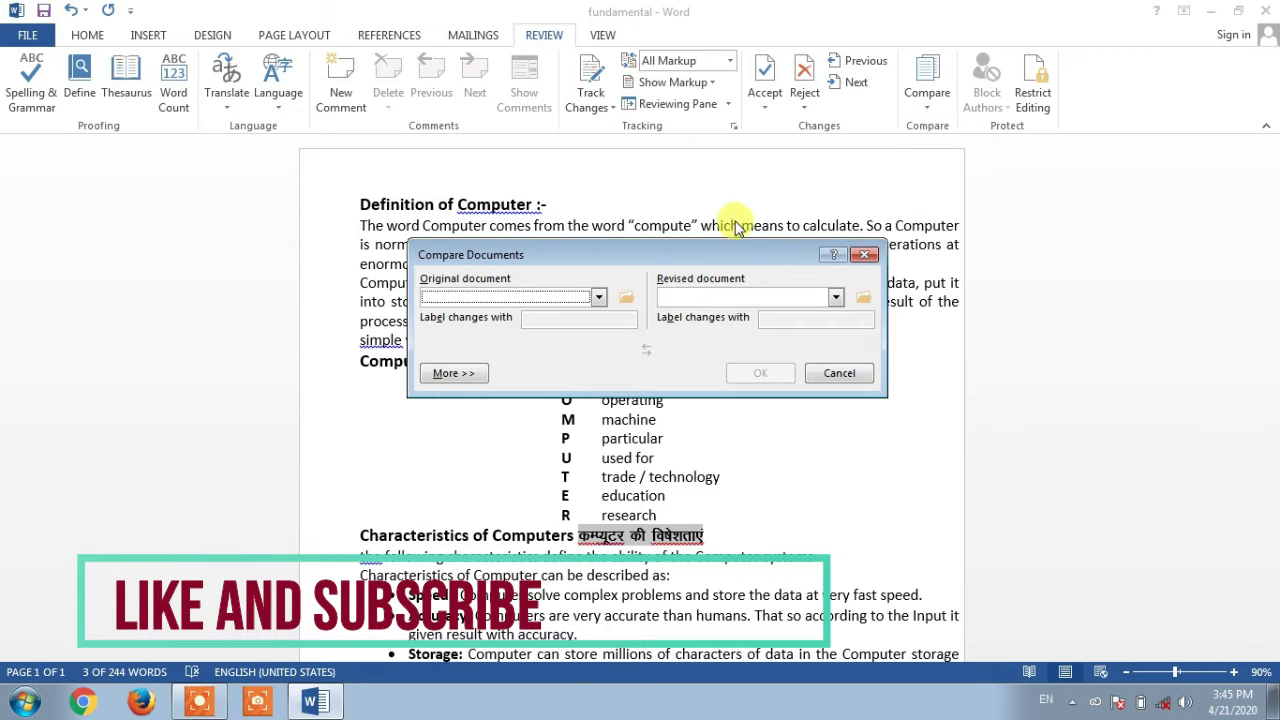
pyautogui.moveTo(660, 253); pyautogui.dragTo(848, 208)
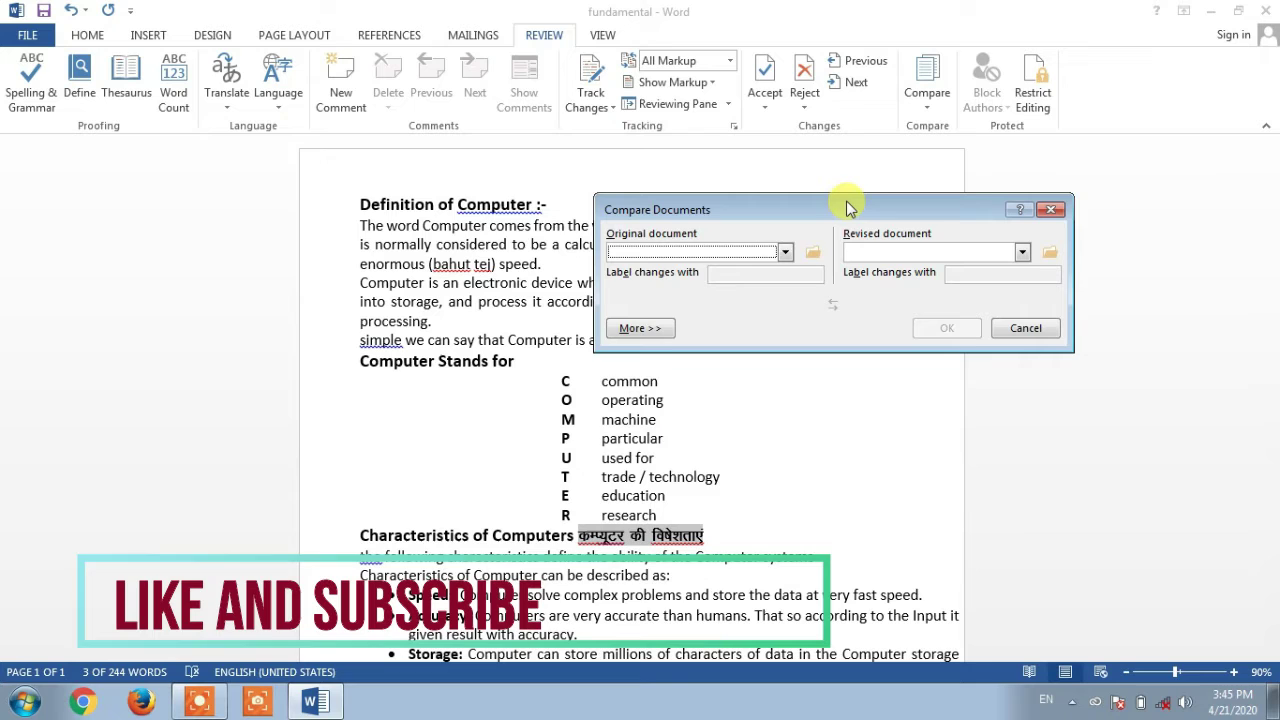
pyautogui.click(692, 252)
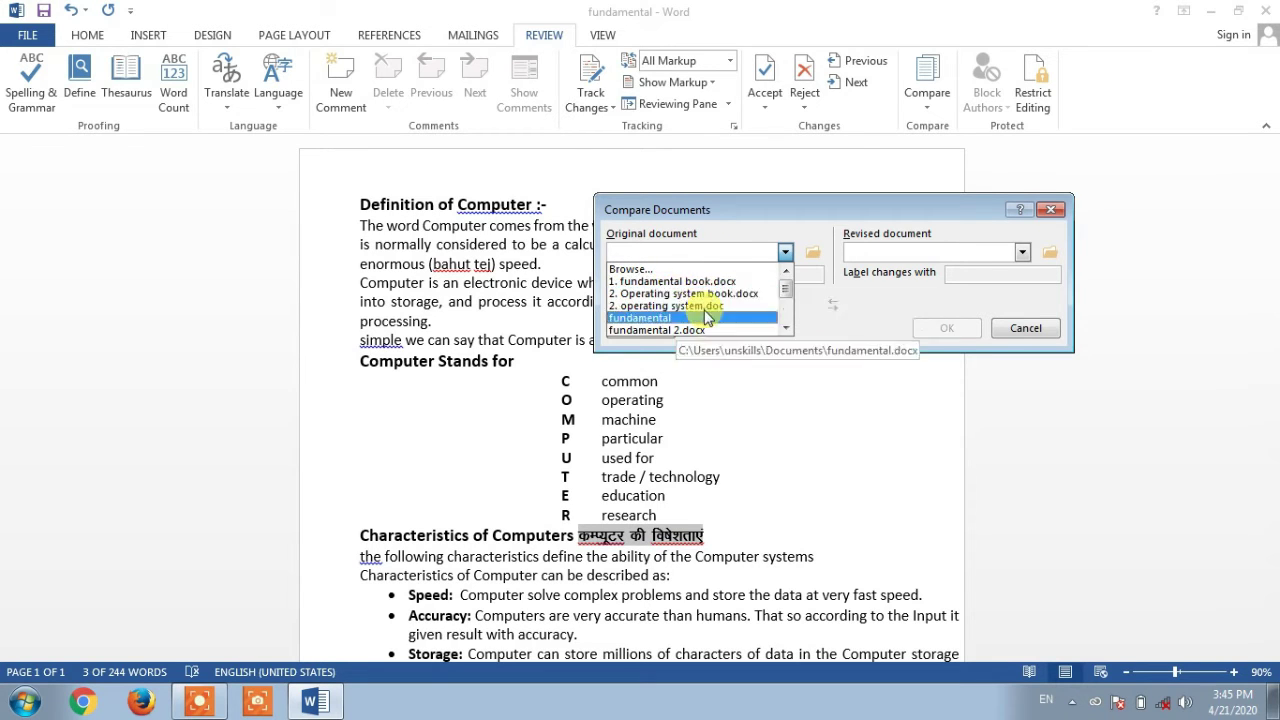
pyautogui.scroll(-1, 685, 320)
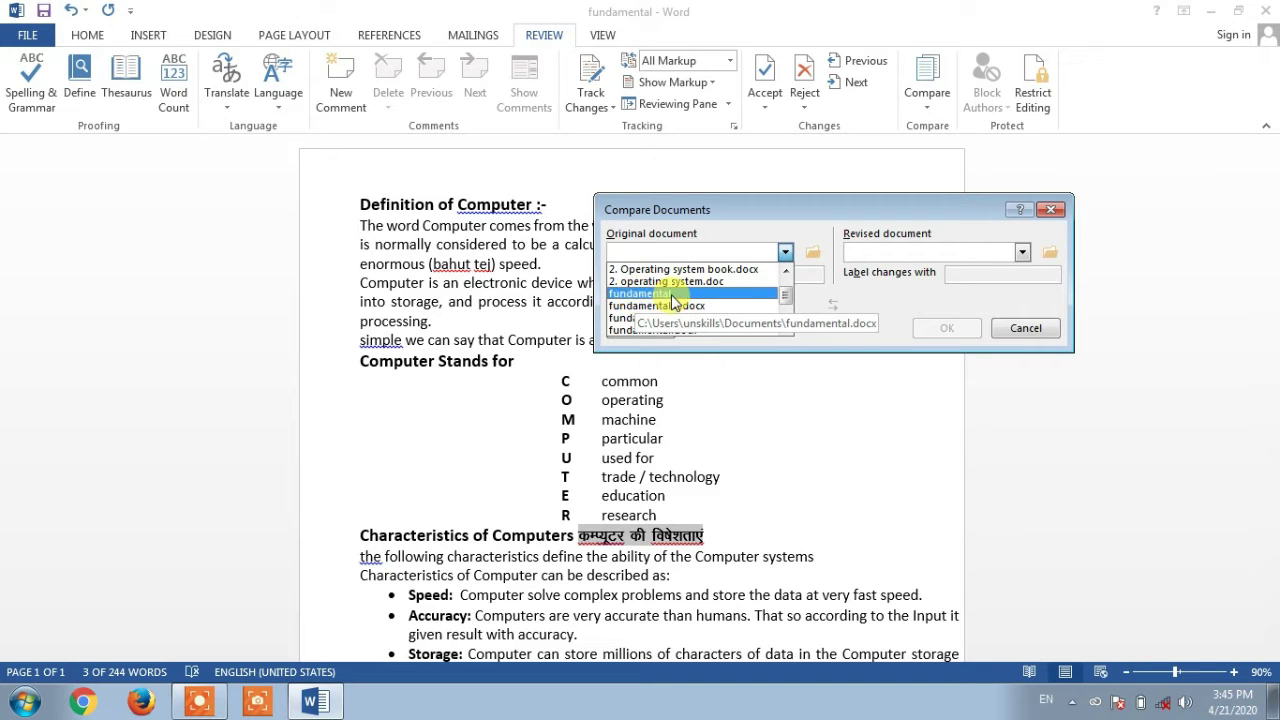
pyautogui.moveTo(785, 294); pyautogui.dragTo(787, 286)
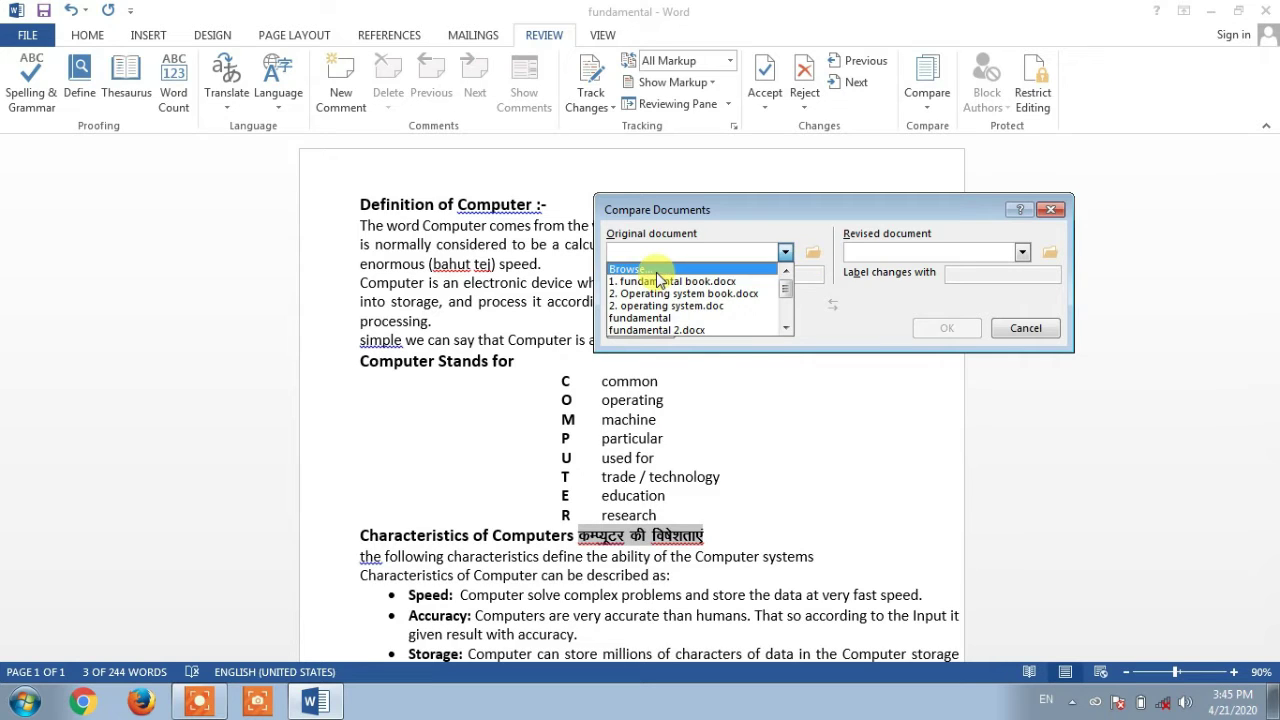
# Step: Browse to the 'fundamental' file and set it as the original document
pyautogui.click(812, 253)
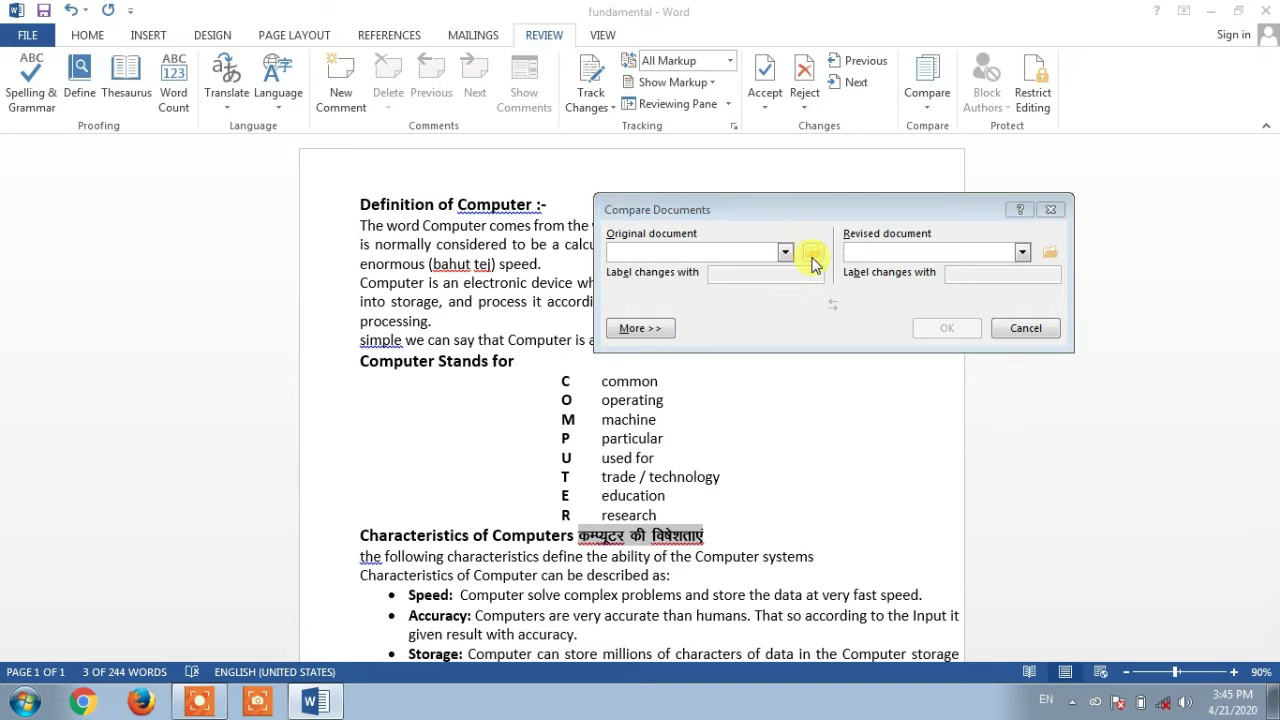
pyautogui.click(812, 253)
pyautogui.moveTo(910, 230); pyautogui.dragTo(806, 126)
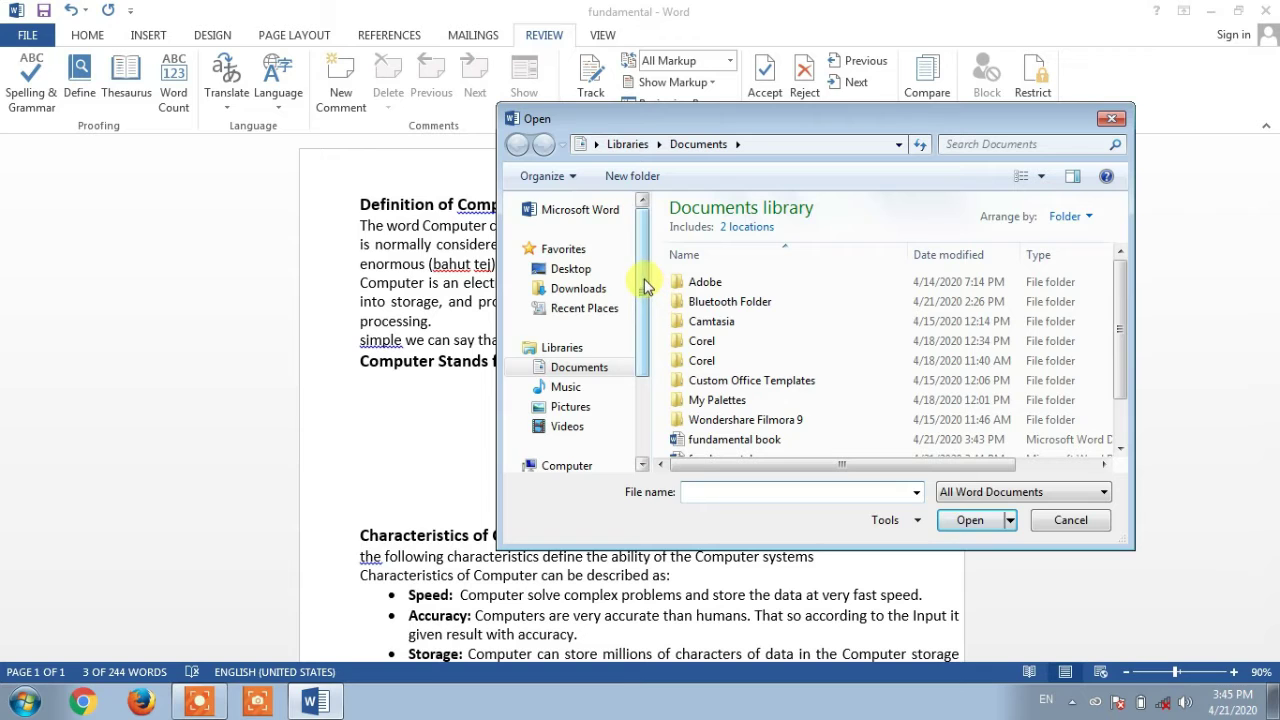
pyautogui.scroll(-2, 644, 287)
pyautogui.scroll(2, 644, 287)
pyautogui.click(759, 447)
pyautogui.scroll(-1, 759, 447)
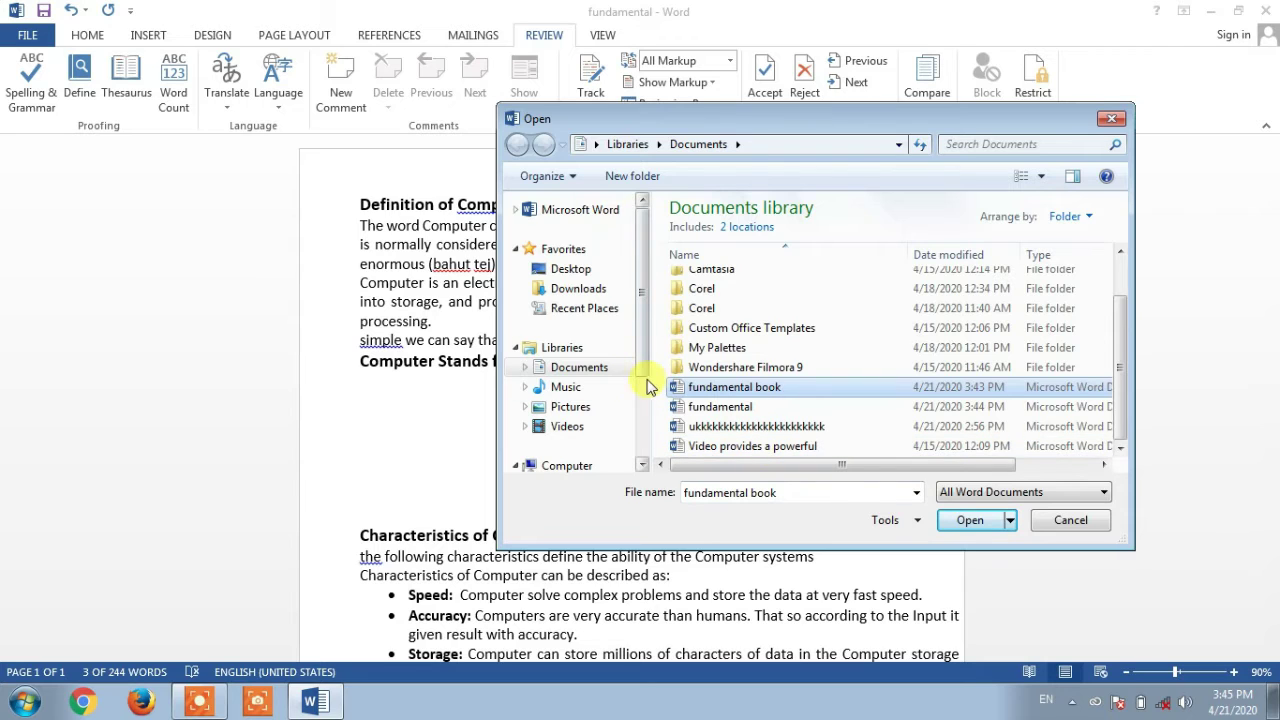
pyautogui.click(740, 410)
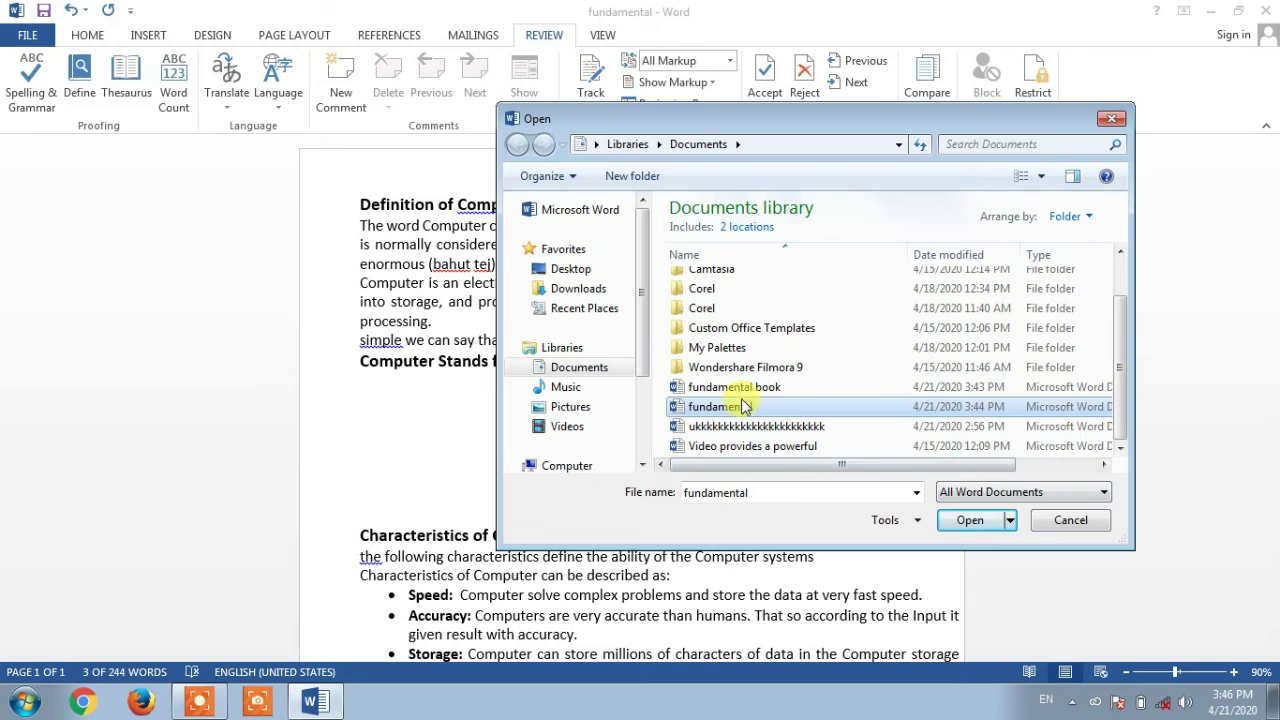
pyautogui.click(966, 521)
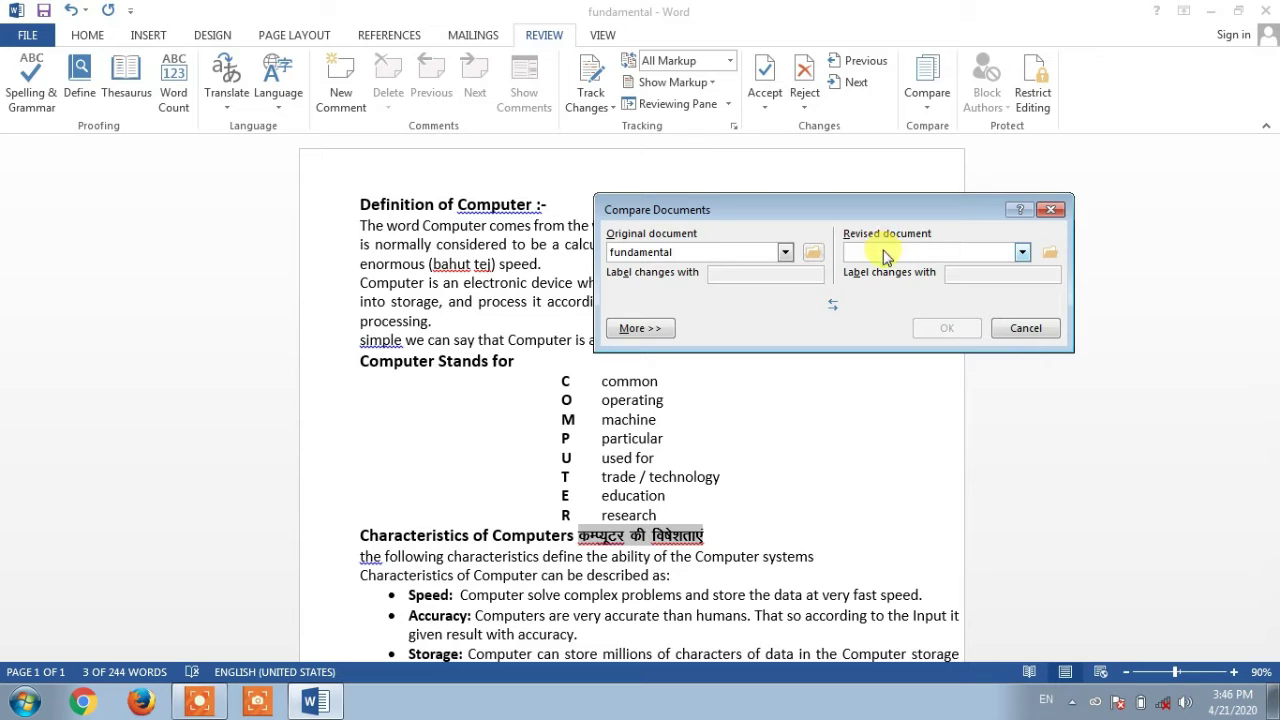
# Step: Browse to 'fundamental book' as the revised document and run the comparison
pyautogui.click(929, 253)
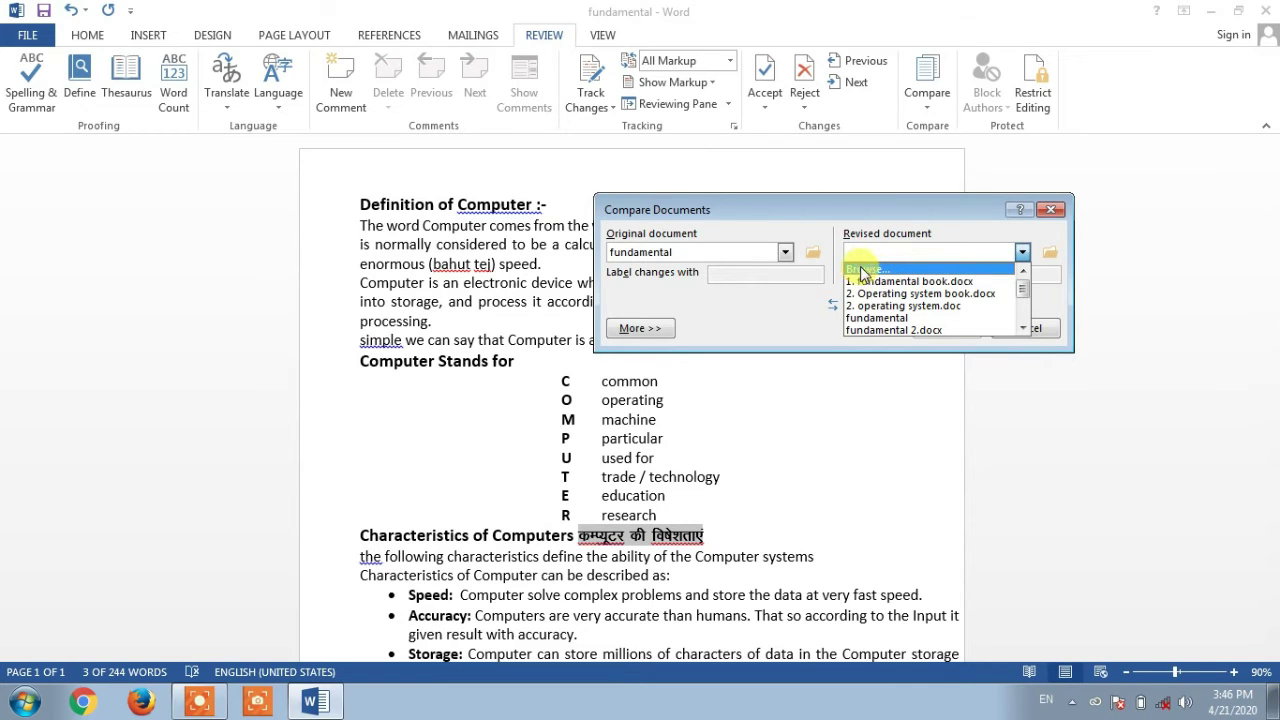
pyautogui.click(912, 269)
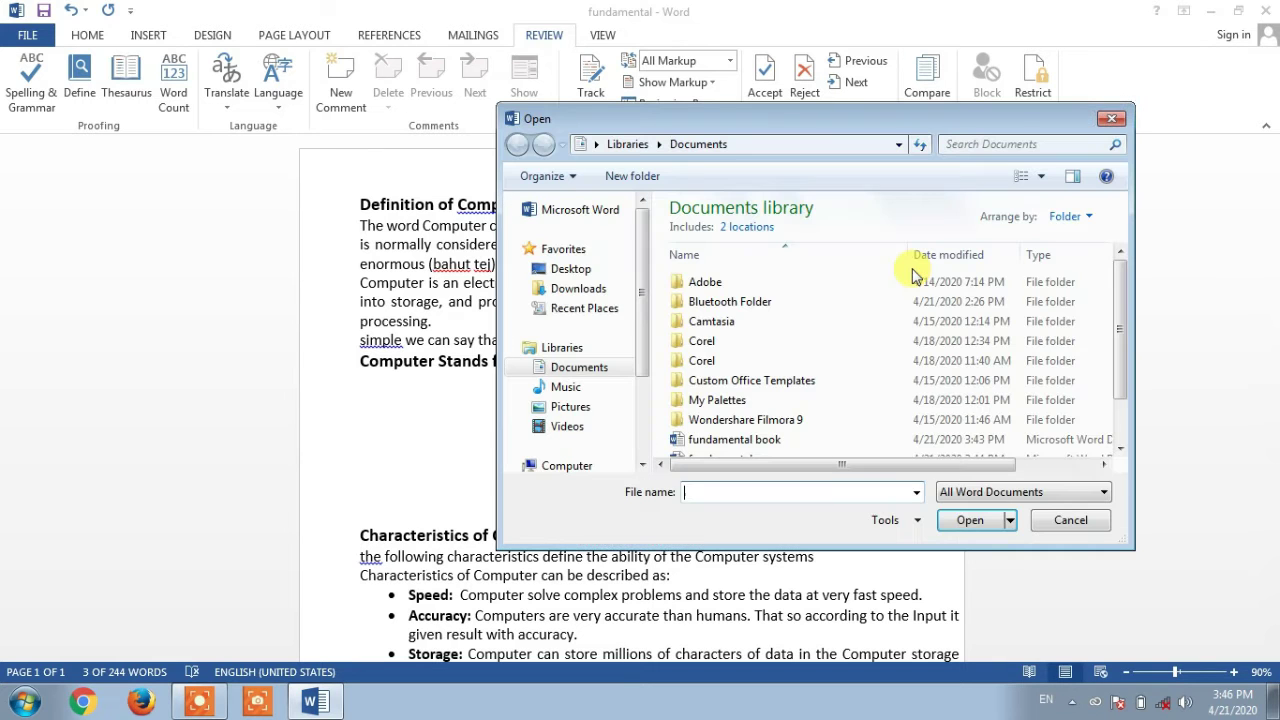
pyautogui.click(752, 442)
pyautogui.scroll(-1, 752, 446)
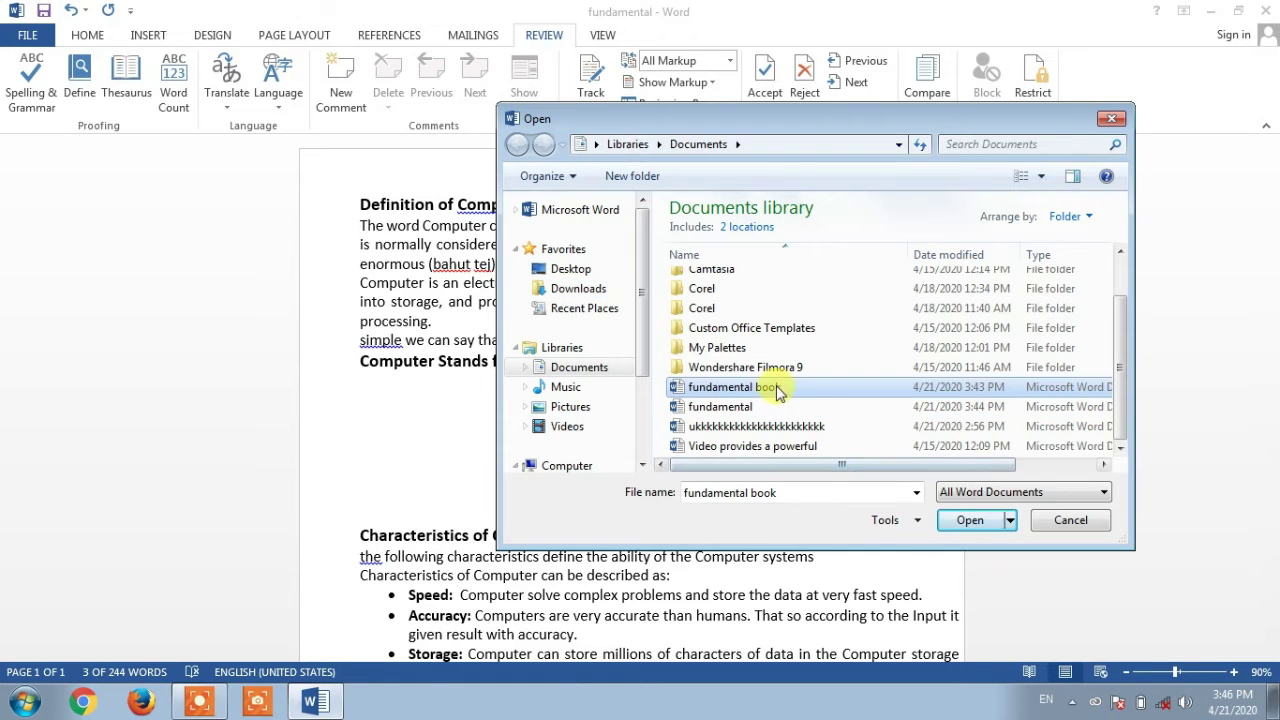
pyautogui.click(968, 520)
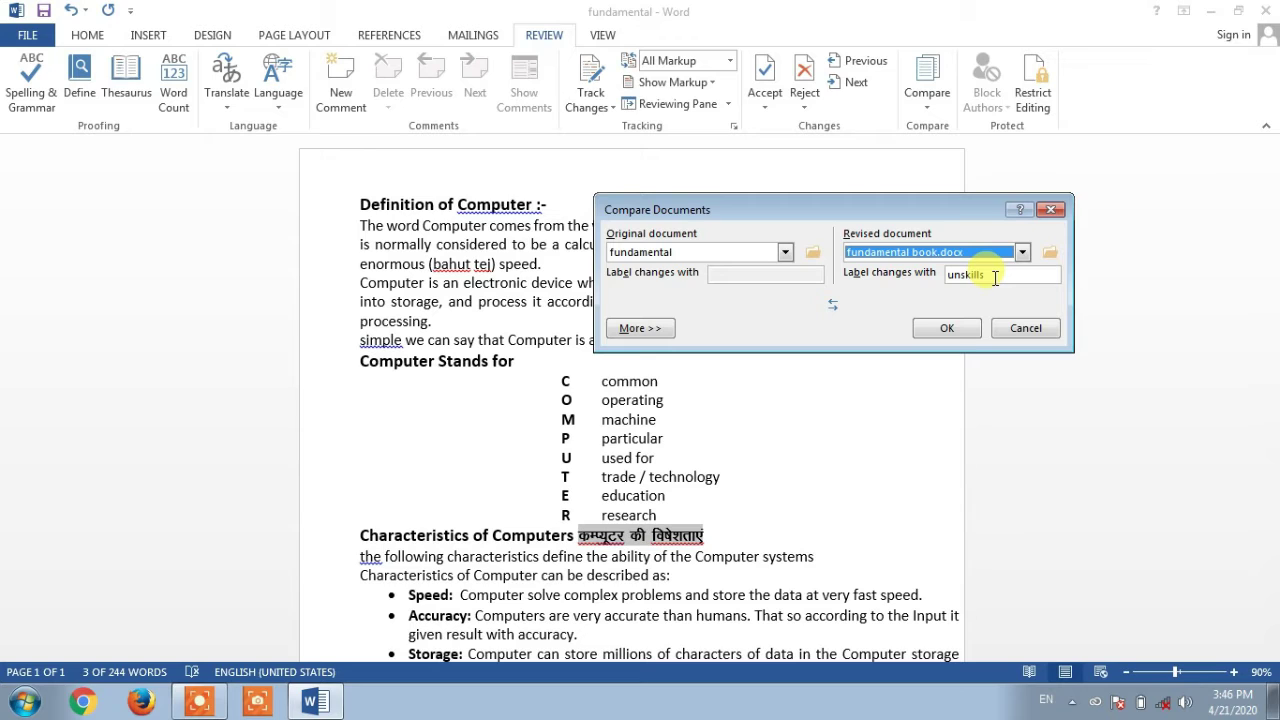
pyautogui.click(947, 331)
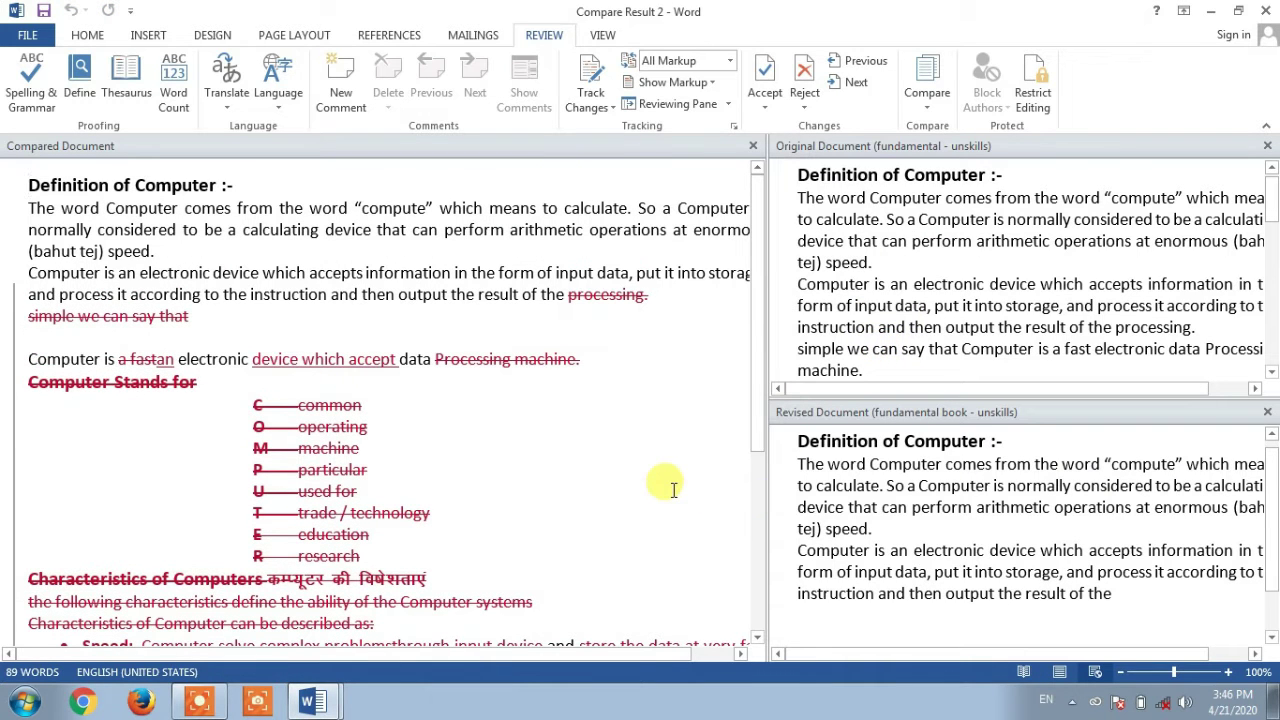
pyautogui.scroll(-5, 585, 445)
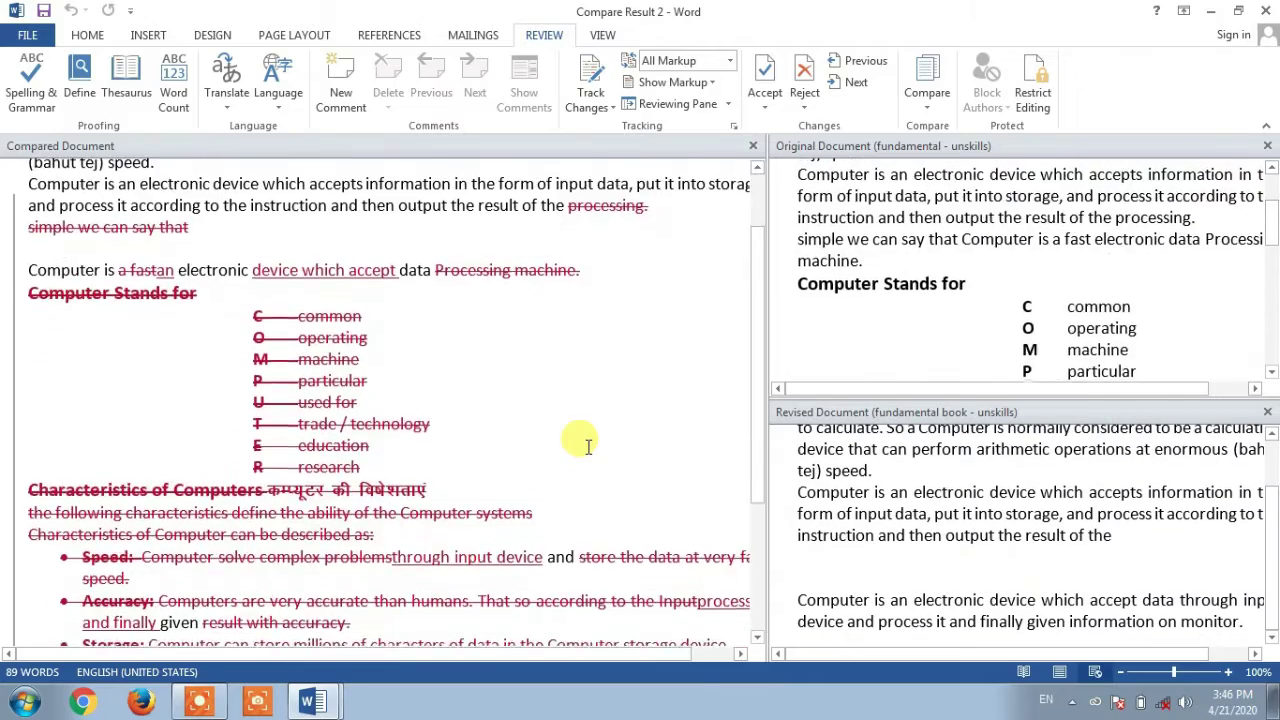
pyautogui.moveTo(307, 235); pyautogui.dragTo(303, 460)
pyautogui.scroll(5, 290, 330)
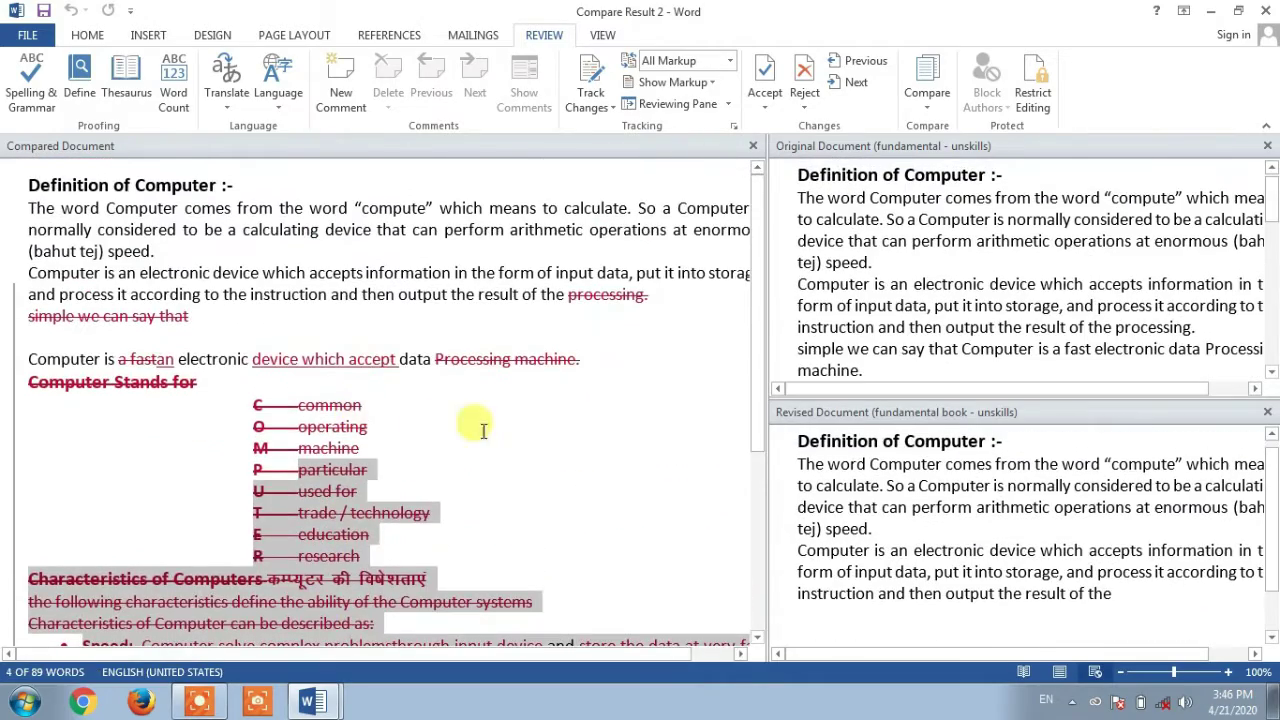
pyautogui.moveTo(166, 206); pyautogui.dragTo(220, 280)
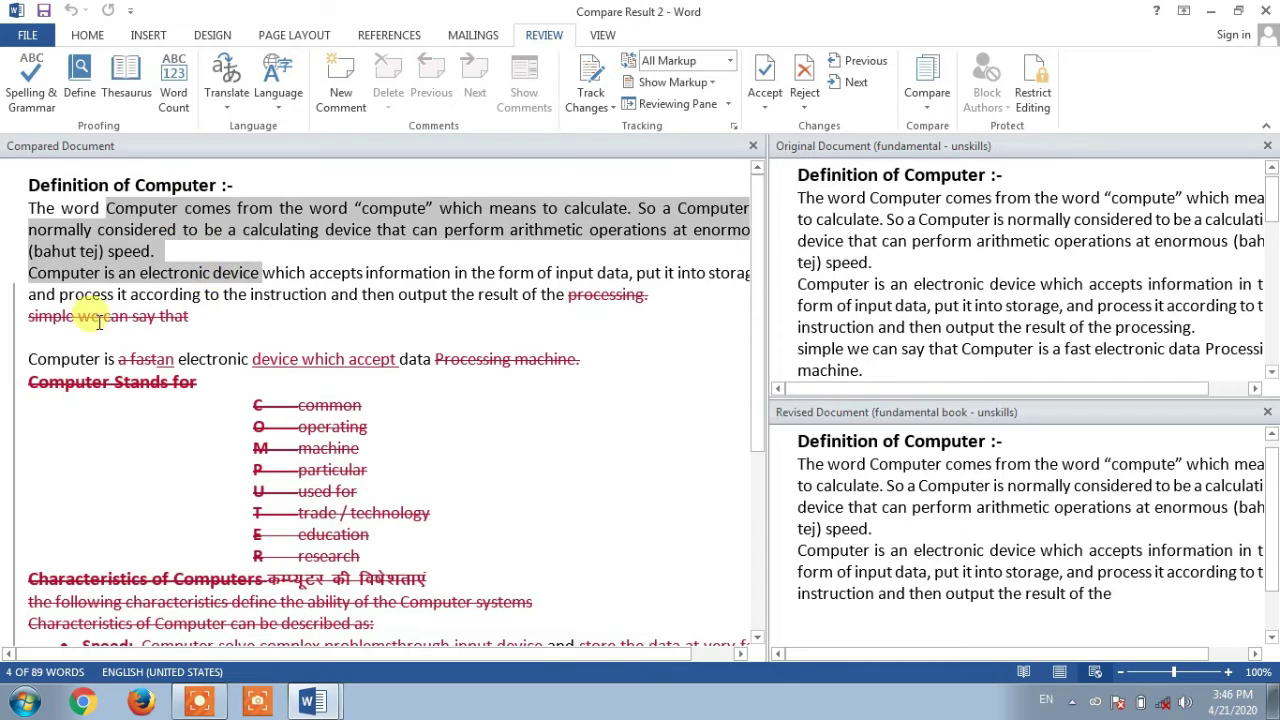
pyautogui.moveTo(24, 316); pyautogui.dragTo(205, 316)
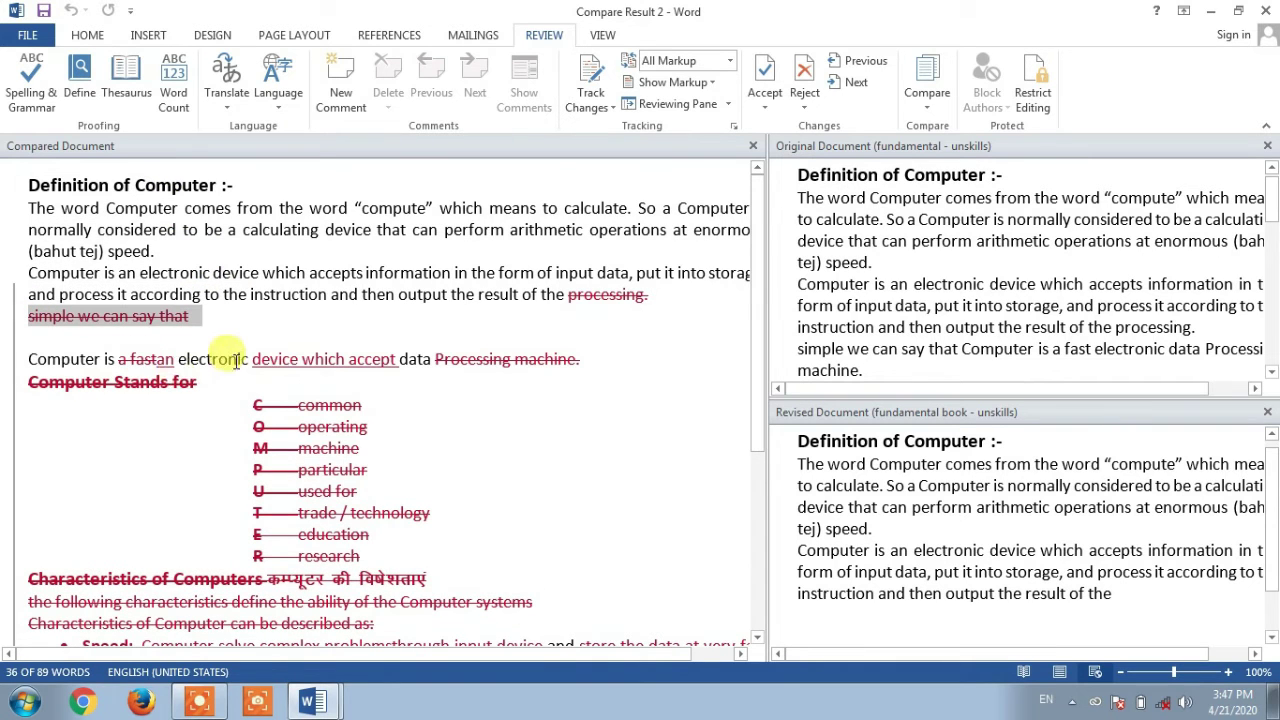
pyautogui.moveTo(27, 360); pyautogui.dragTo(240, 476)
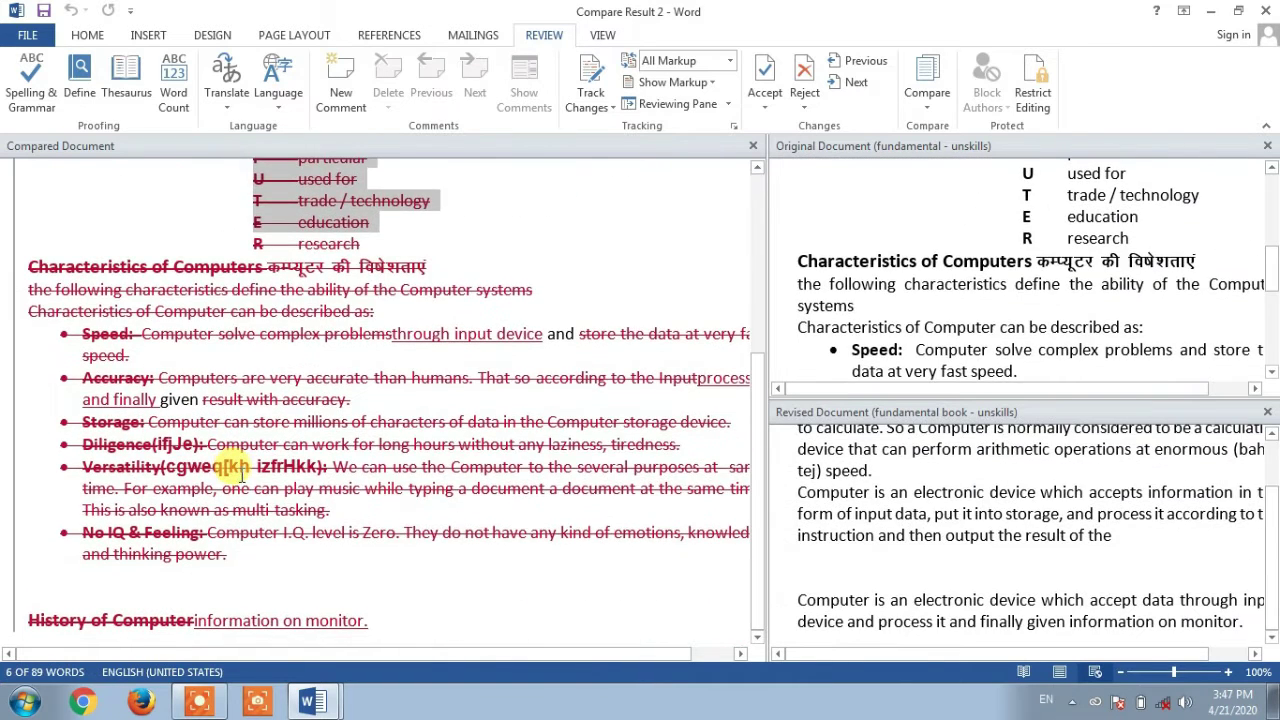
pyautogui.moveTo(262, 424); pyautogui.dragTo(281, 540)
pyautogui.scroll(5, 538, 482)
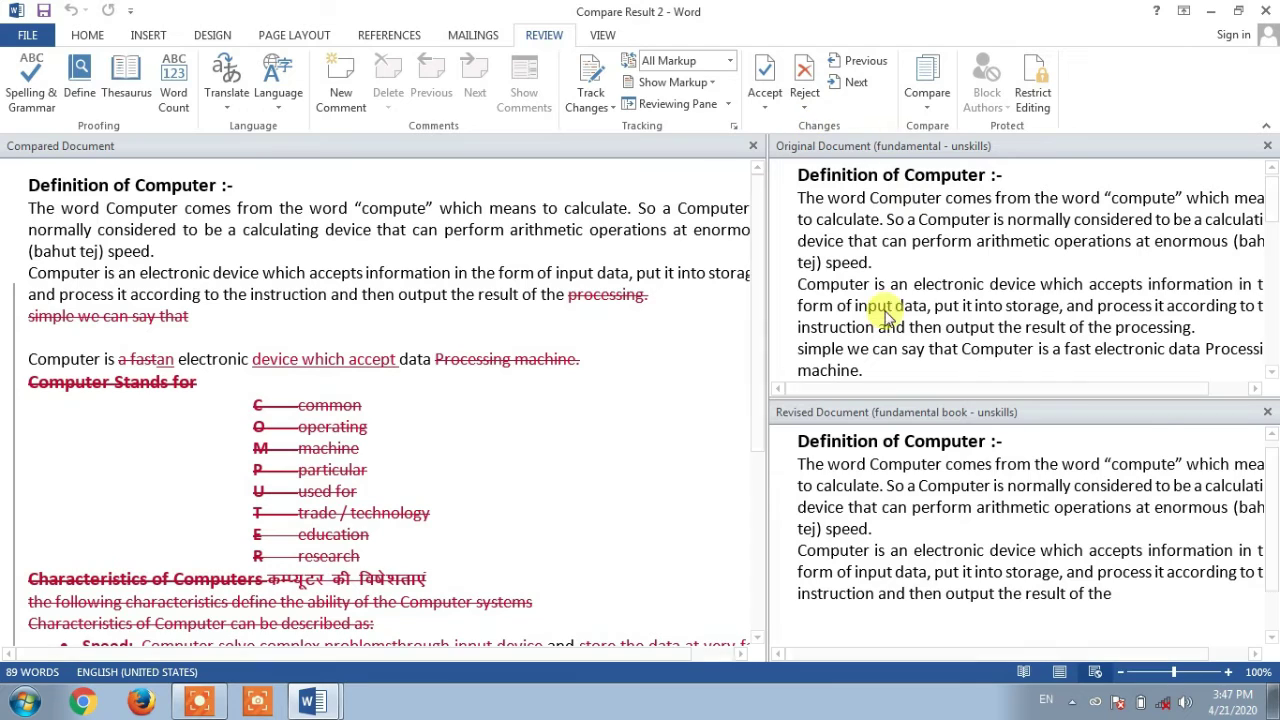
pyautogui.click(884, 502)
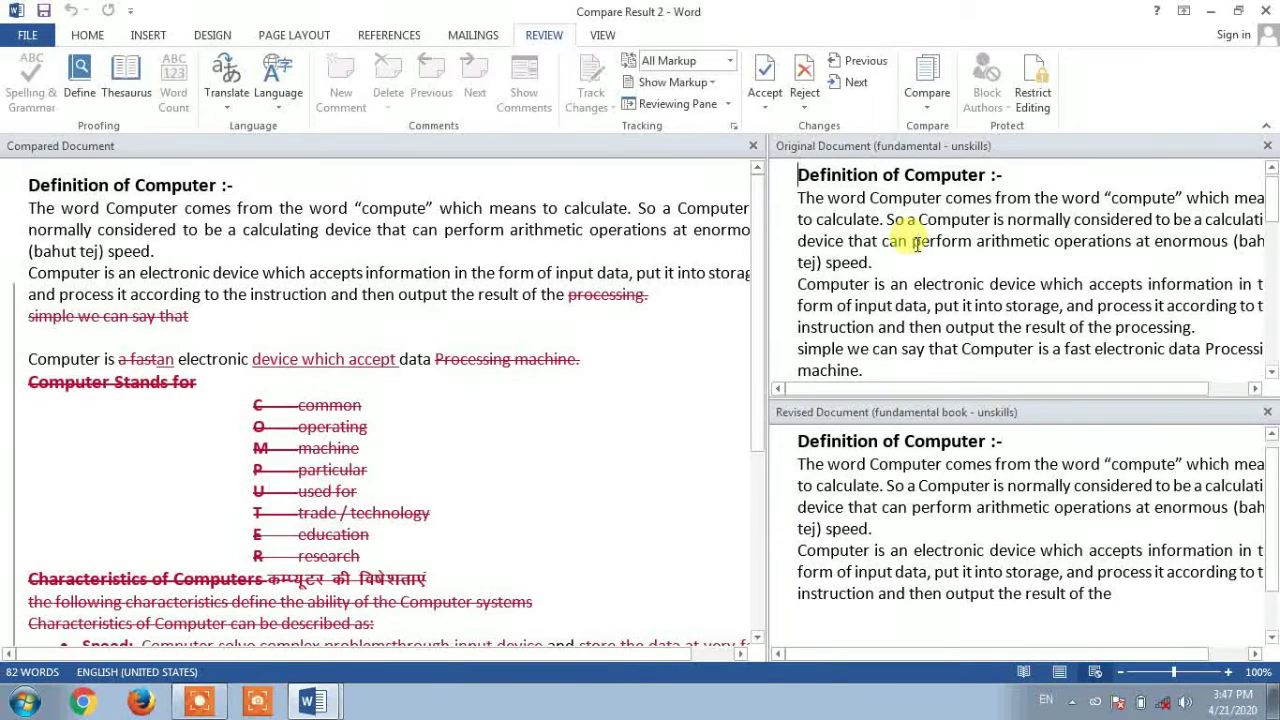
pyautogui.scroll(-2, 857, 271)
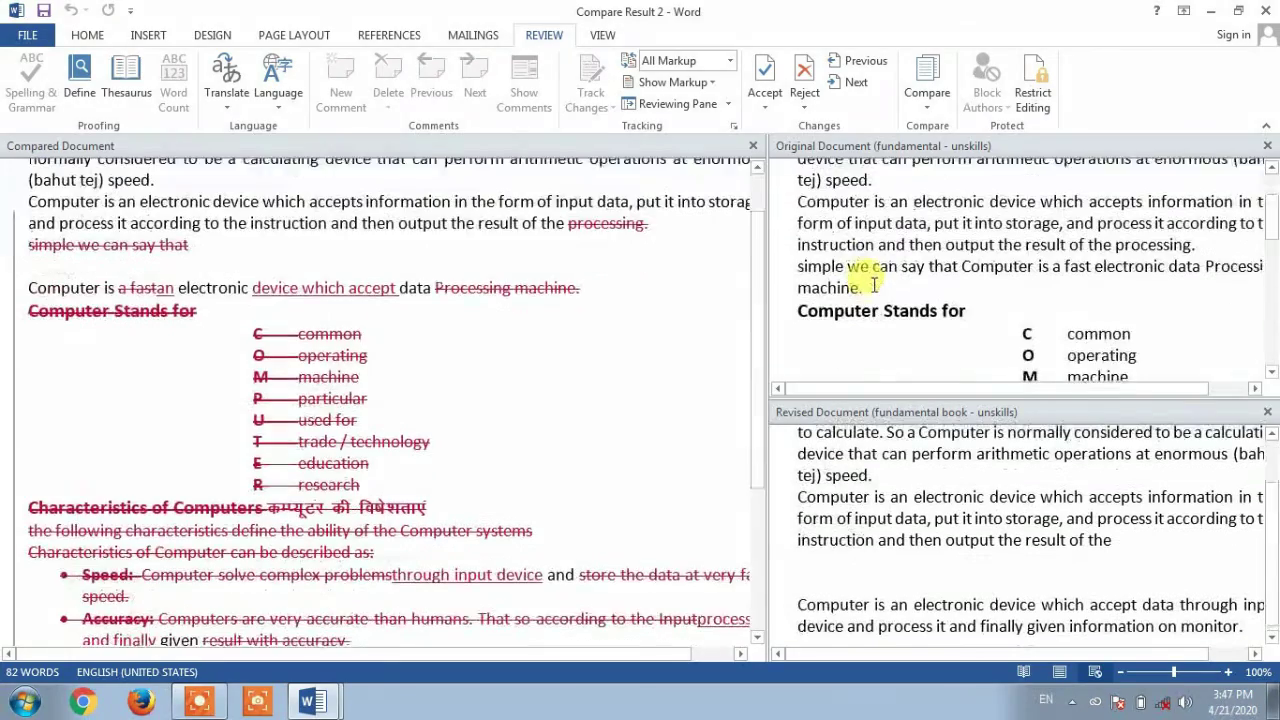
pyautogui.scroll(1, 873, 283)
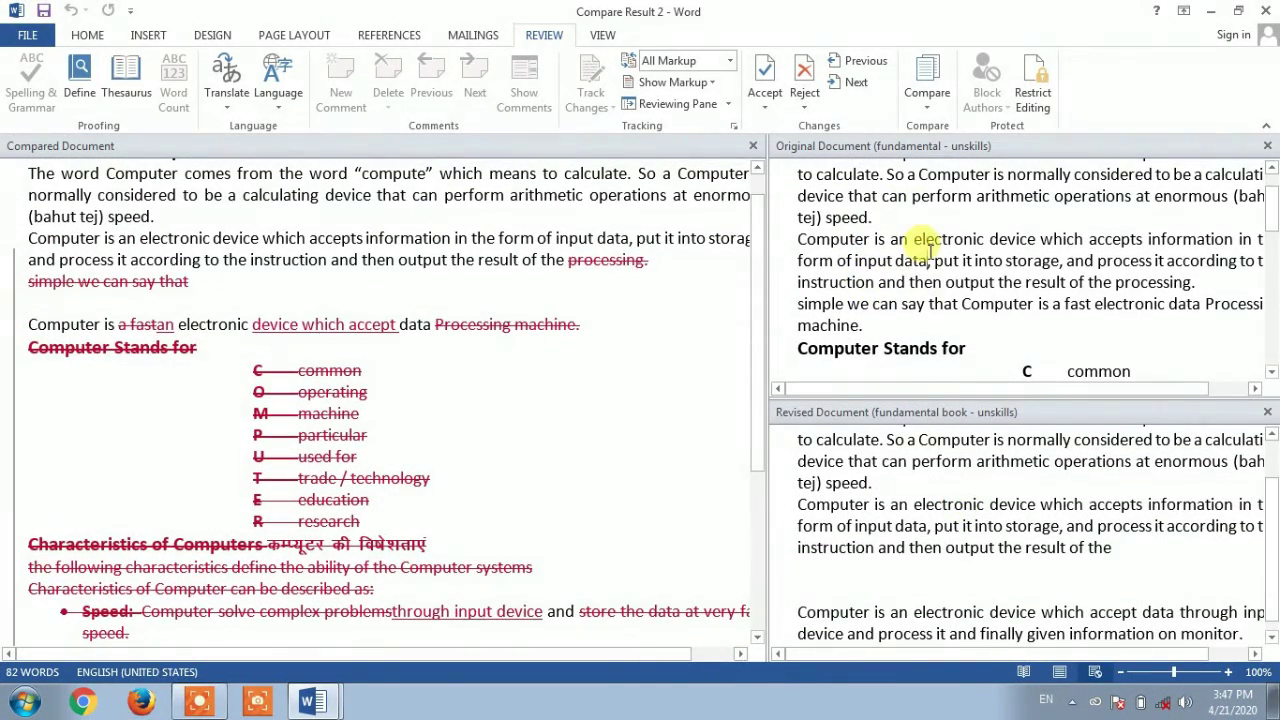
pyautogui.scroll(1, 922, 246)
pyautogui.scroll(-2, 928, 250)
pyautogui.scroll(-5, 930, 252)
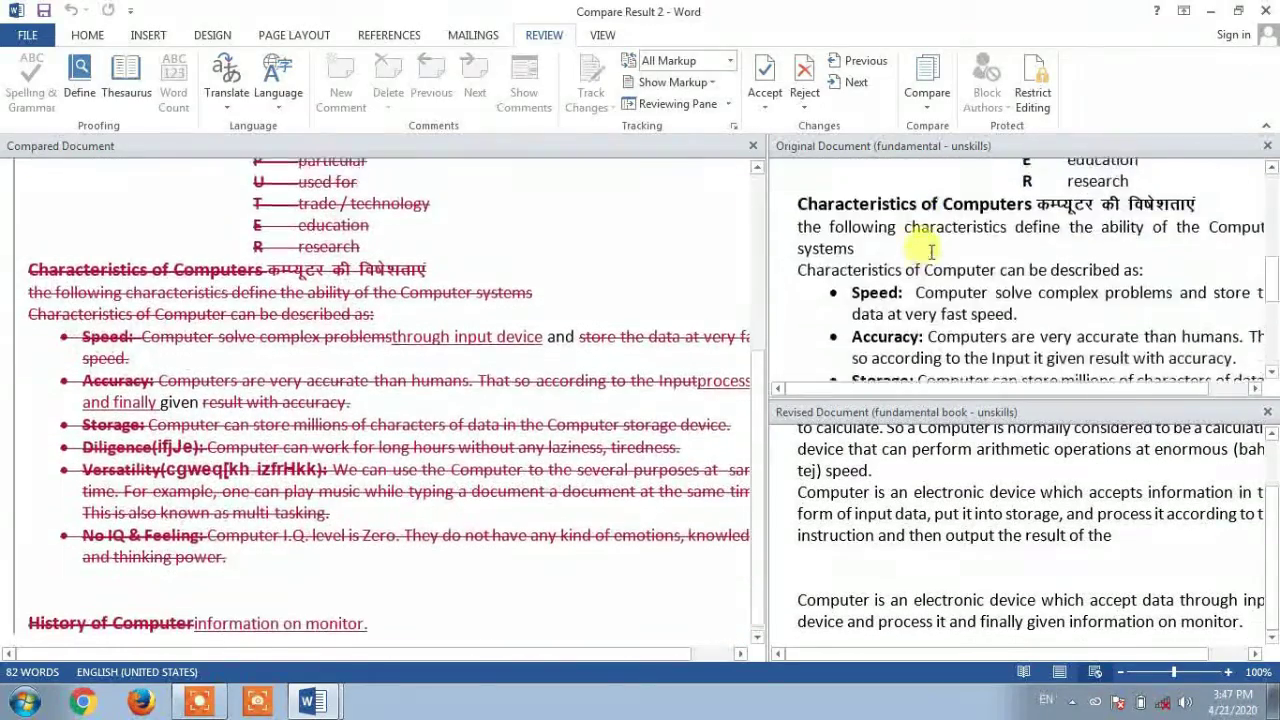
pyautogui.scroll(-1, 925, 248)
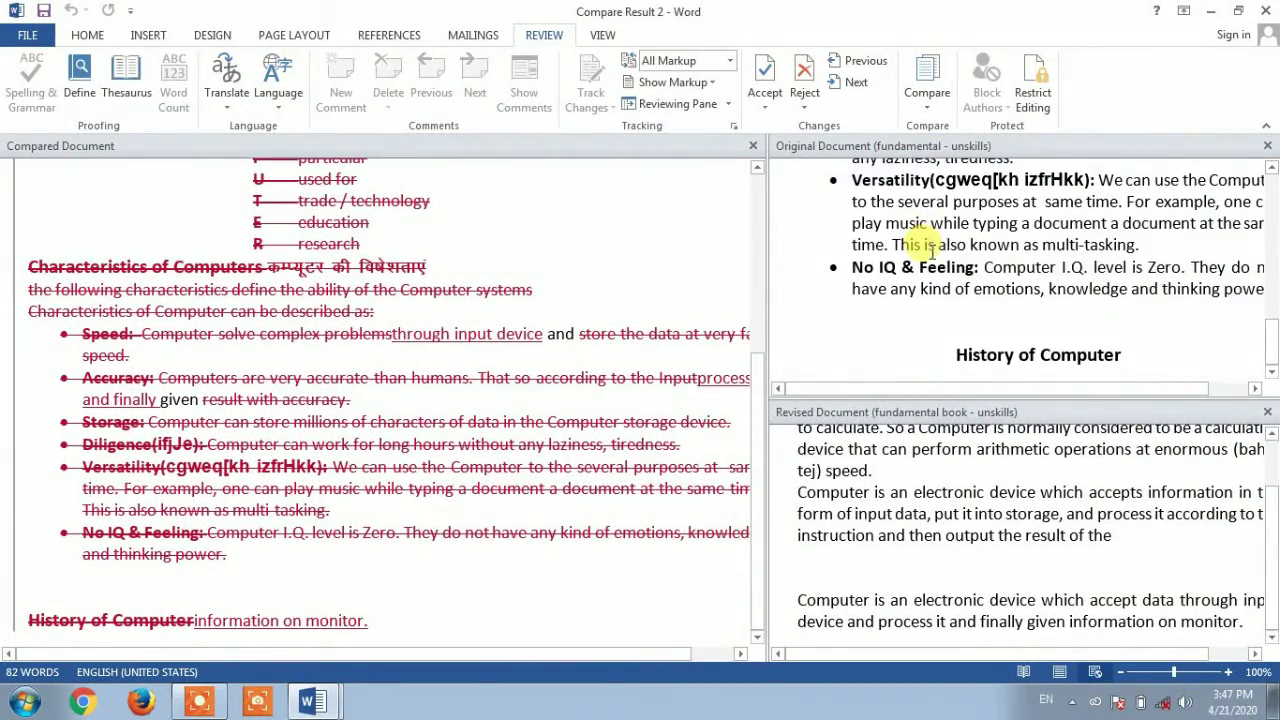
pyautogui.scroll(6, 928, 250)
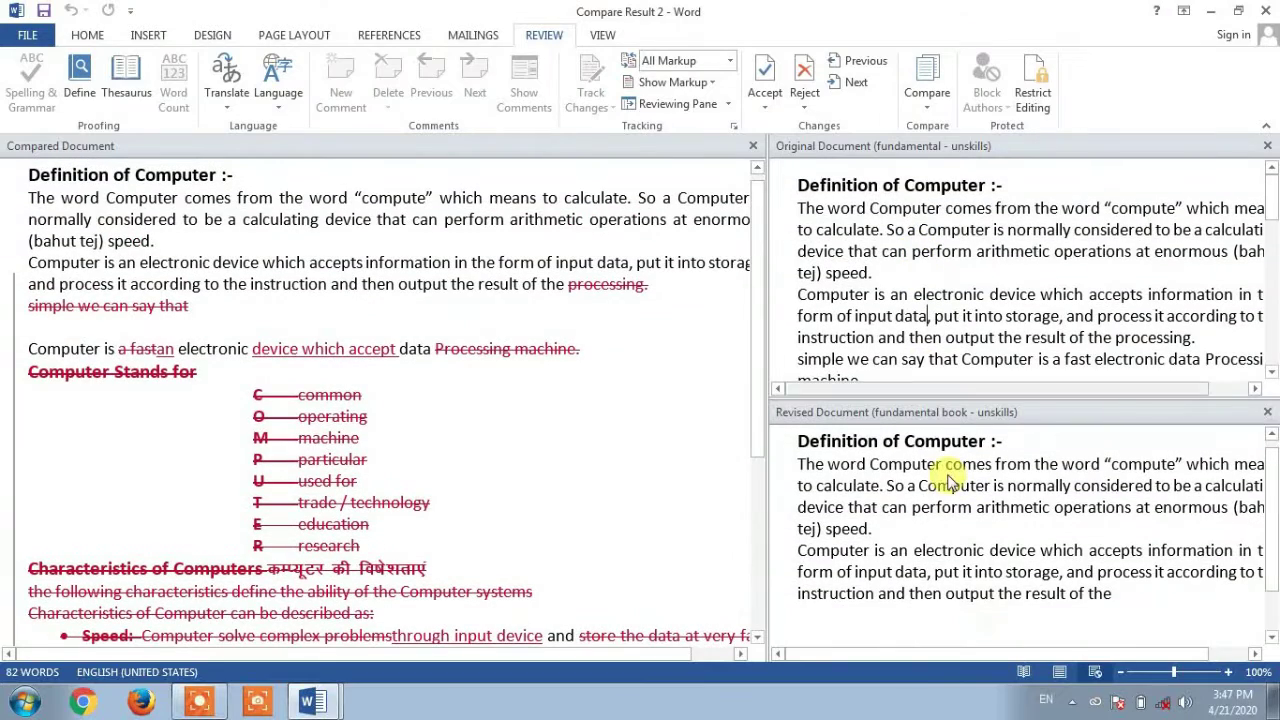
pyautogui.scroll(1, 1020, 522)
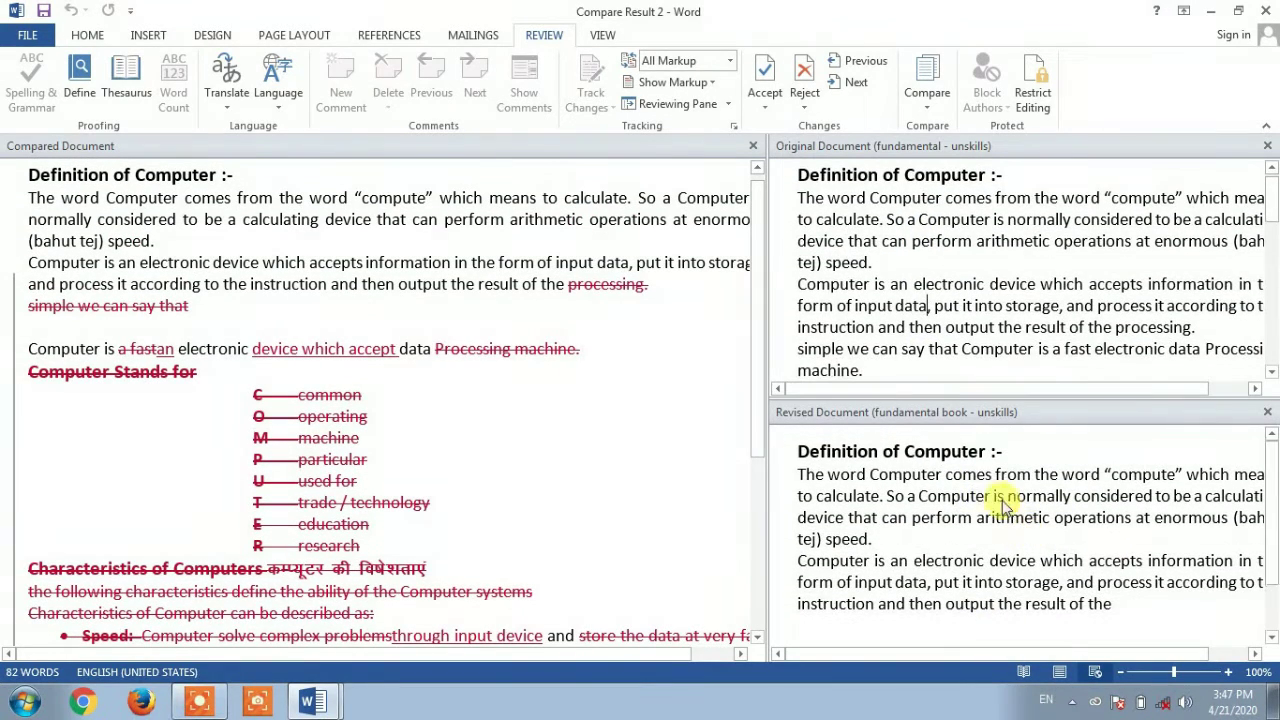
pyautogui.scroll(-1, 929, 548)
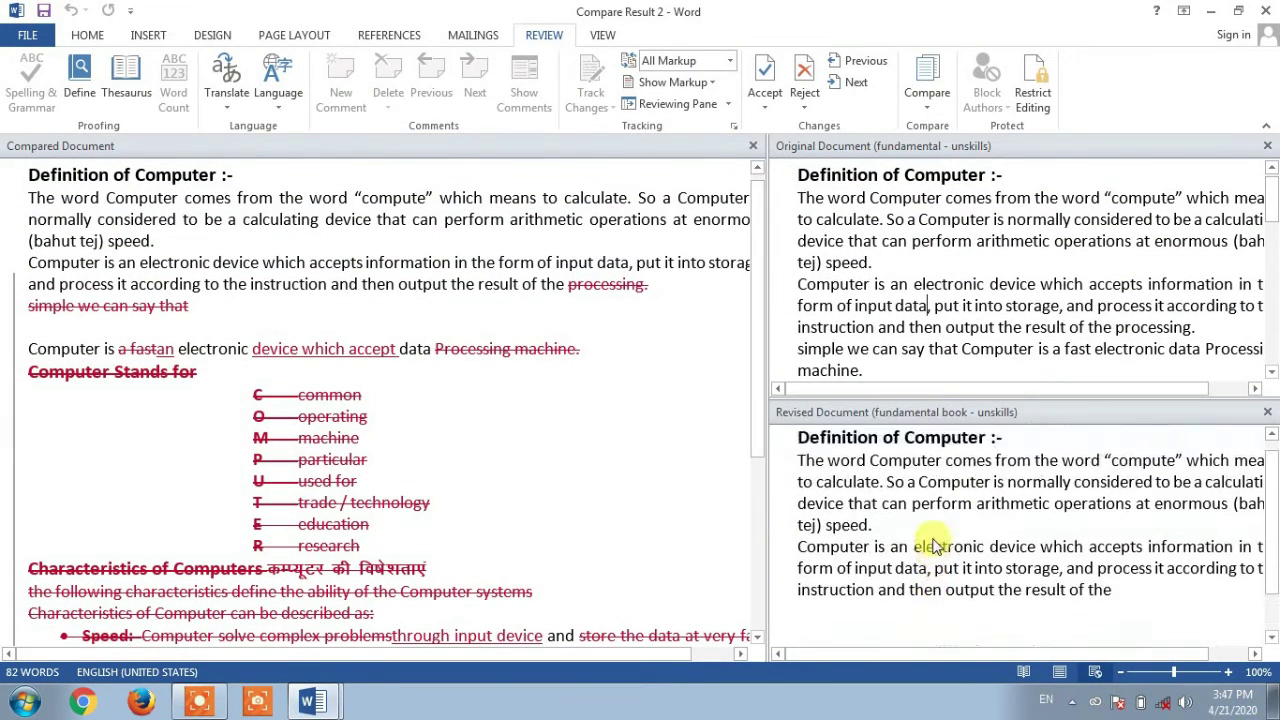
pyautogui.scroll(-1, 932, 545)
pyautogui.scroll(1, 980, 440)
pyautogui.click(960, 260)
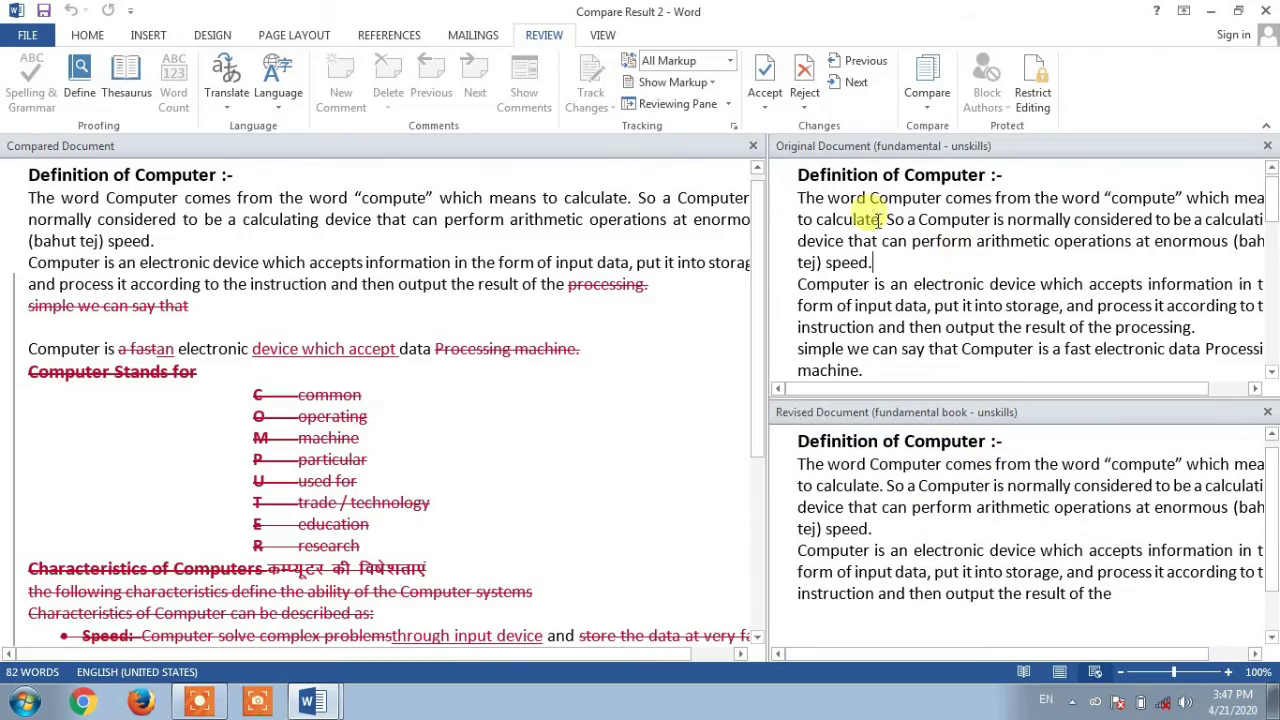
pyautogui.scroll(-5, 923, 280)
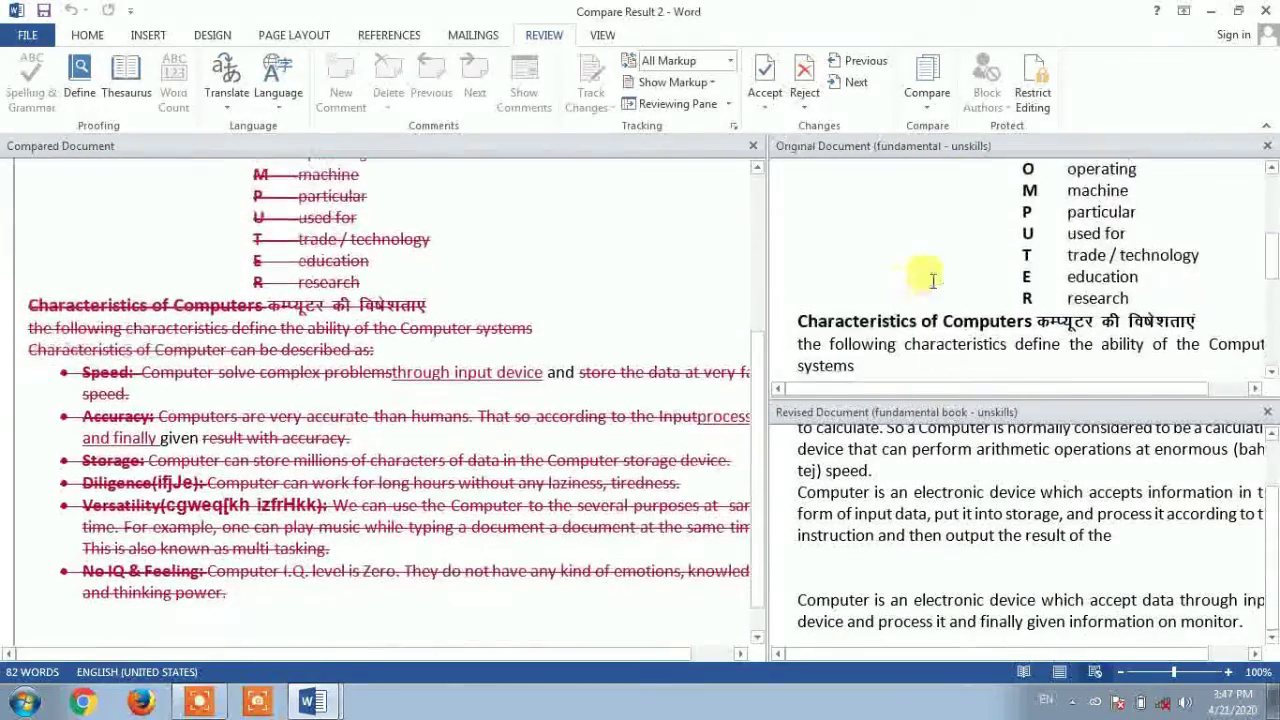
pyautogui.scroll(-6, 928, 275)
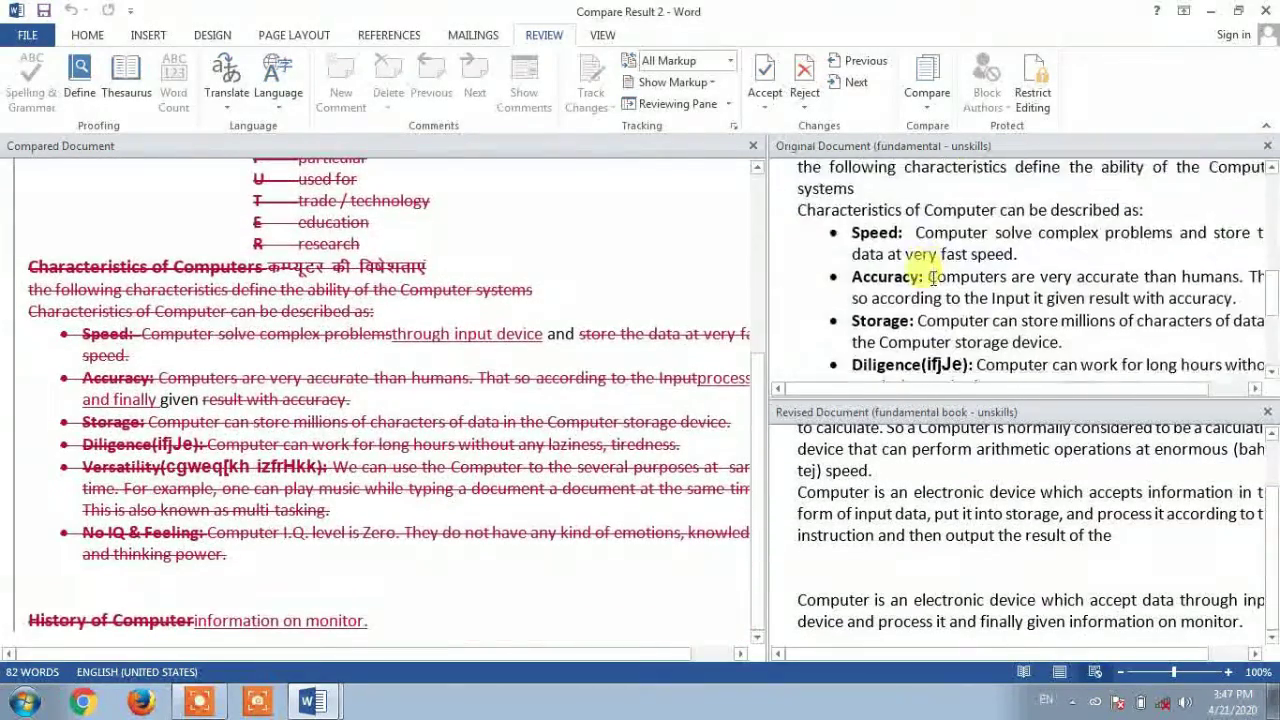
pyautogui.click(128, 330)
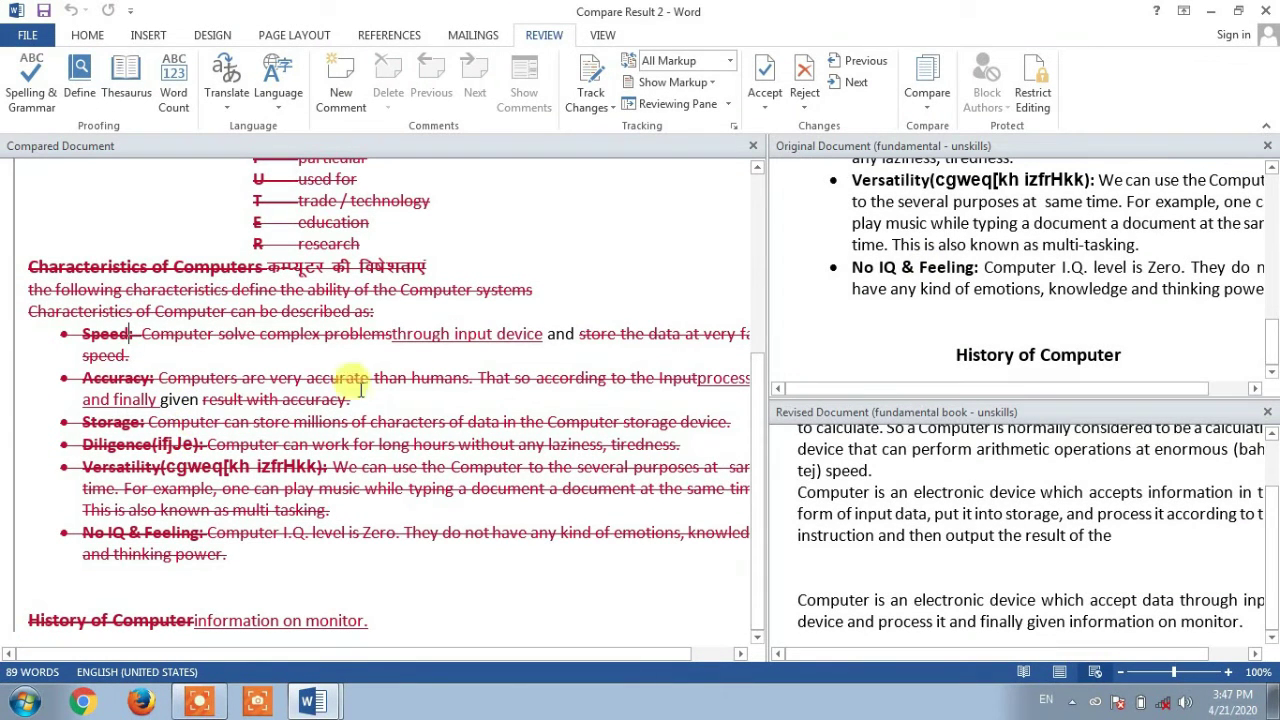
pyautogui.scroll(4, 345, 358)
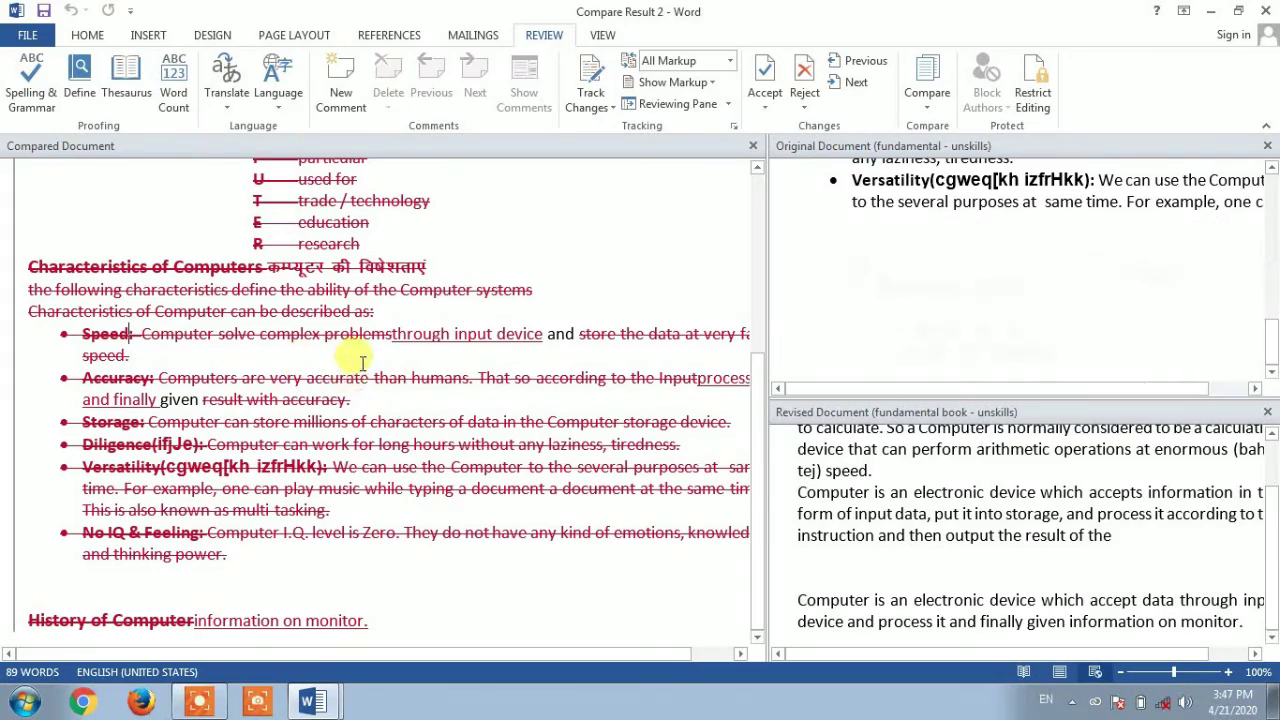
pyautogui.scroll(2, 362, 364)
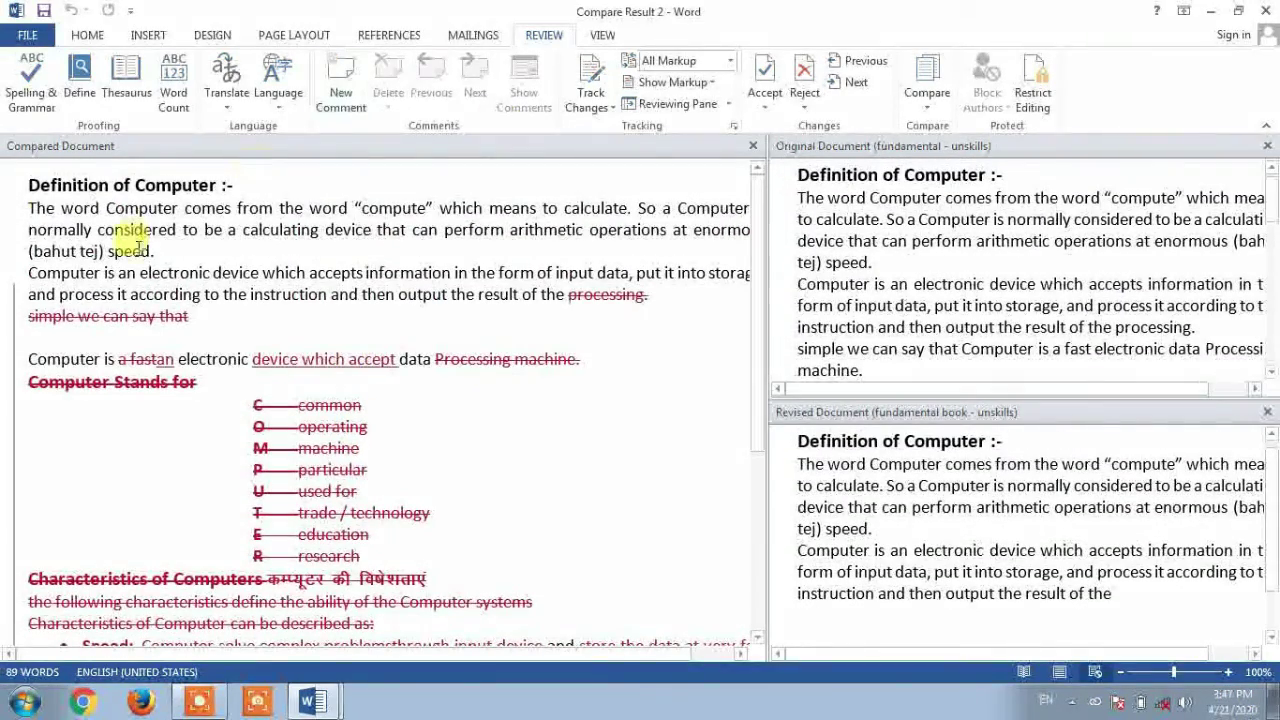
pyautogui.moveTo(52, 212); pyautogui.dragTo(519, 302)
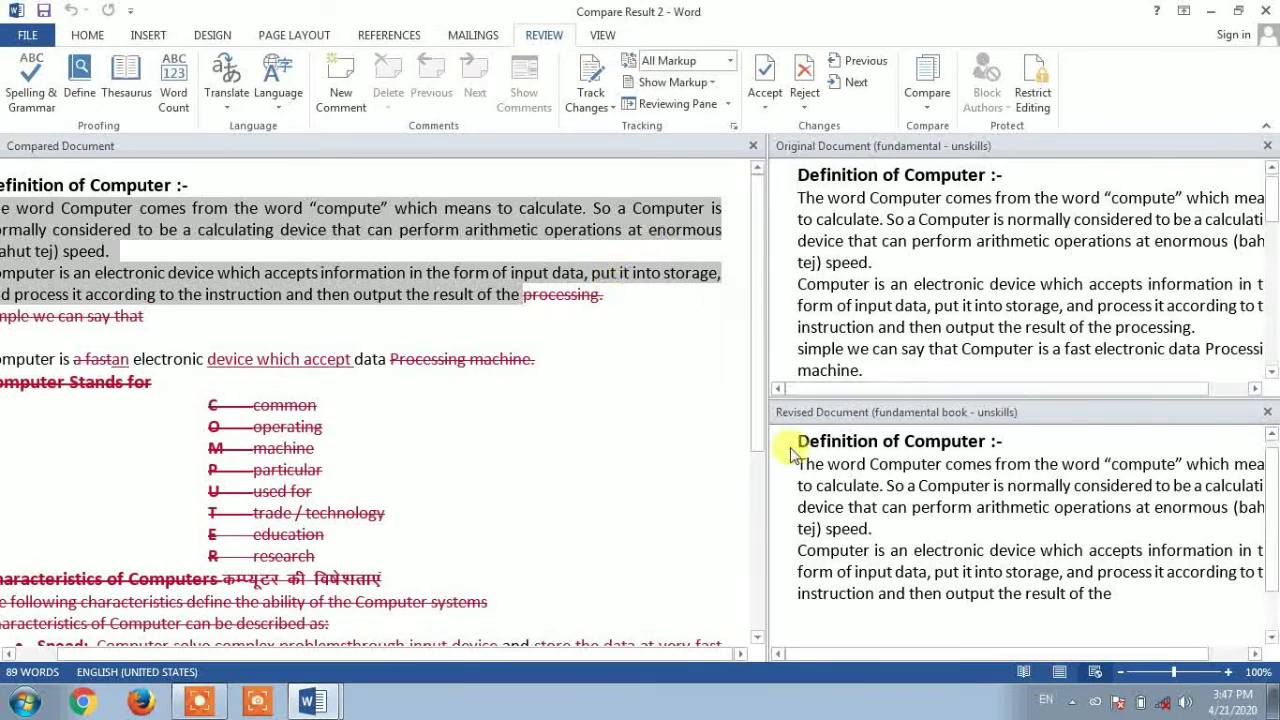
pyautogui.click(240, 358)
pyautogui.moveTo(266, 448); pyautogui.dragTo(302, 540)
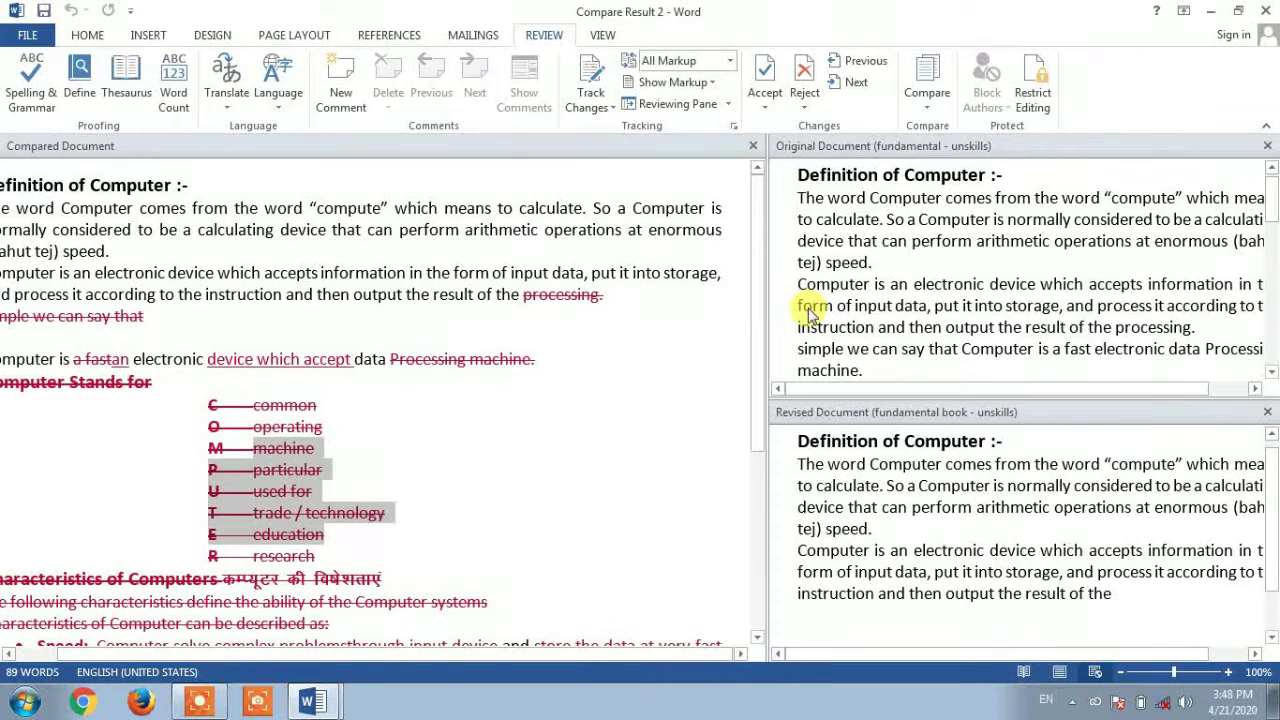
pyautogui.click(650, 408)
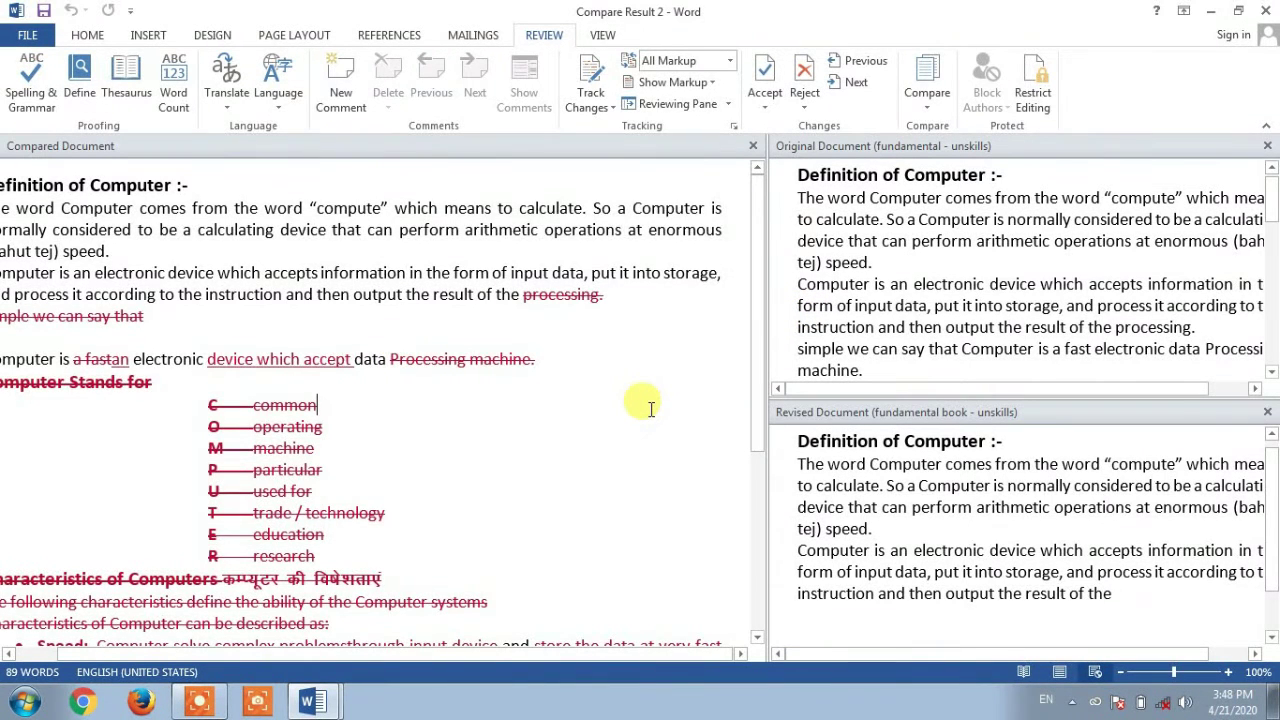
pyautogui.keyDown('ctrl'); pyautogui.scroll(-2, 650, 405); pyautogui.keyUp('ctrl')
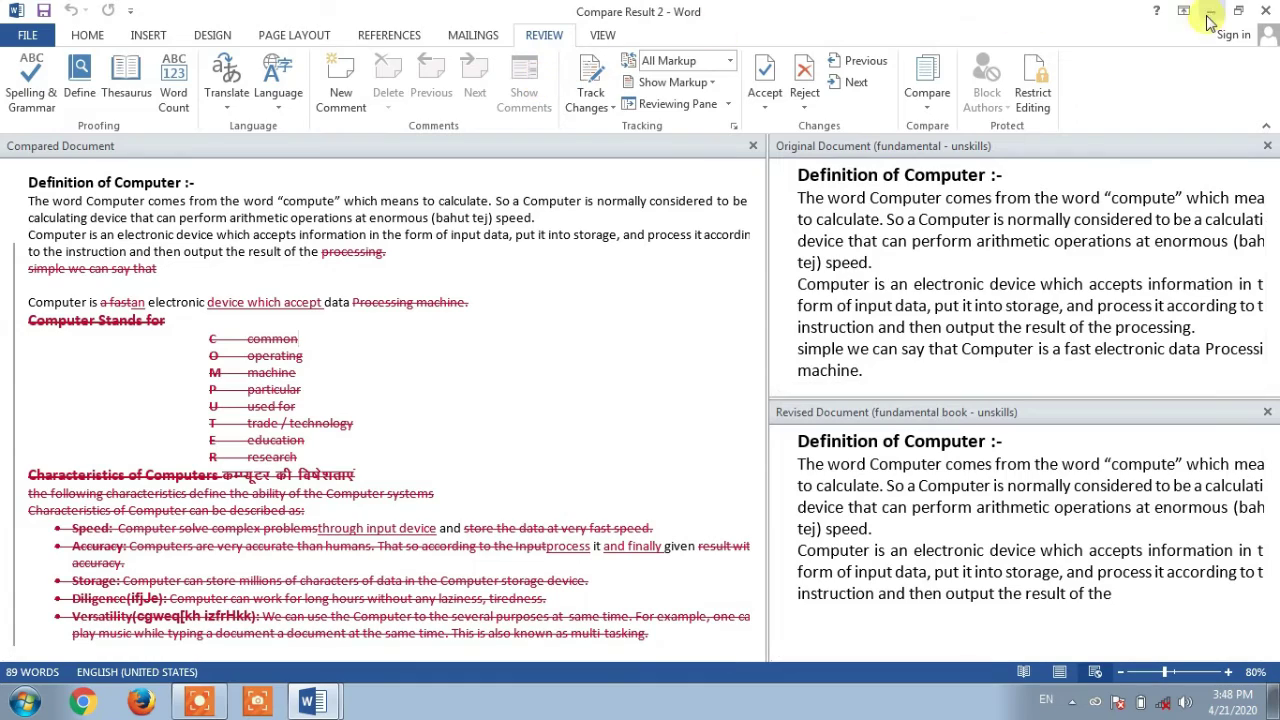
# Step: Close Compare Result 2 with Don't Save, returning to the 'fundamental' document
pyautogui.click(1237, 12)
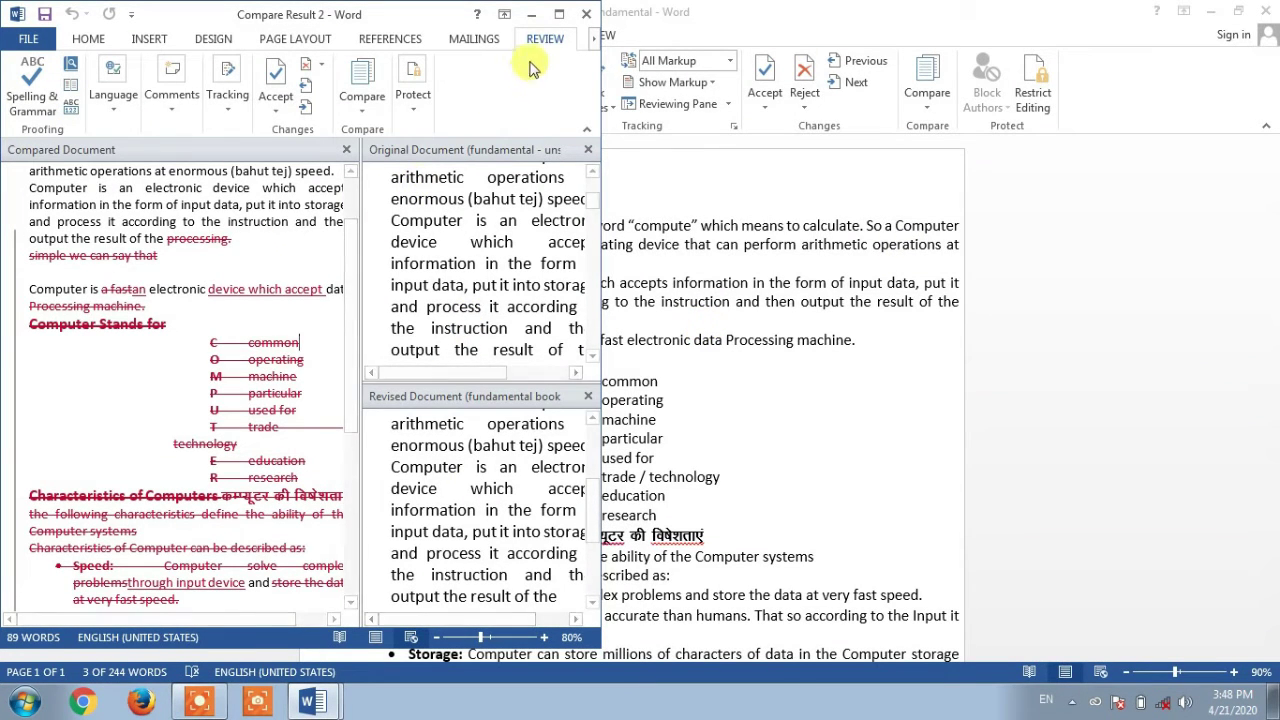
pyautogui.click(584, 17)
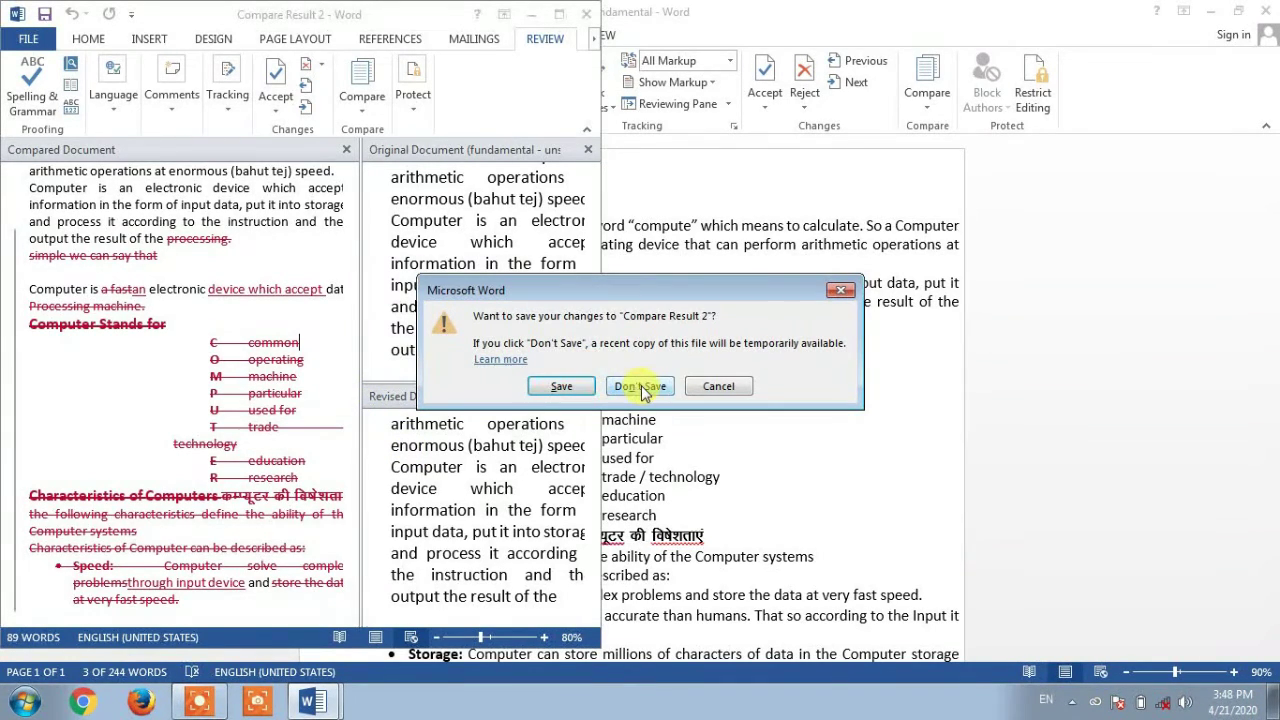
pyautogui.click(642, 388)
pyautogui.scroll(-1, 735, 457)
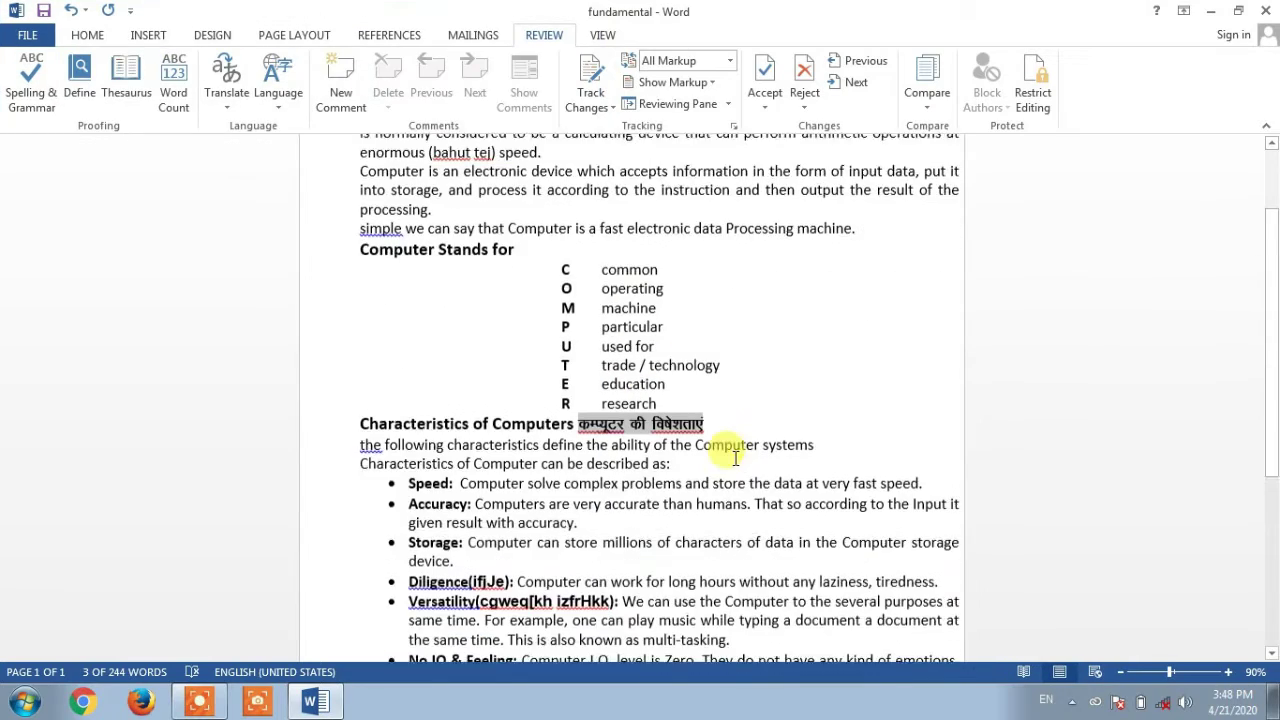
pyautogui.scroll(-1, 730, 445)
# Step: Open Combine Documents and choose 'fundamental' as the original document
pyautogui.scroll(3, 814, 391)
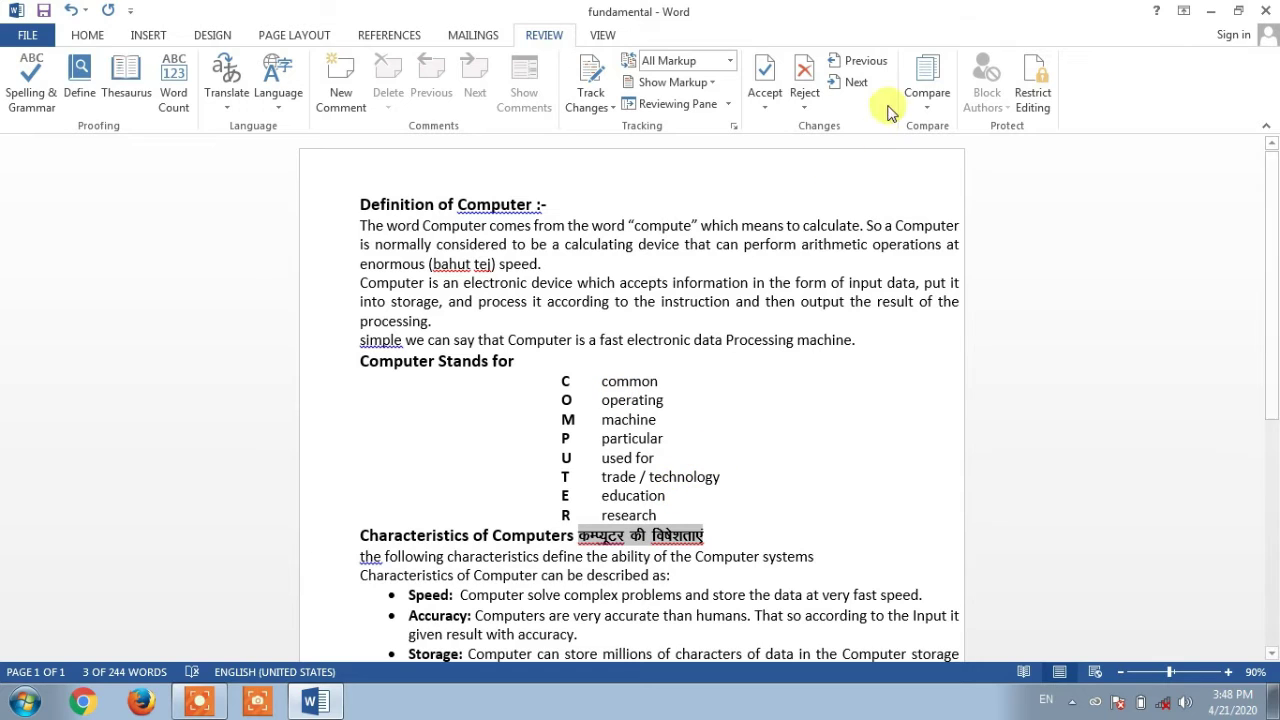
pyautogui.click(927, 100)
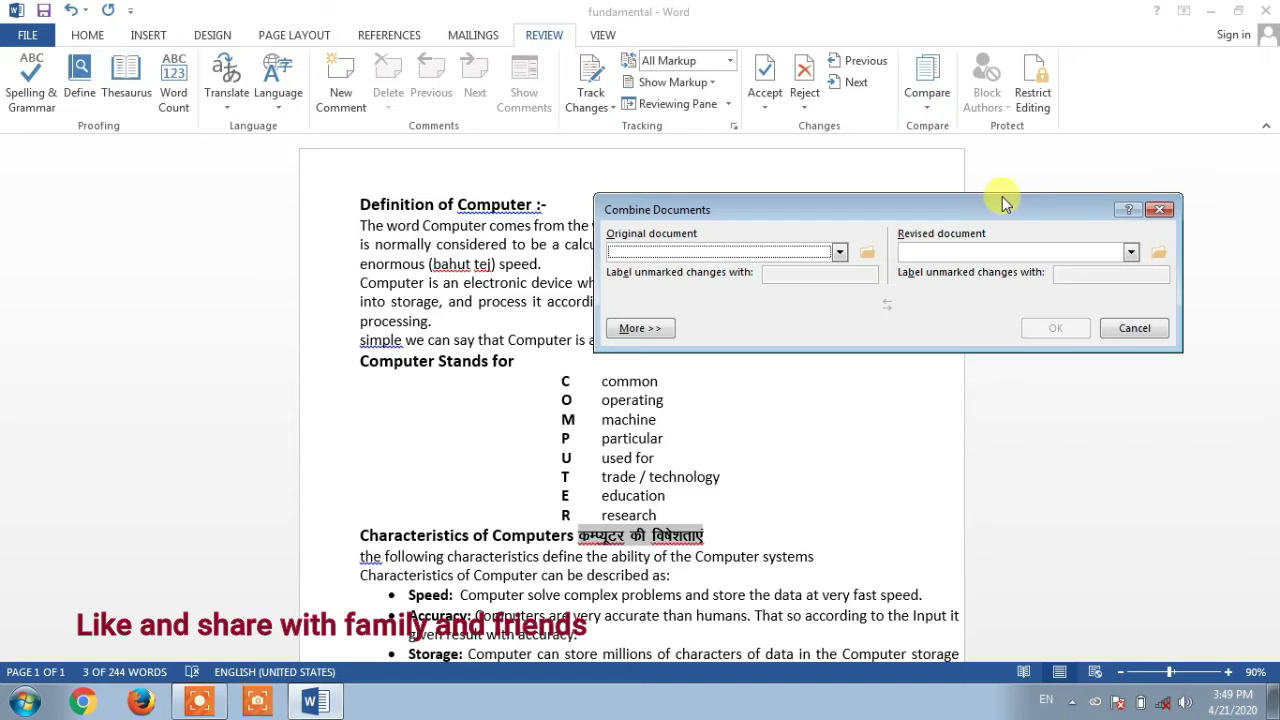
pyautogui.moveTo(777, 210); pyautogui.dragTo(797, 206)
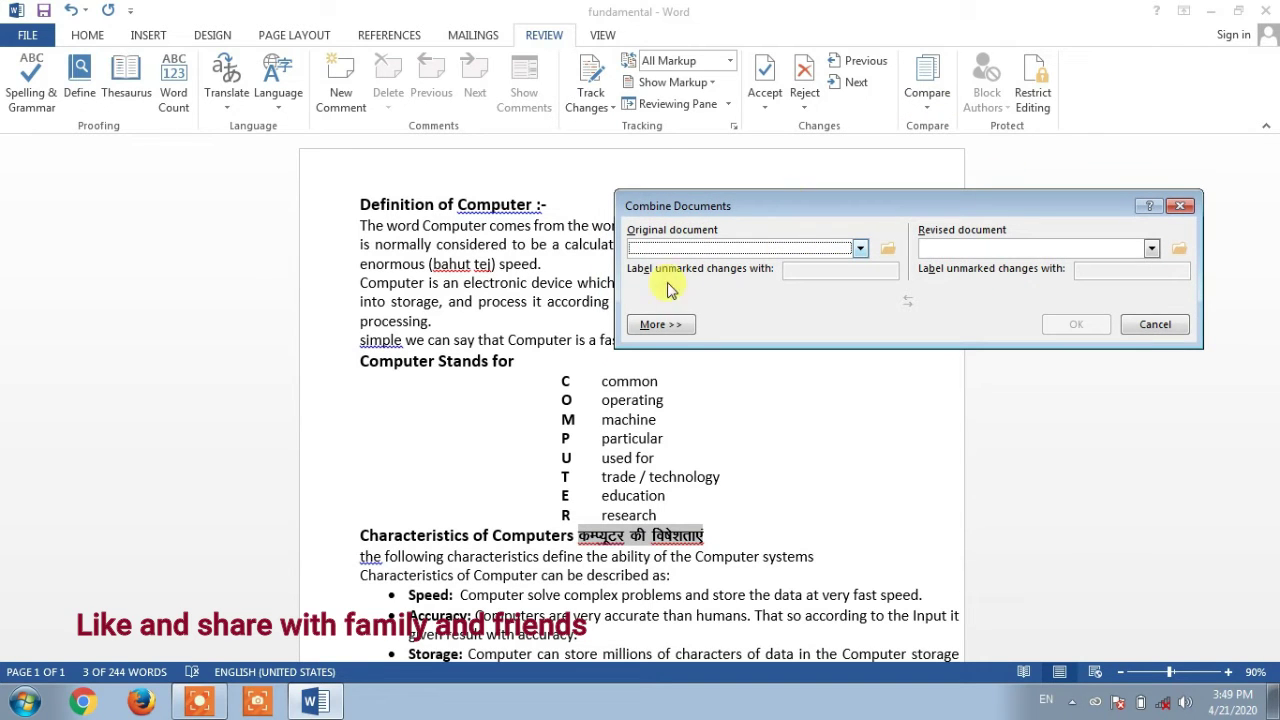
pyautogui.click(765, 249)
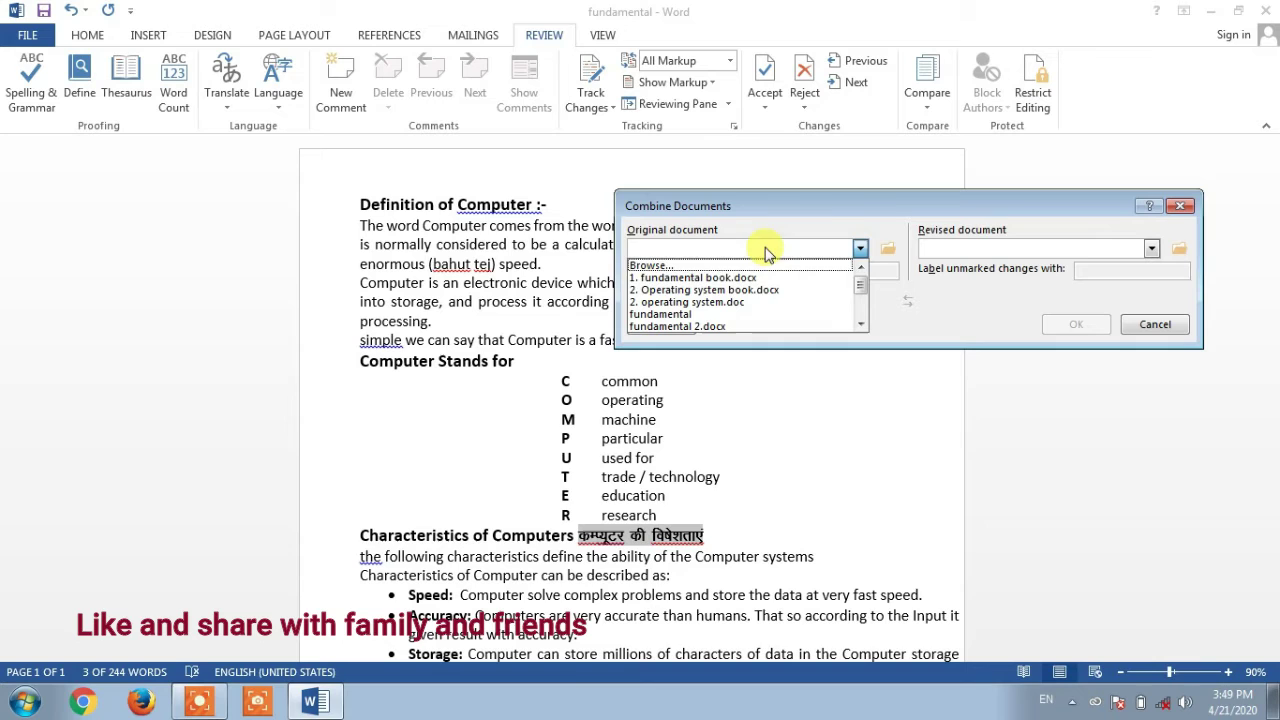
pyautogui.click(666, 316)
# Step: Add '1. fundamental book.docx' as revised and merge, keeping the other document's formatting
pyautogui.click(975, 250)
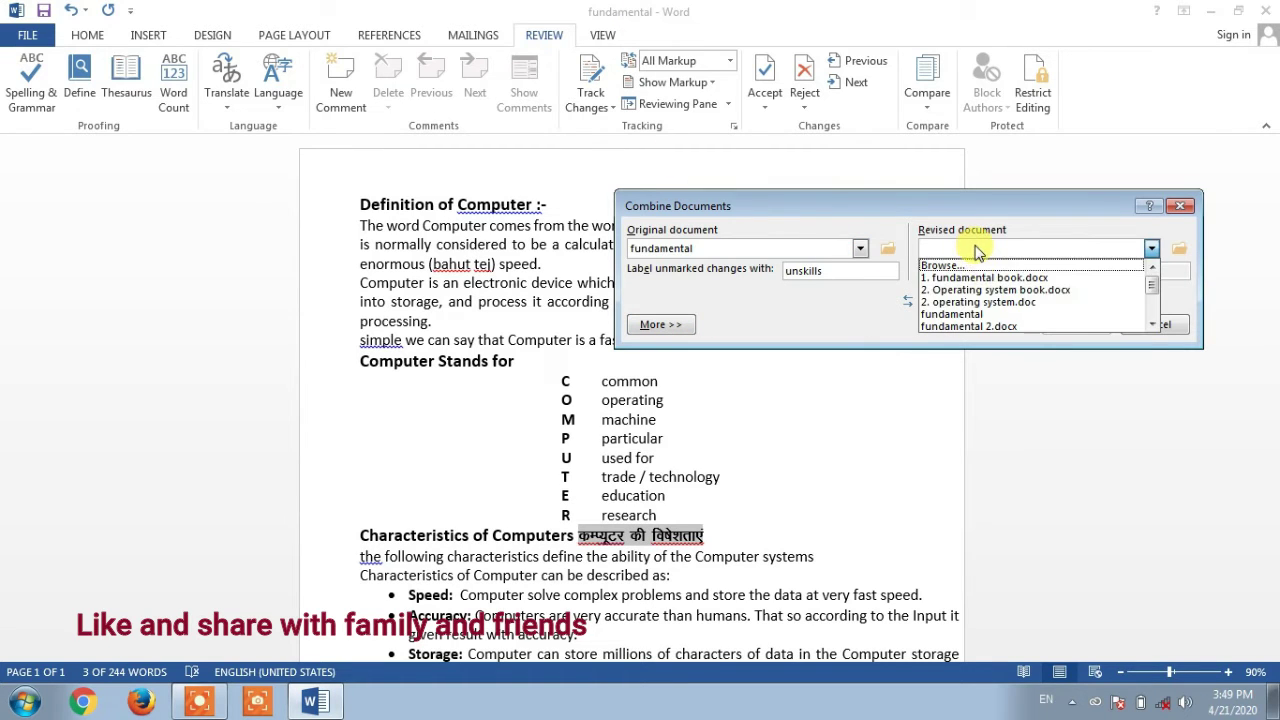
pyautogui.click(985, 277)
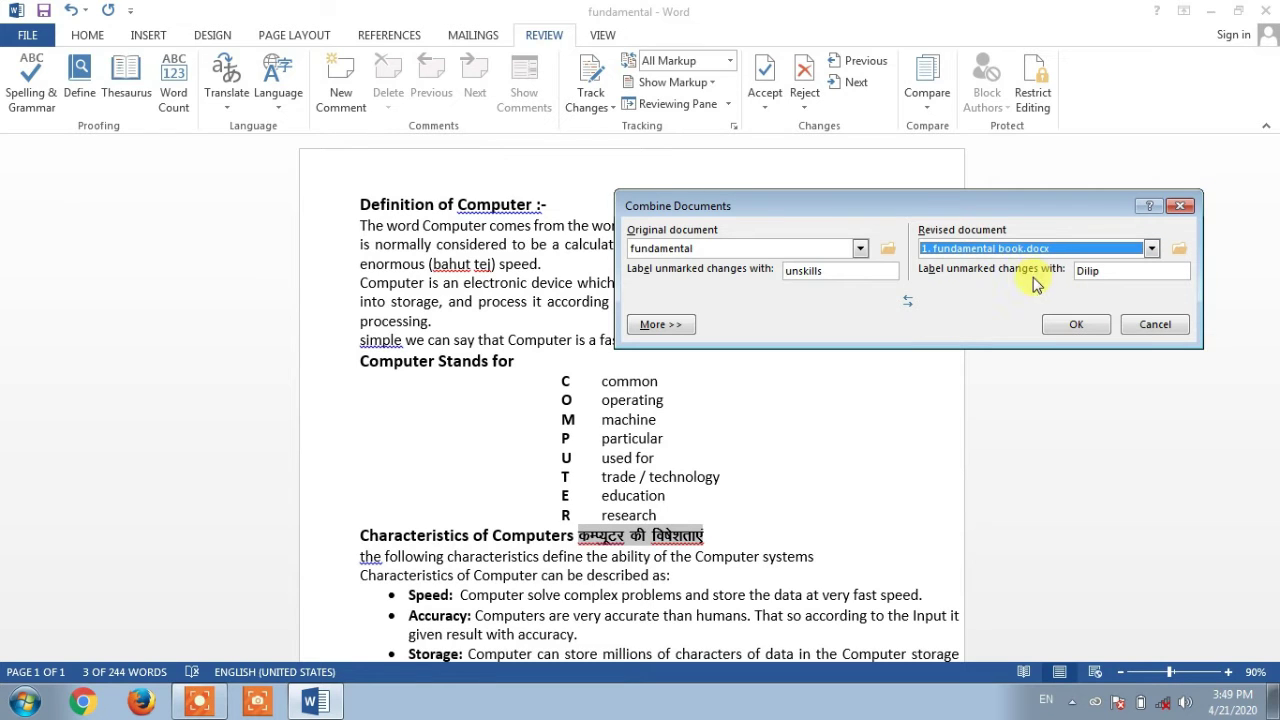
pyautogui.click(1074, 326)
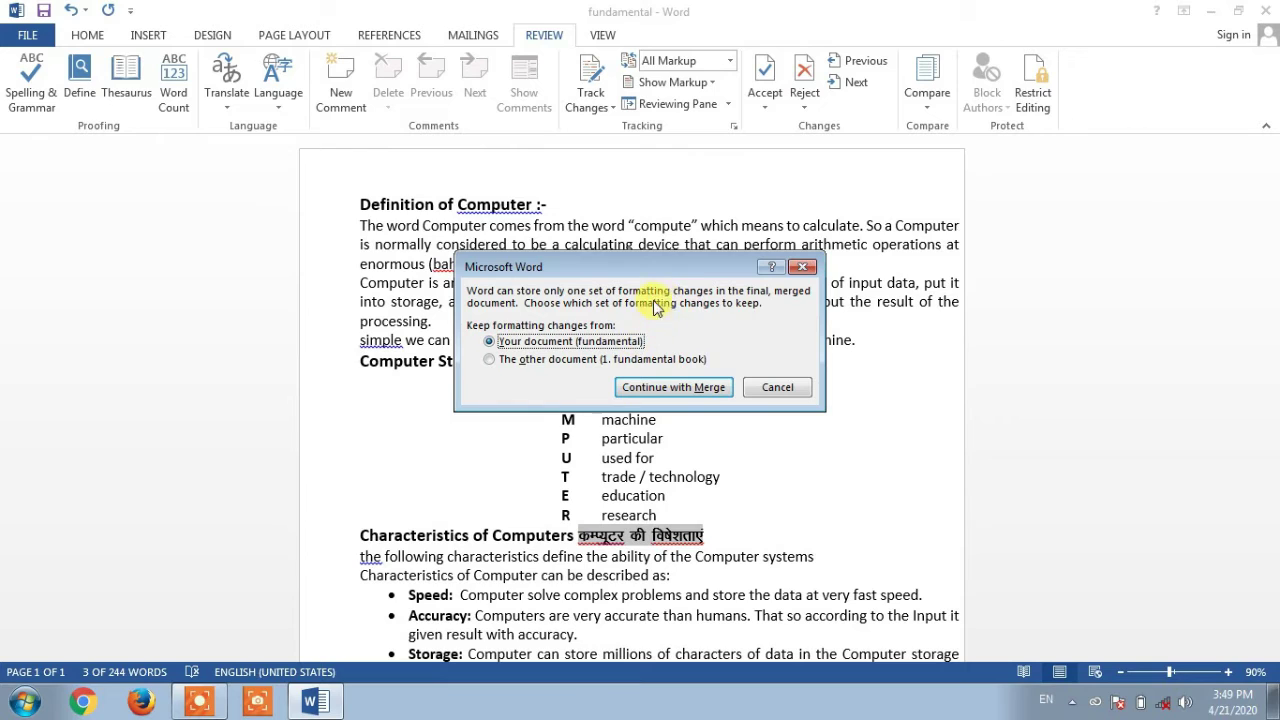
pyautogui.click(522, 360)
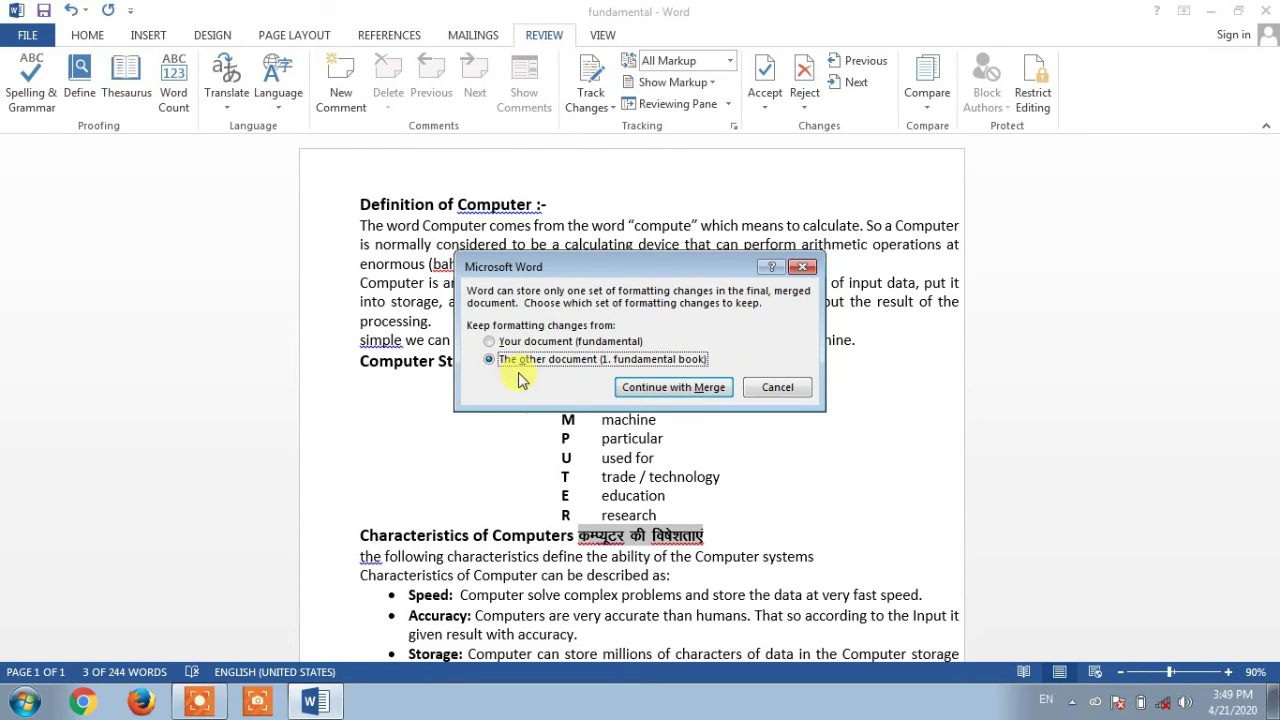
pyautogui.click(665, 388)
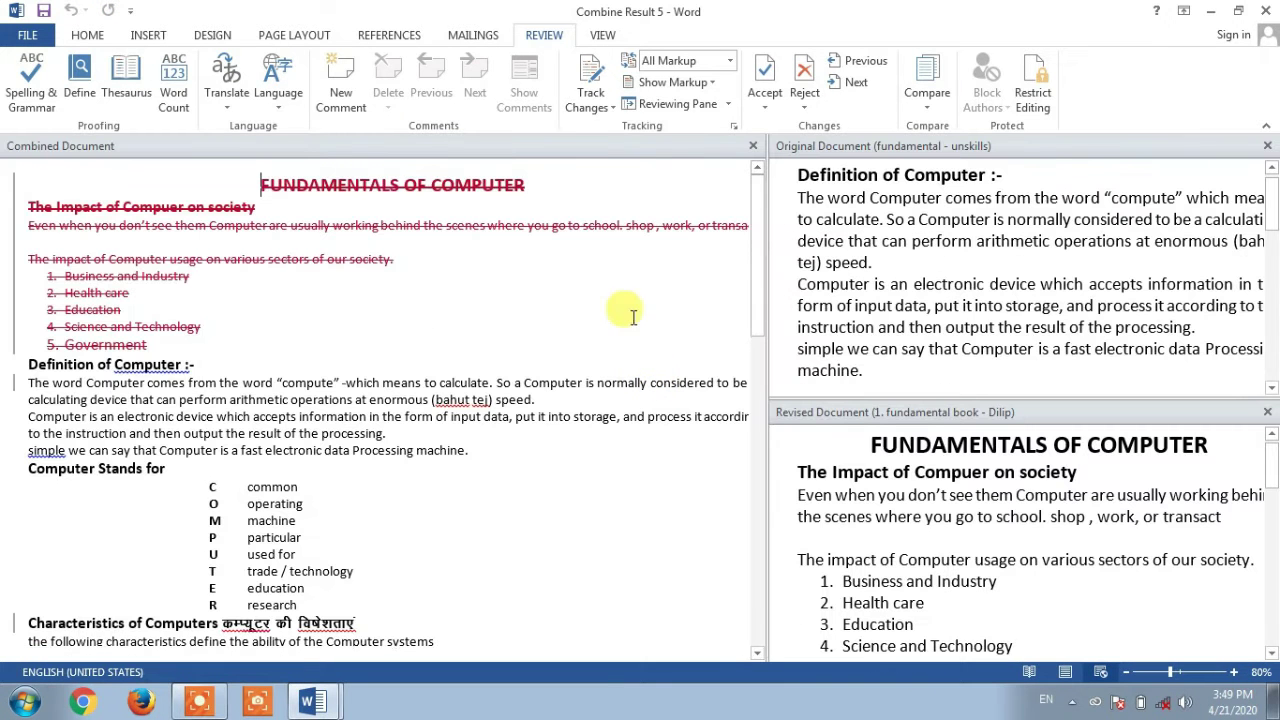
pyautogui.scroll(-2, 447, 305)
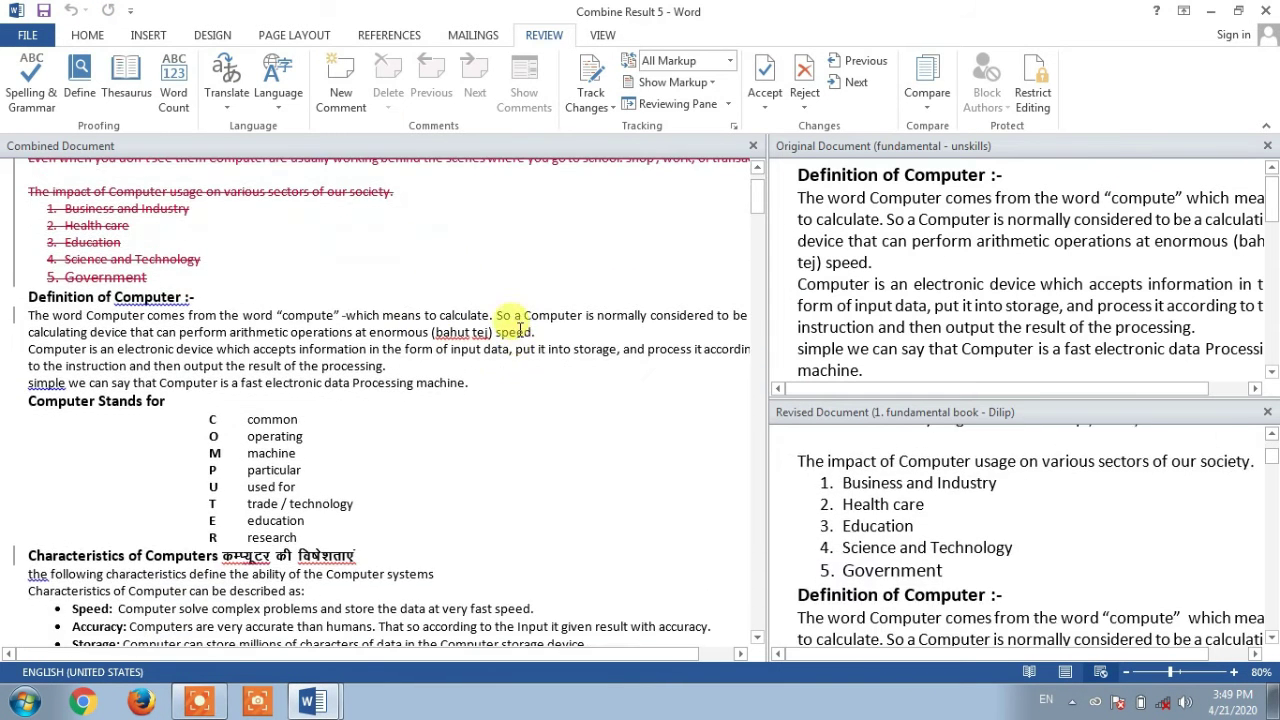
pyautogui.scroll(3, 518, 325)
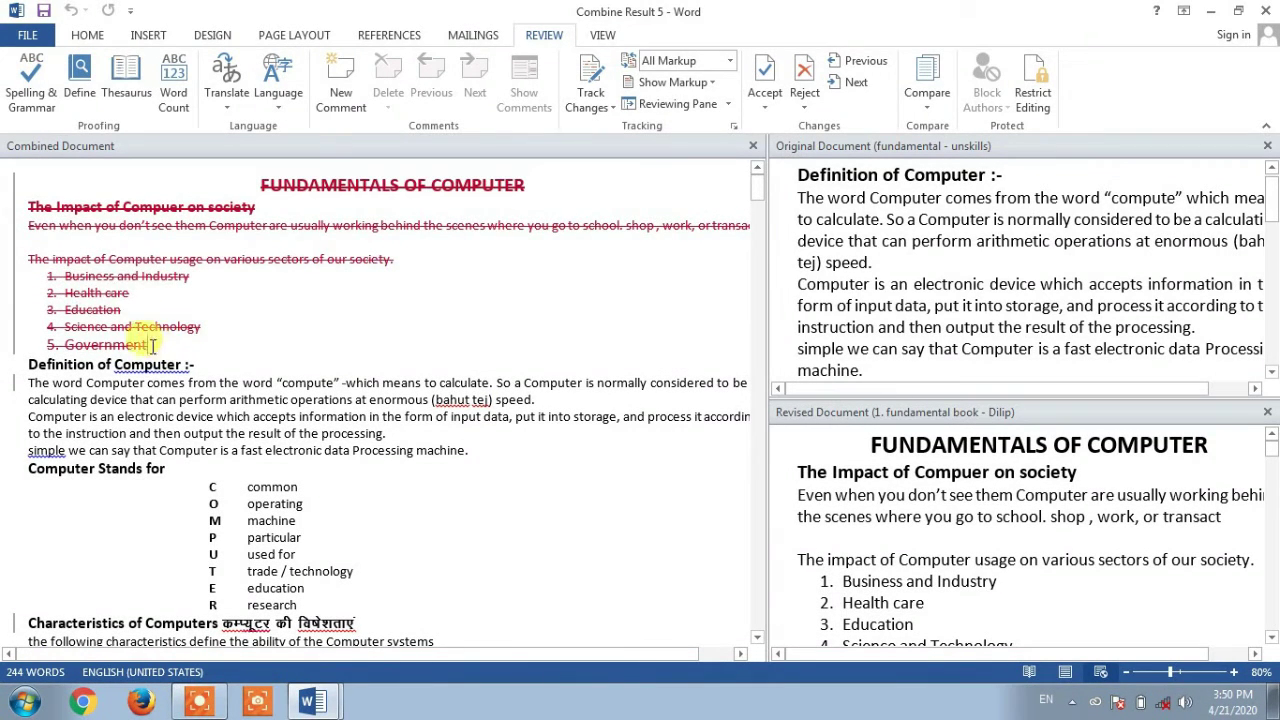
pyautogui.moveTo(150, 344); pyautogui.dragTo(185, 340)
pyautogui.click(258, 301)
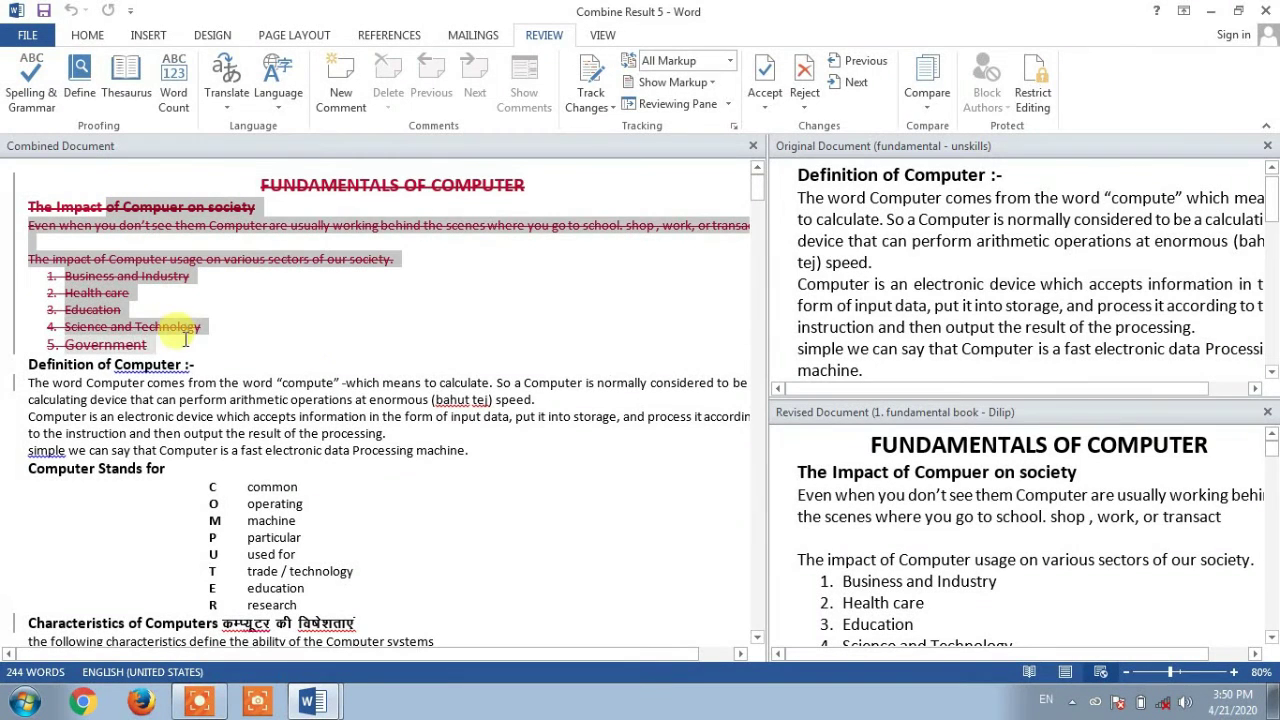
pyautogui.click(141, 209)
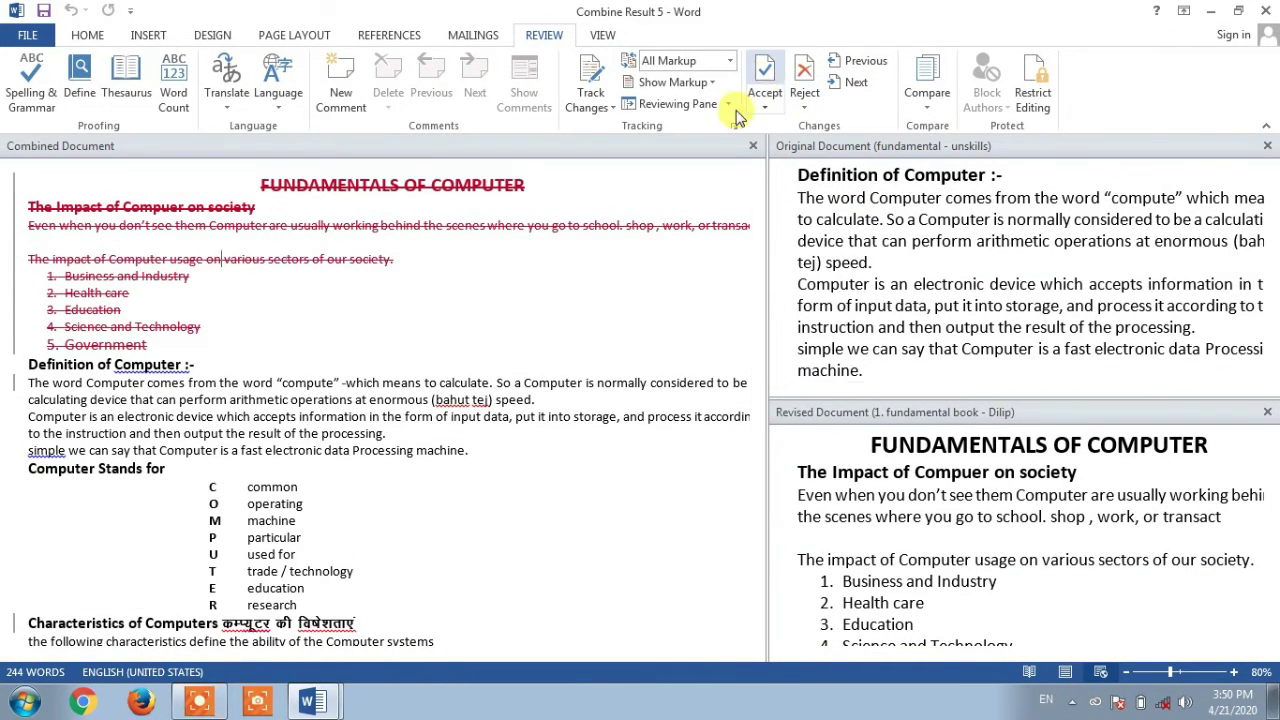
pyautogui.moveTo(119, 207); pyautogui.dragTo(86, 300)
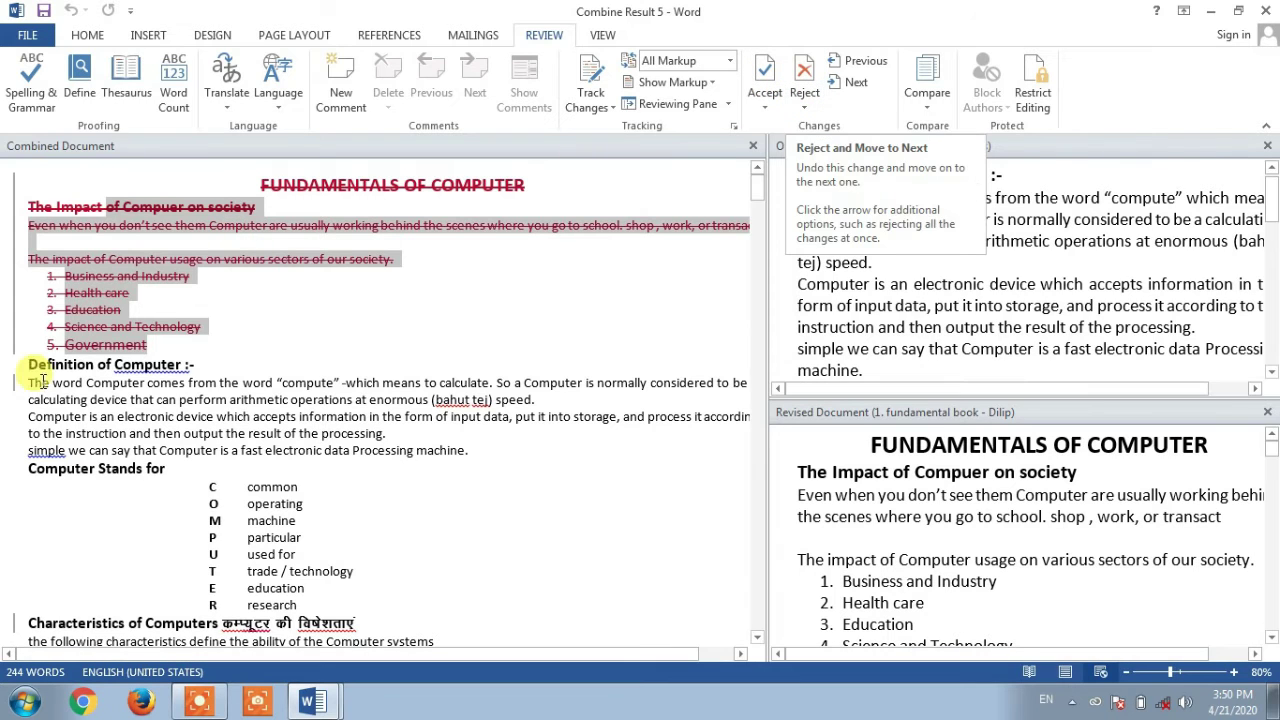
pyautogui.click(175, 347)
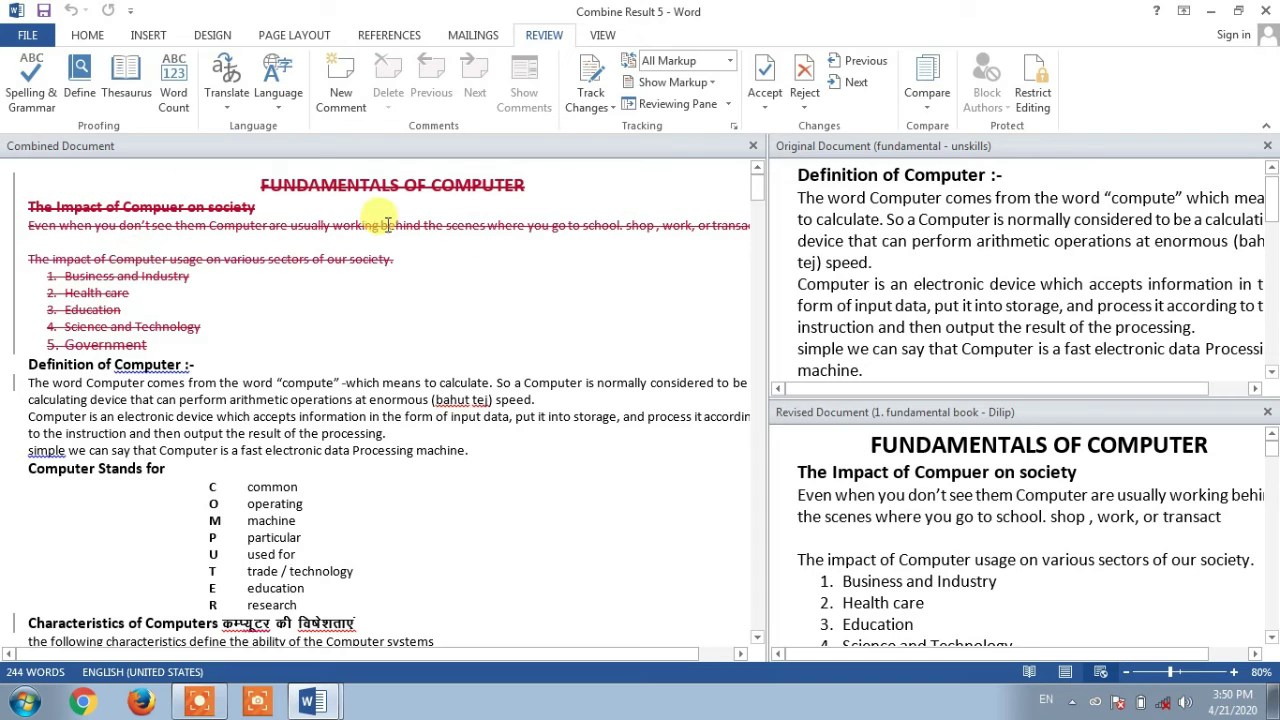
# Step: Reject the top deletion to restore the opening title, paragraph and sector list
pyautogui.click(812, 78)
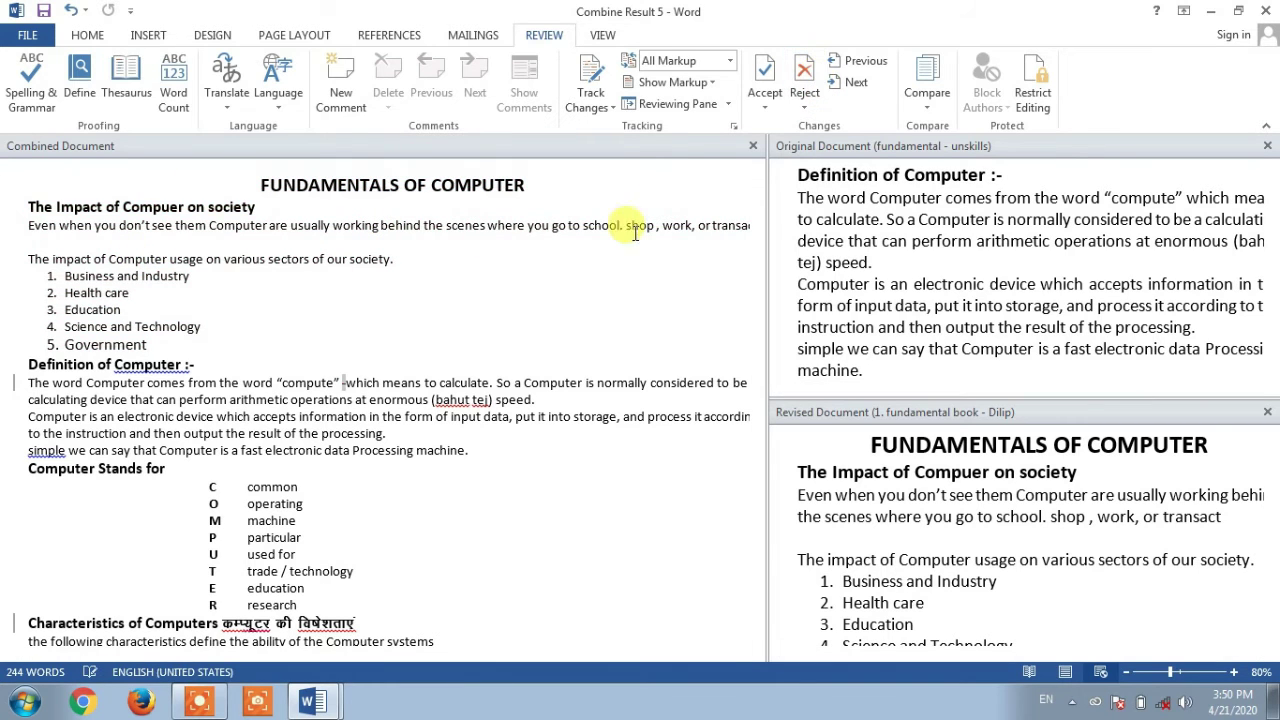
pyautogui.scroll(-1, 504, 441)
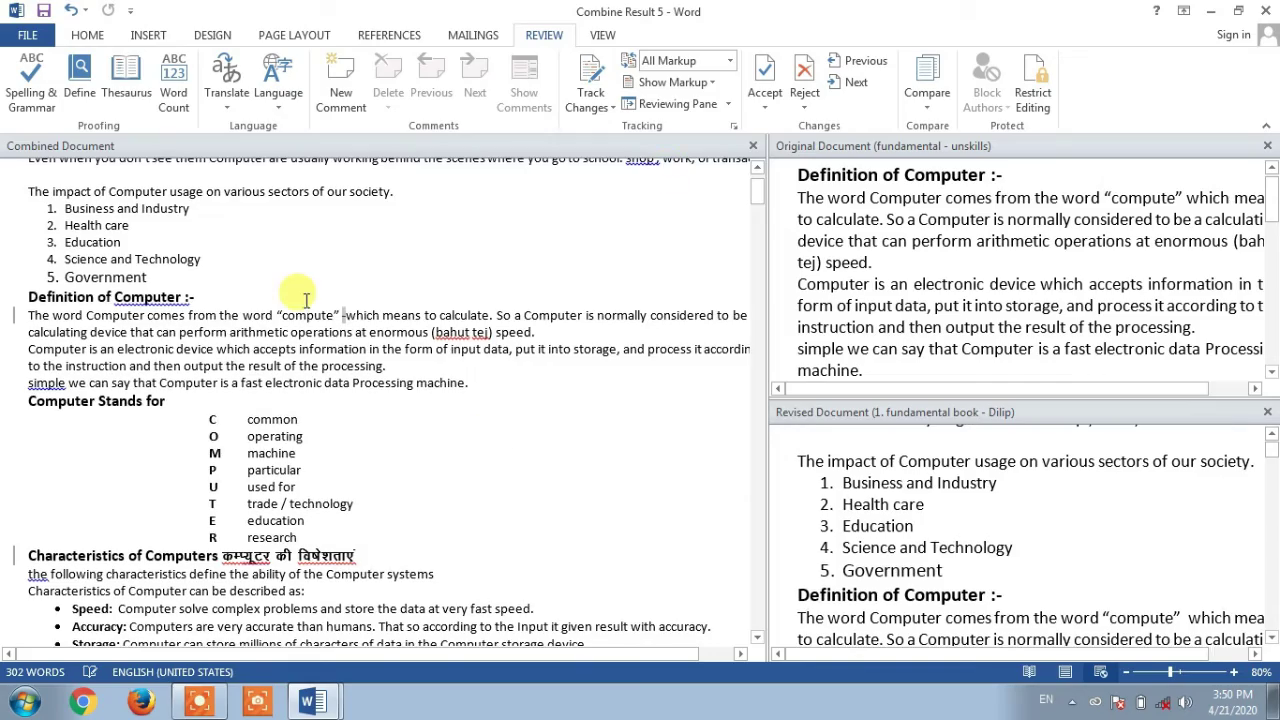
pyautogui.scroll(1, 400, 380)
pyautogui.scroll(-3, 371, 423)
pyautogui.scroll(-5, 385, 427)
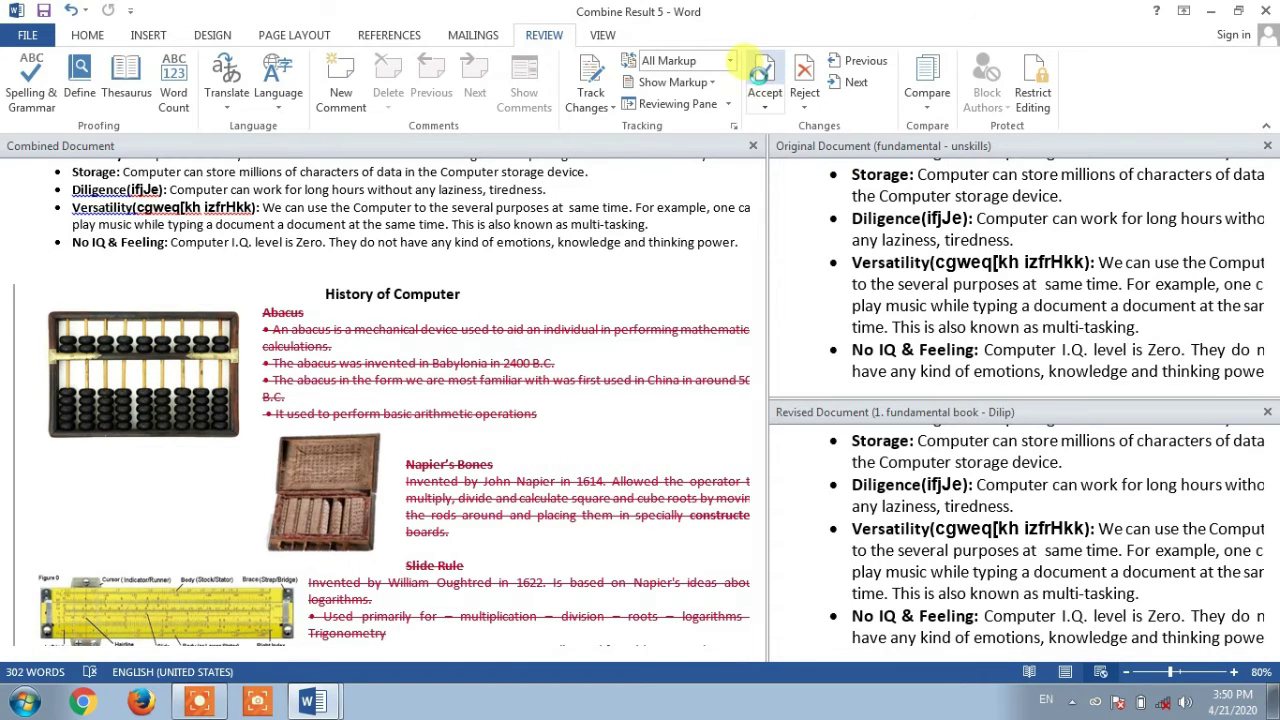
# Step: Accept the next tracked change, reject the one after it, and review the document
pyautogui.click(760, 72)
pyautogui.scroll(-1, 423, 563)
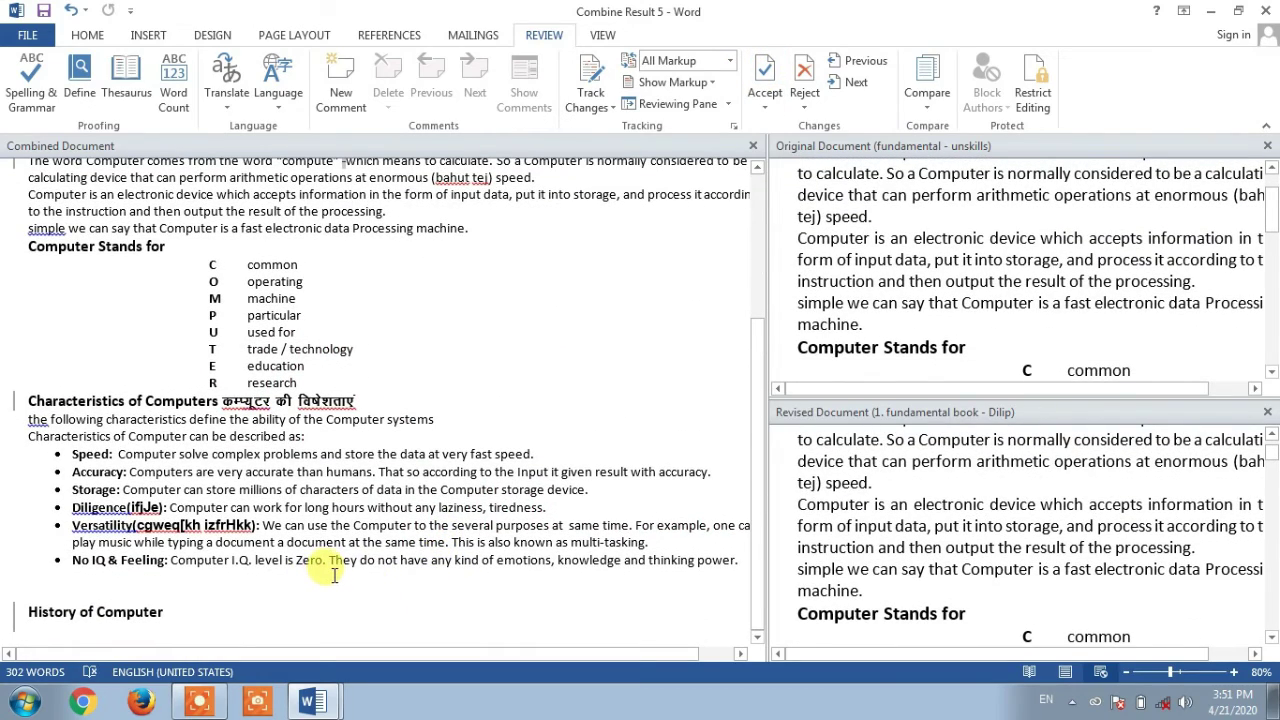
pyautogui.scroll(-3, 335, 570)
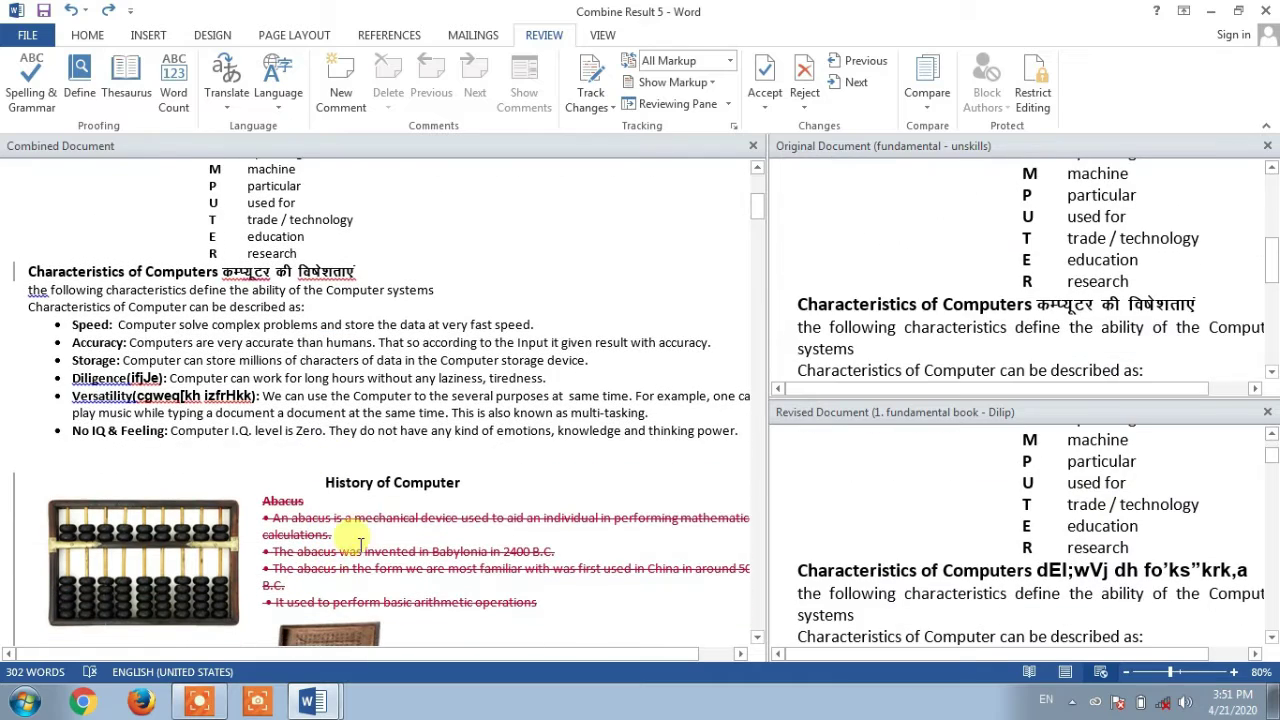
pyautogui.click(806, 76)
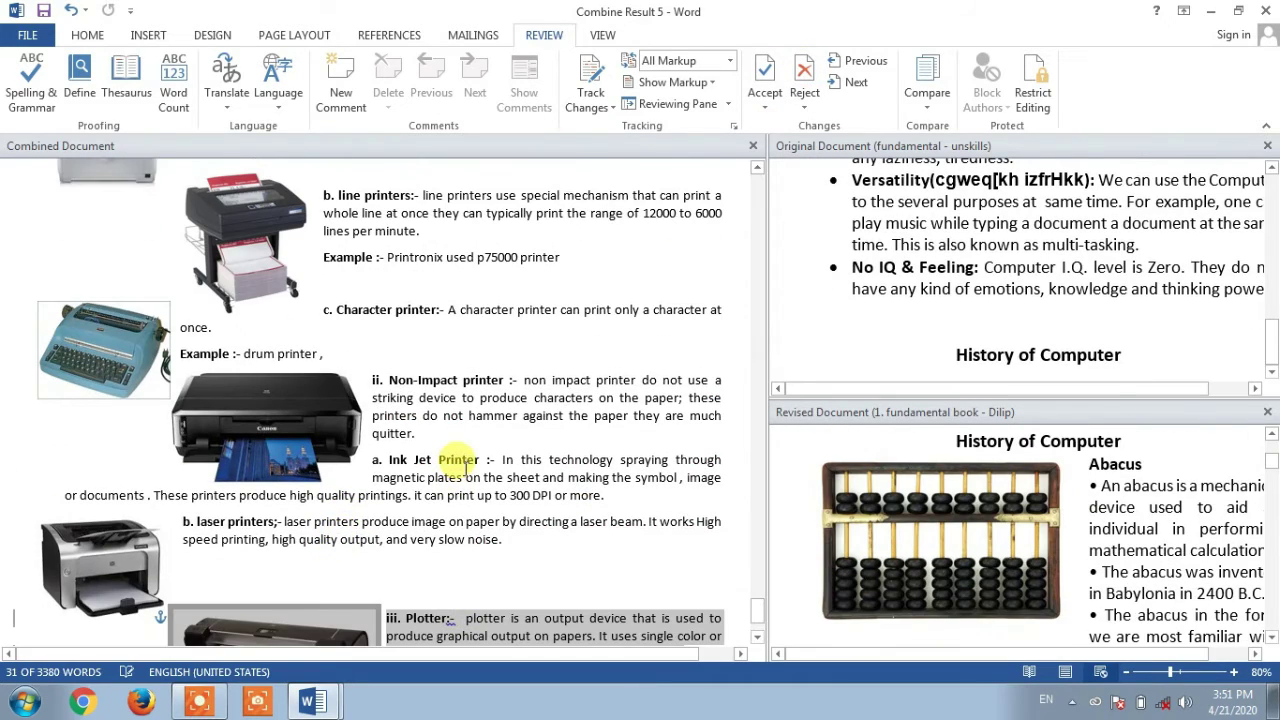
pyautogui.scroll(-3, 451, 471)
pyautogui.scroll(6, 449, 471)
pyautogui.scroll(3, 461, 478)
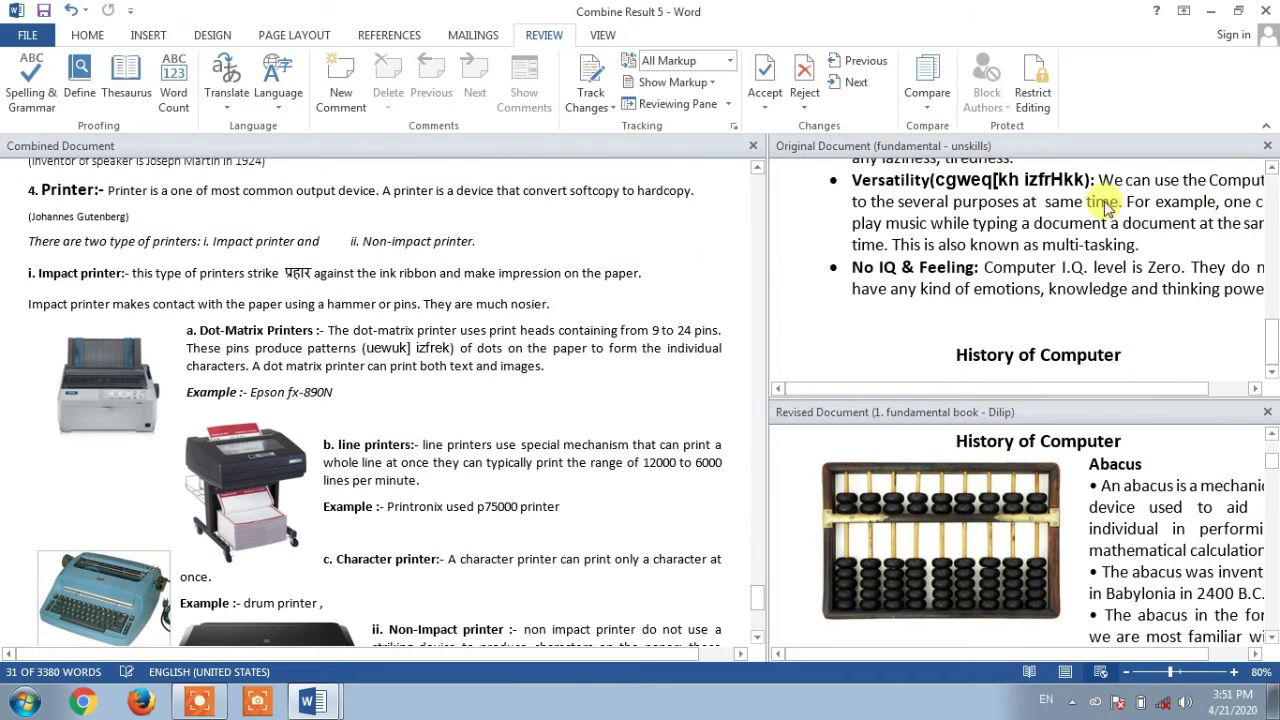
pyautogui.scroll(2, 310, 340)
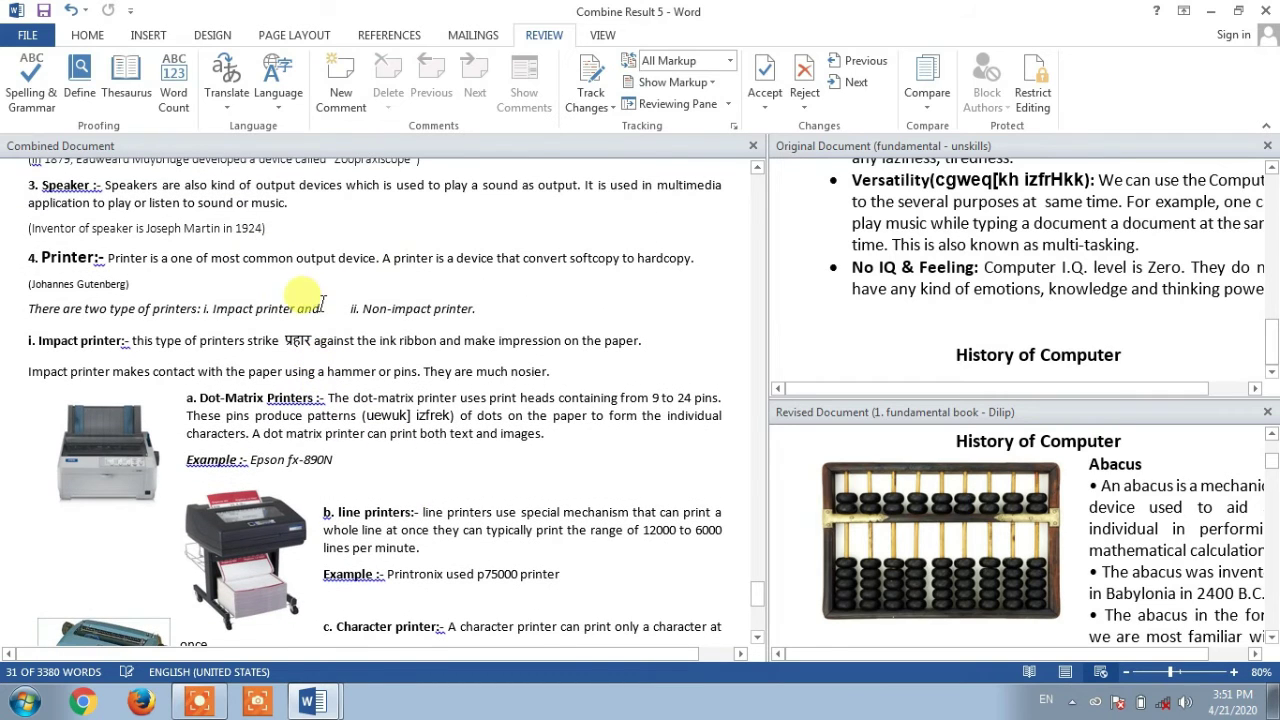
pyautogui.scroll(3, 380, 270)
# Step: Save the combined result as 'unskills' in the Documents library
pyautogui.click(27, 35)
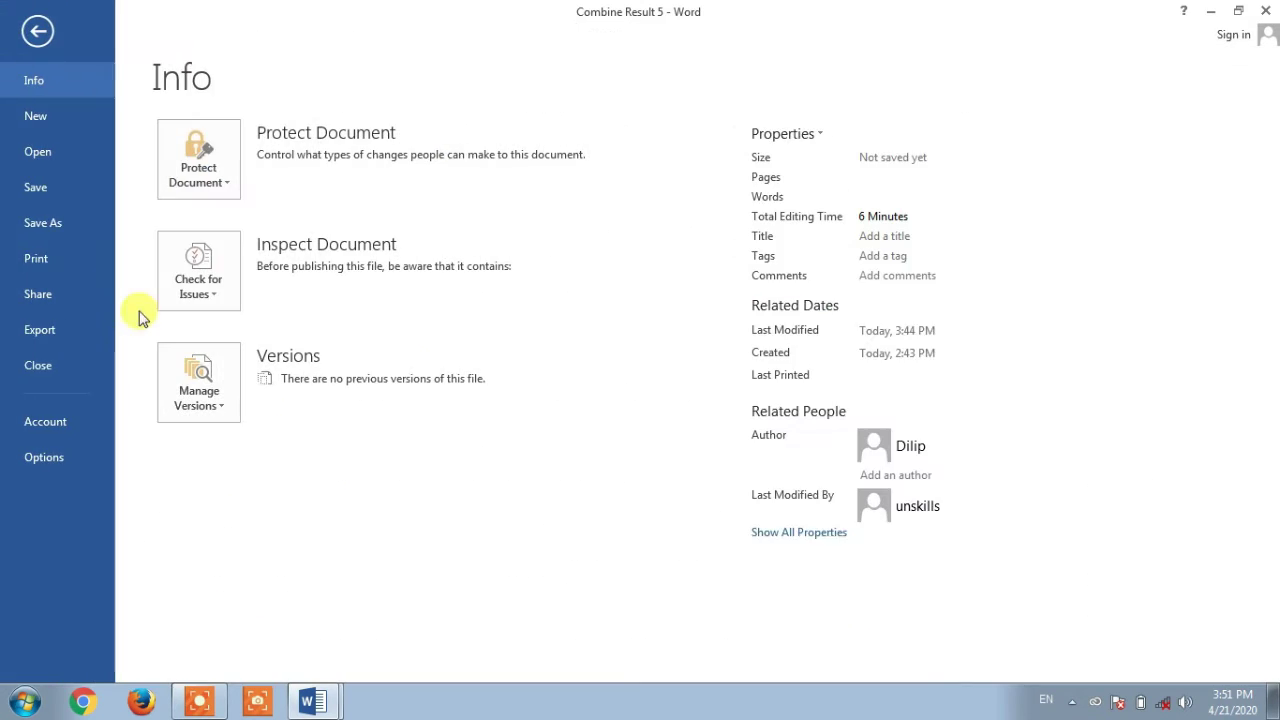
pyautogui.click(46, 221)
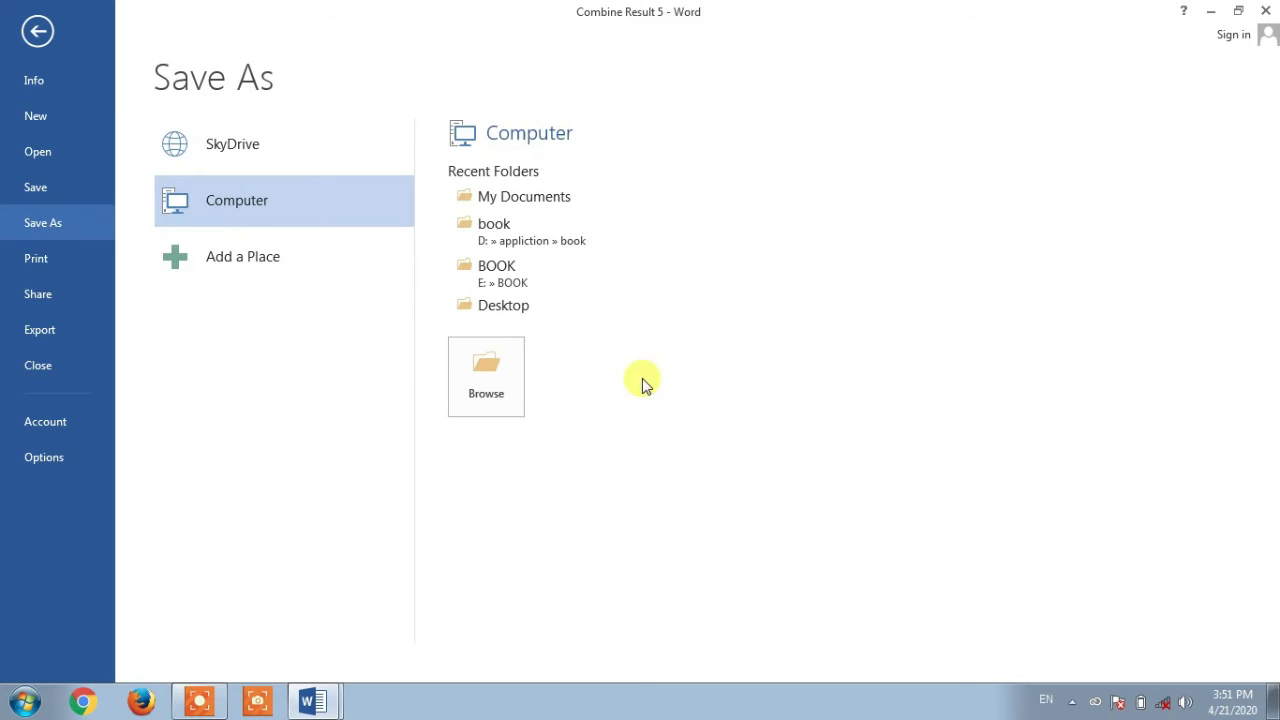
pyautogui.click(485, 393)
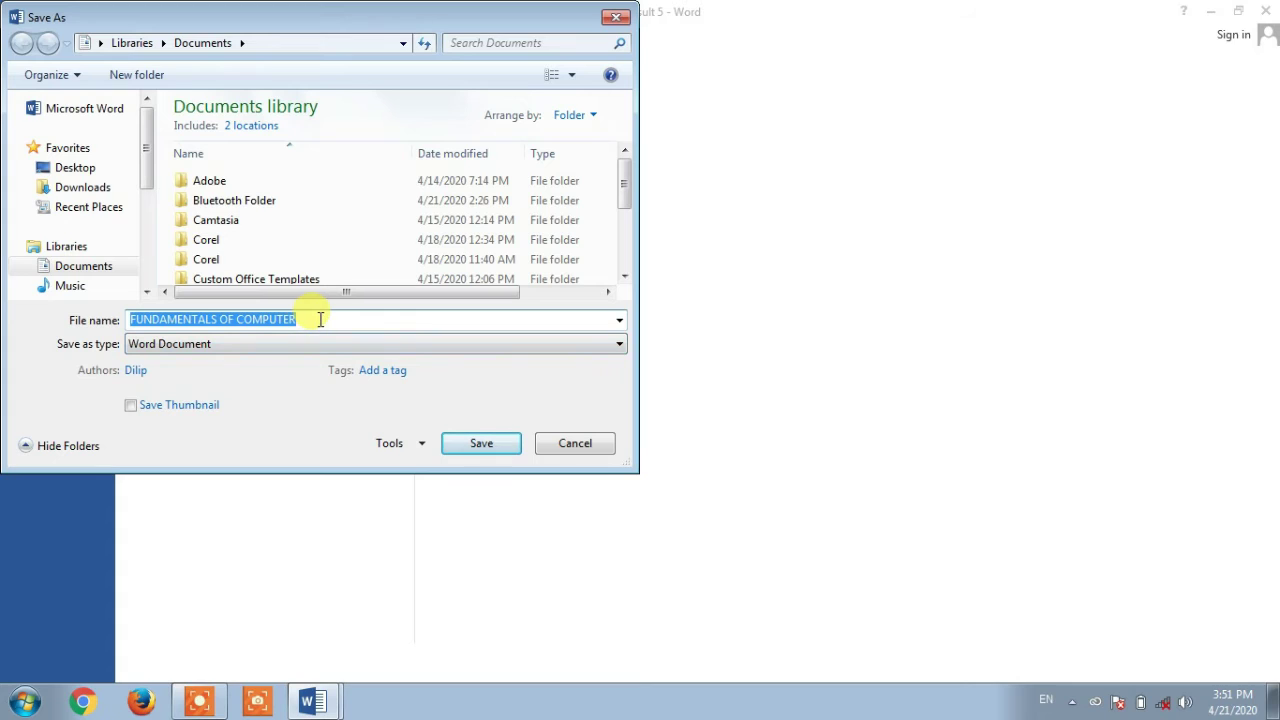
pyautogui.write('lj')
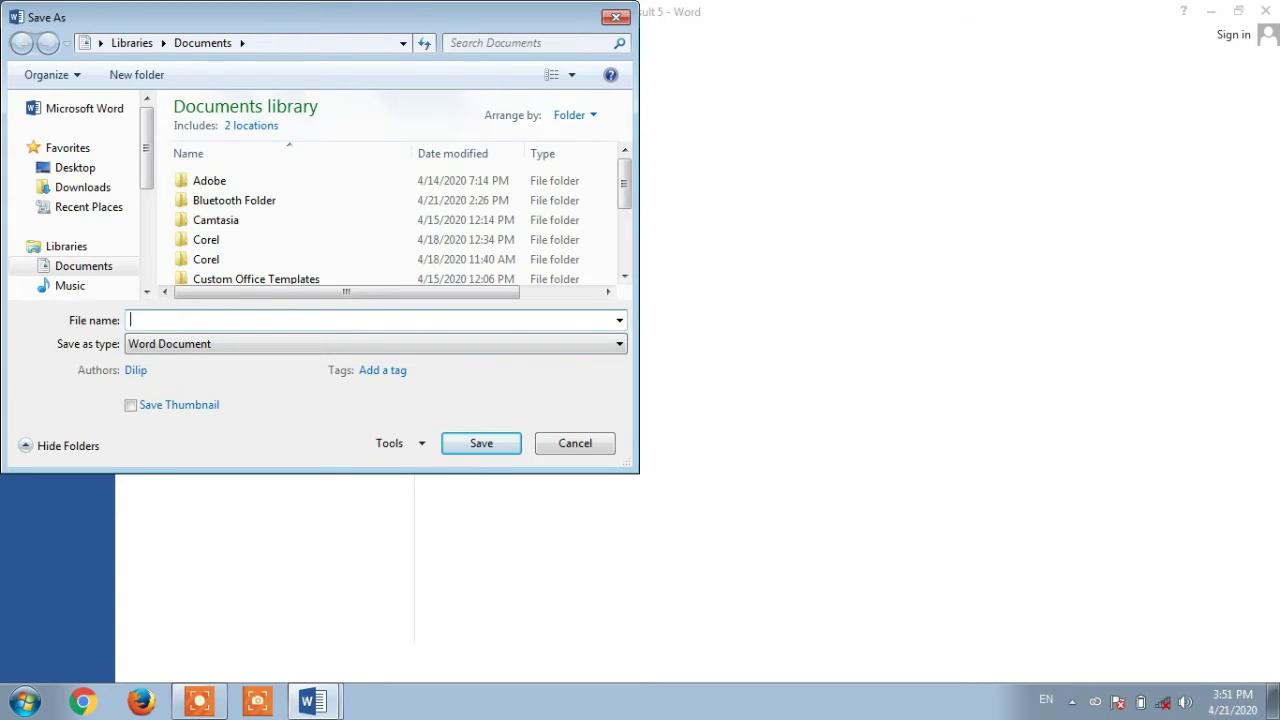
pyautogui.write('unskills')
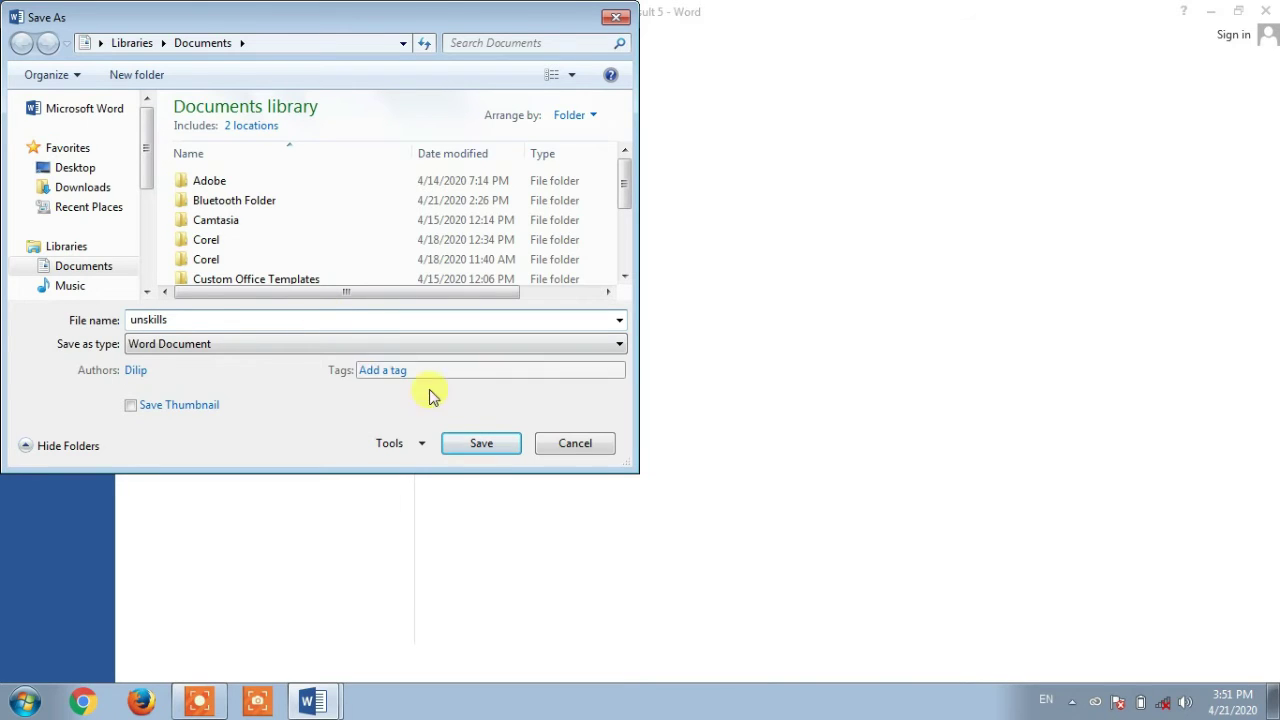
pyautogui.click(512, 451)
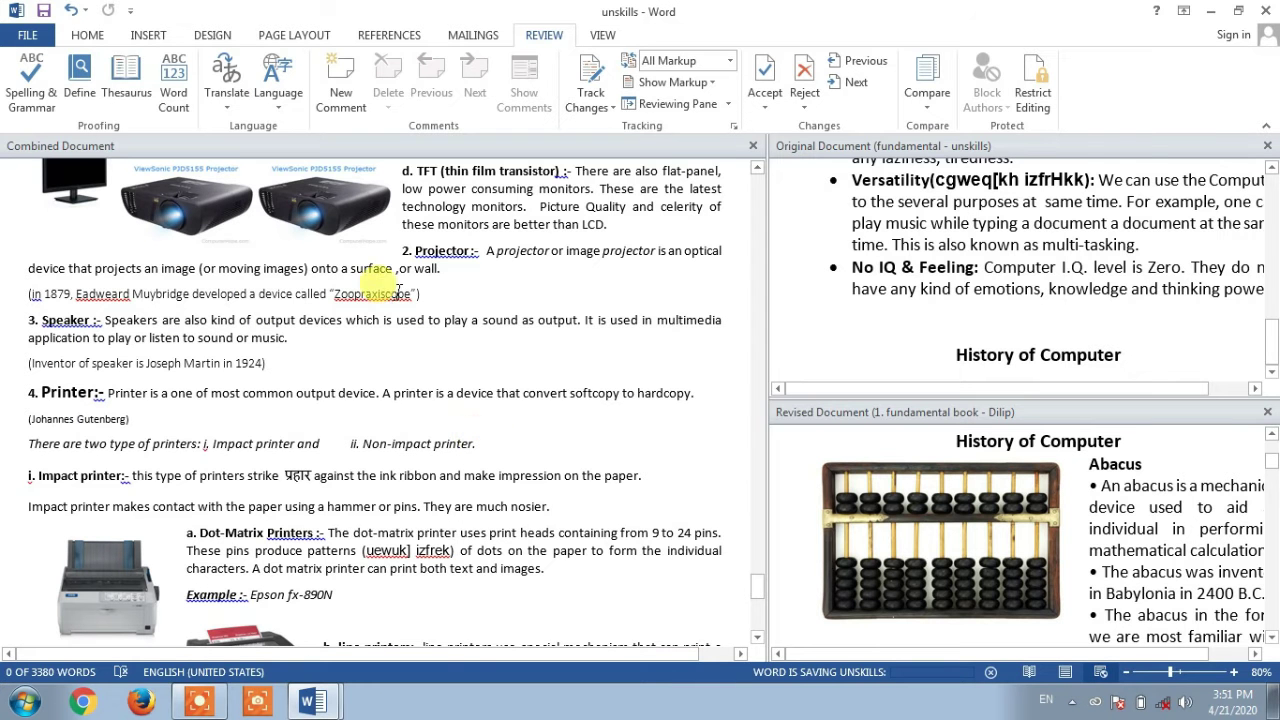
# Step: Close the Word windows and relaunch Word by searching 'word' from the Start menu
pyautogui.click(1267, 18)
pyautogui.scroll(-1, 697, 652)
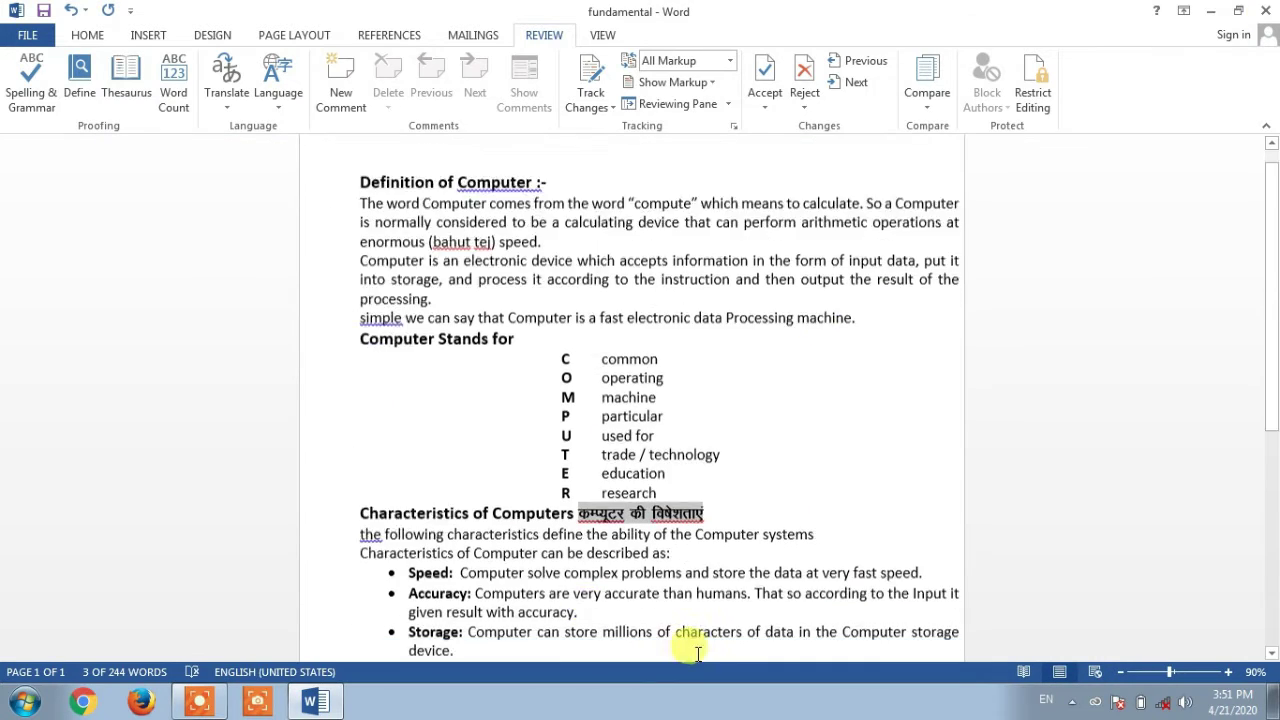
pyautogui.scroll(-7, 700, 630)
pyautogui.click(1266, 11)
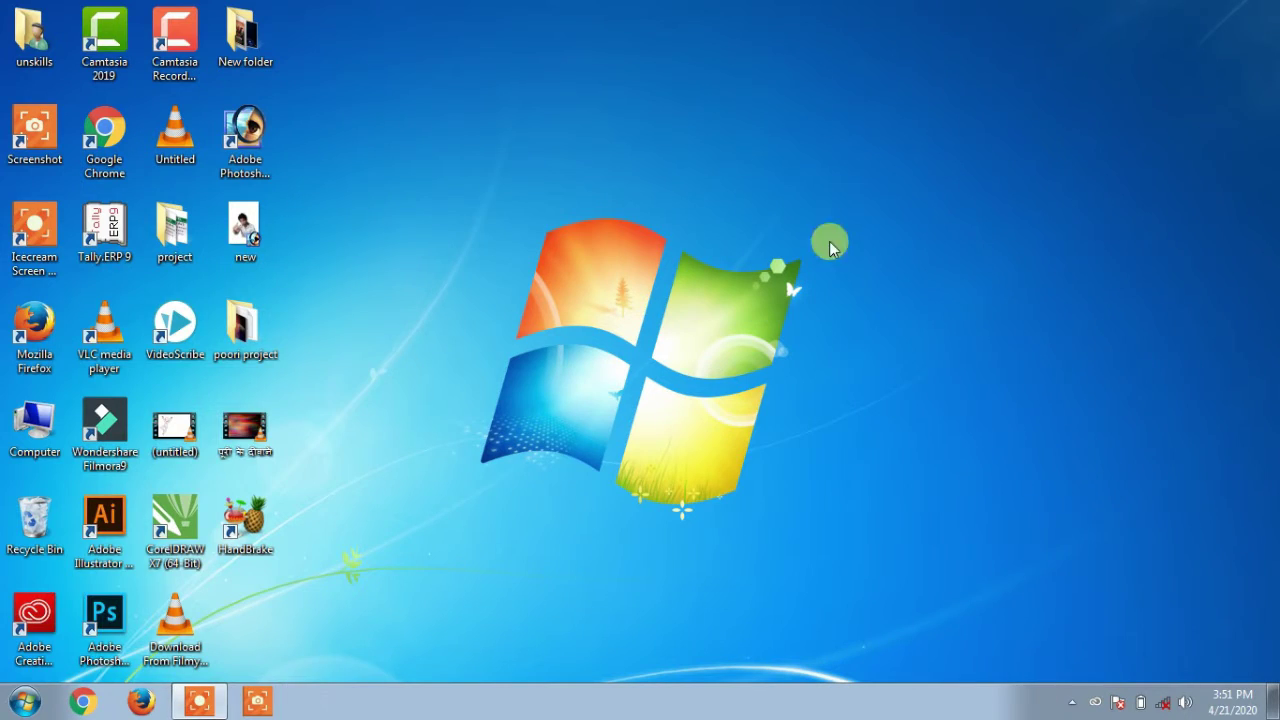
pyautogui.click(22, 702)
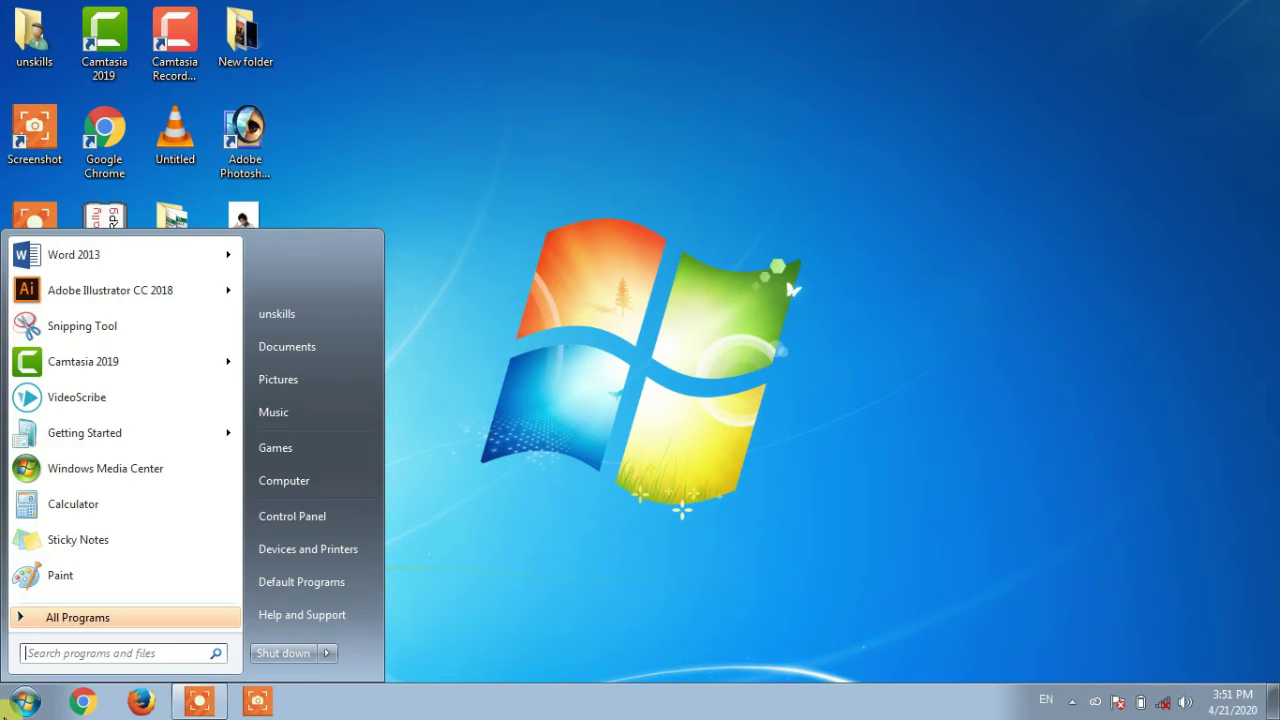
pyautogui.write('word')
pyautogui.press('Return')
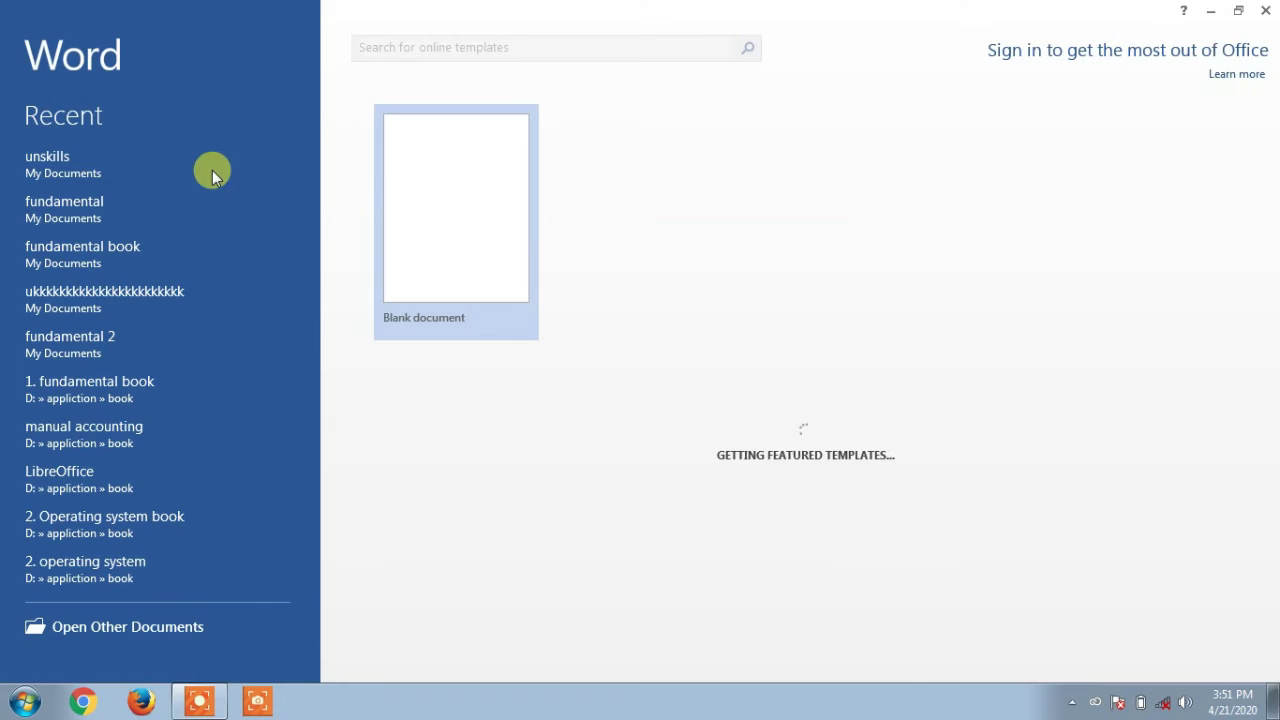
# Step: Create a blank document, then open 'unskills' from the Recent Documents list
pyautogui.click(430, 214)
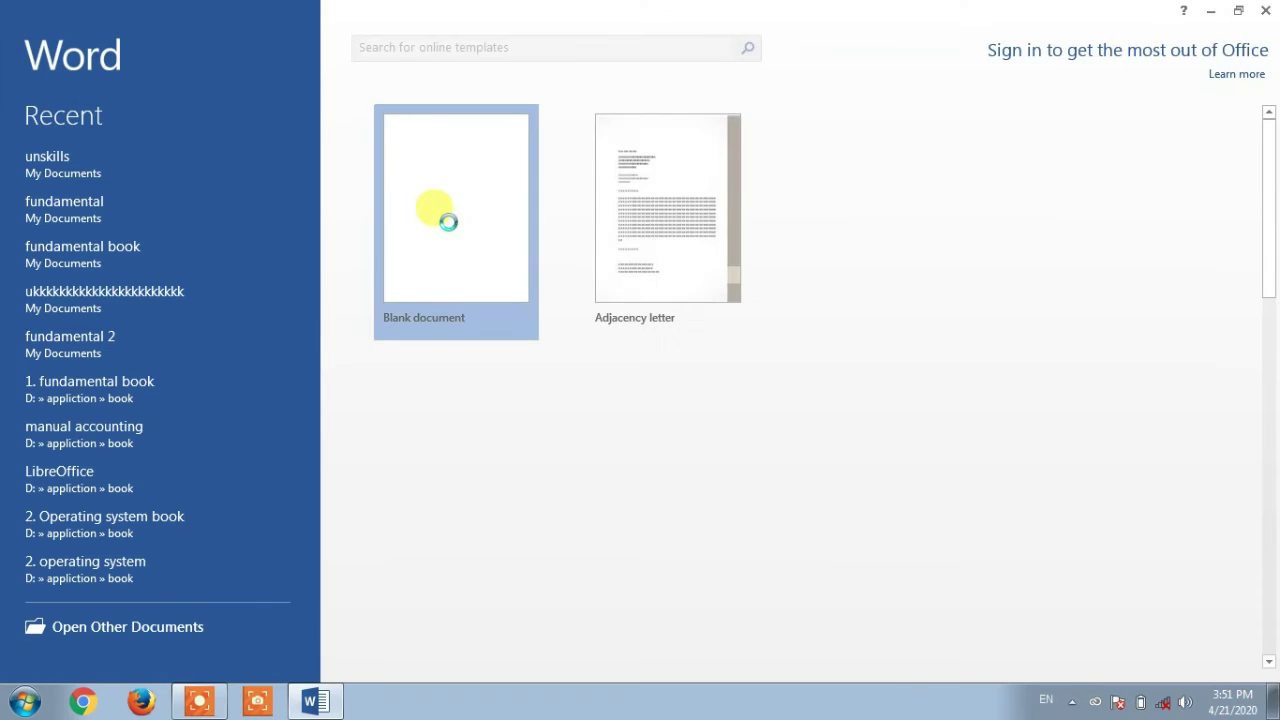
pyautogui.click(28, 35)
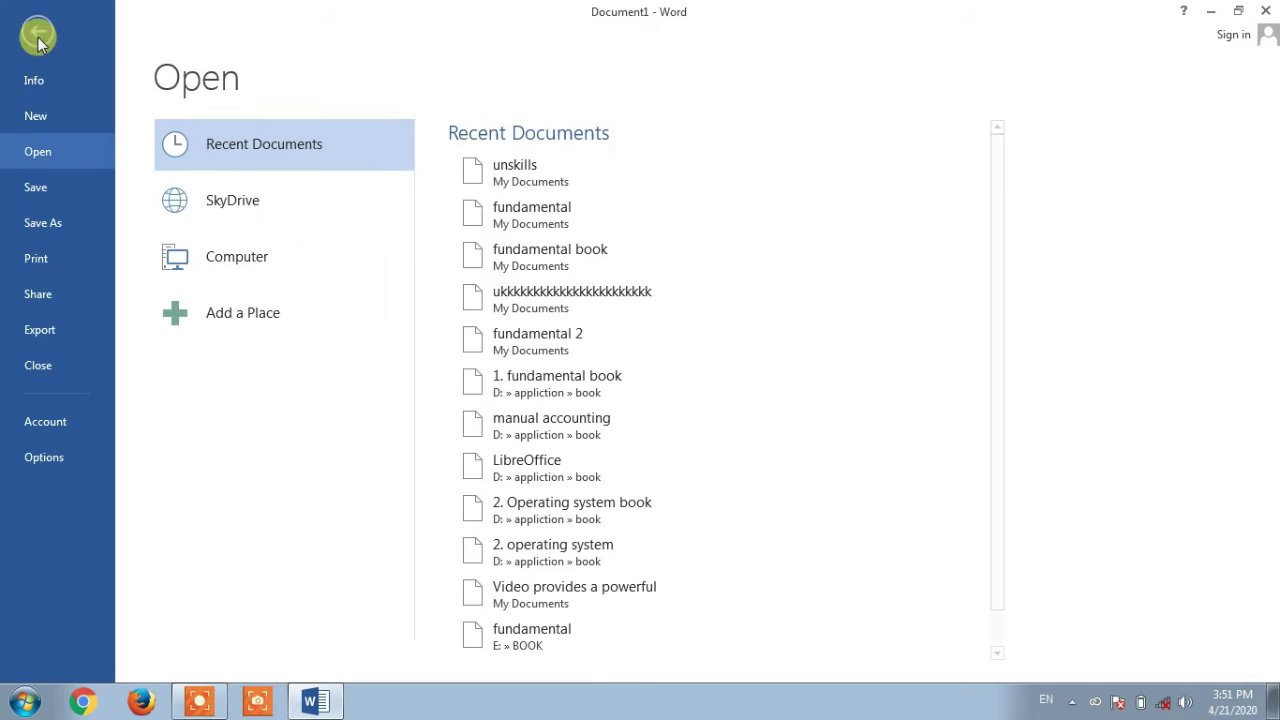
pyautogui.click(514, 176)
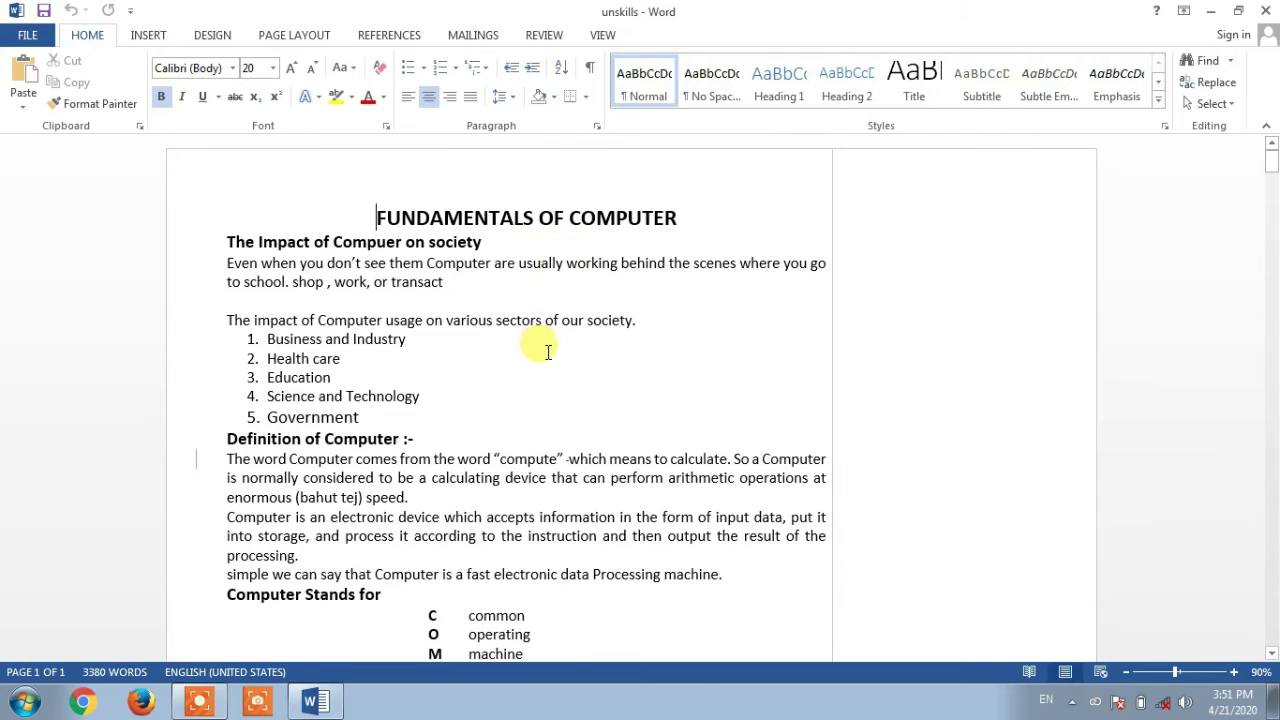
# Step: Switch the Review display from All Markup to No Markup to hide tracked-change balloons
pyautogui.scroll(-4, 550, 360)
pyautogui.scroll(3, 575, 393)
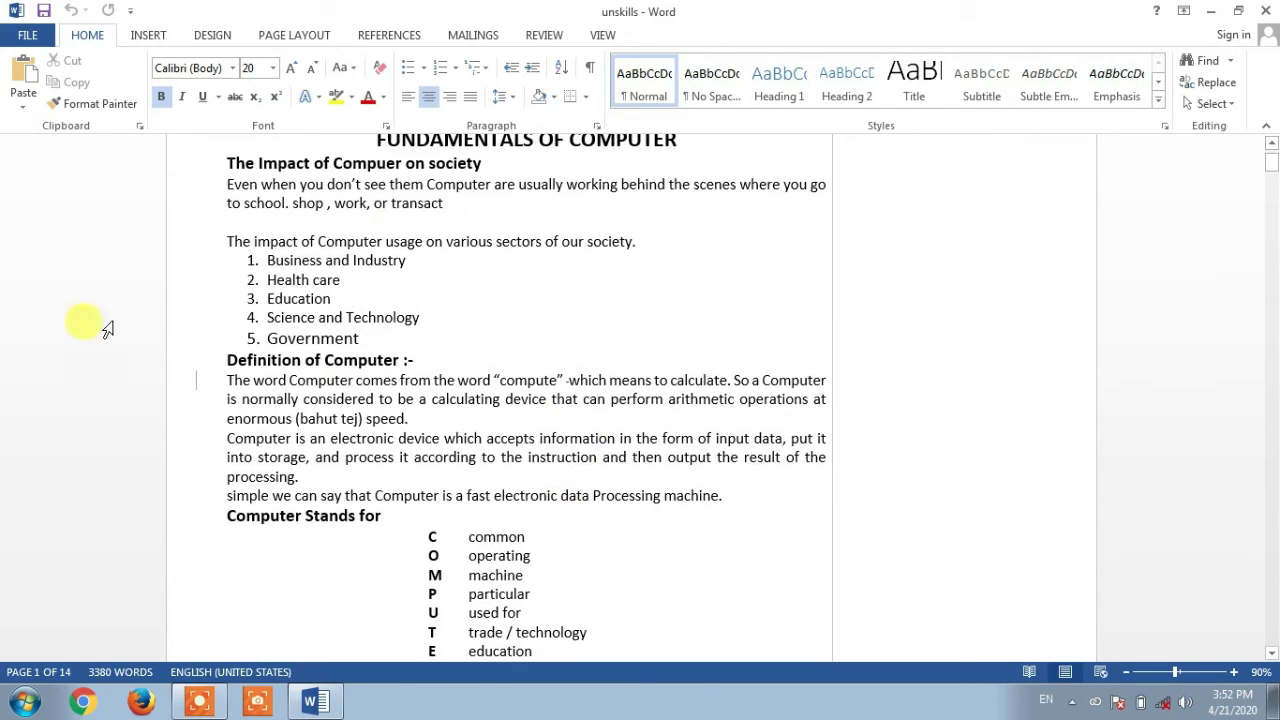
pyautogui.scroll(-8, 420, 263)
pyautogui.scroll(-1, 474, 332)
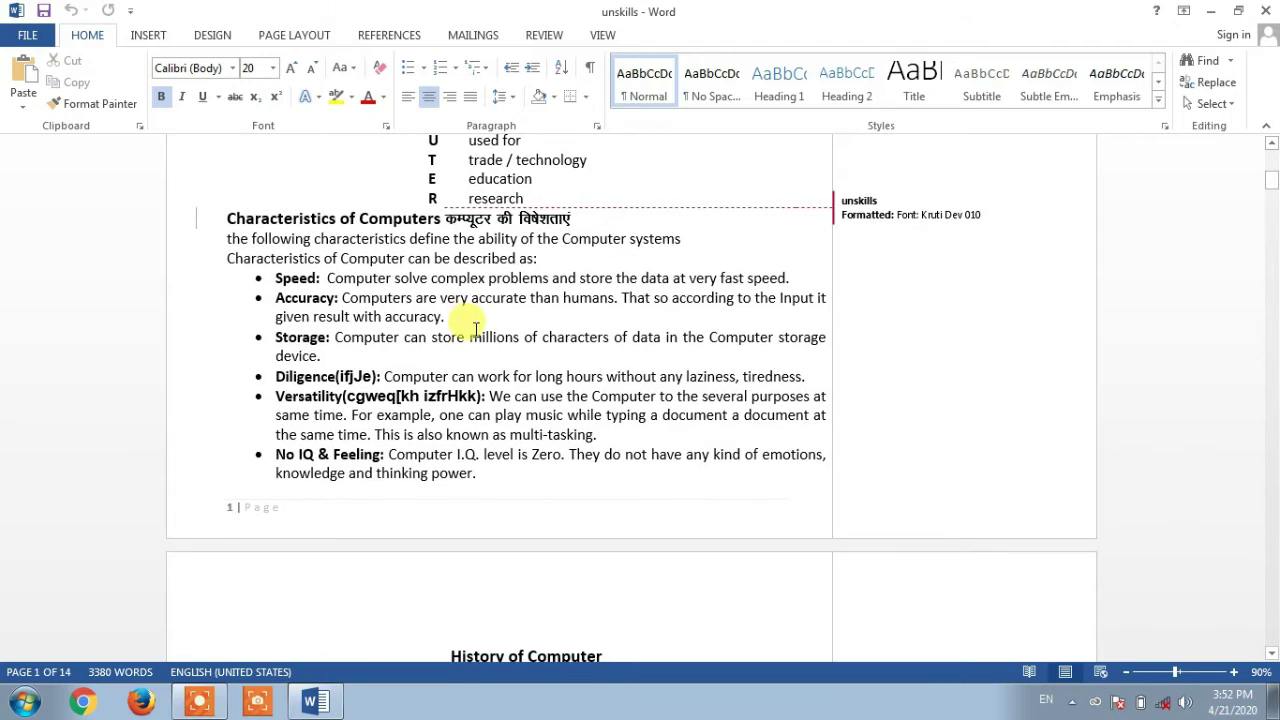
pyautogui.keyDown('ctrl'); pyautogui.scroll(5, 443, 323); pyautogui.keyUp('ctrl')
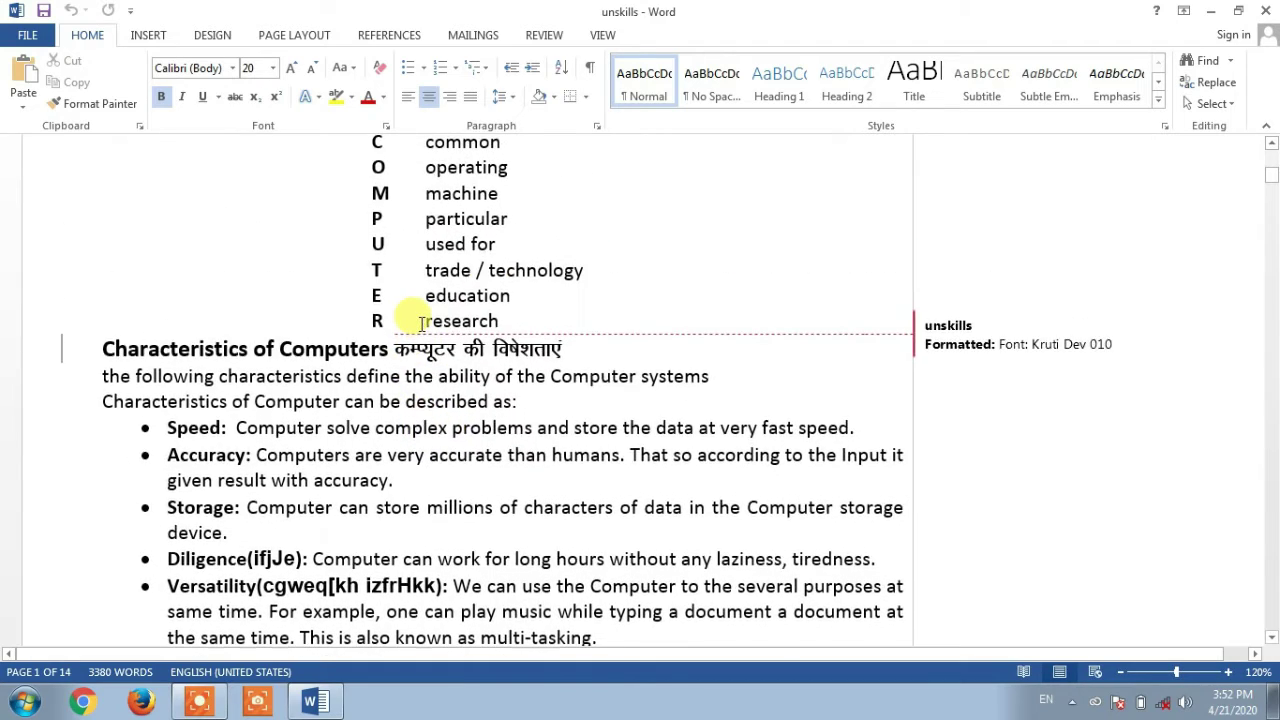
pyautogui.keyDown('ctrl'); pyautogui.scroll(-1, 420, 323); pyautogui.keyUp('ctrl')
pyautogui.scroll(5, 415, 322)
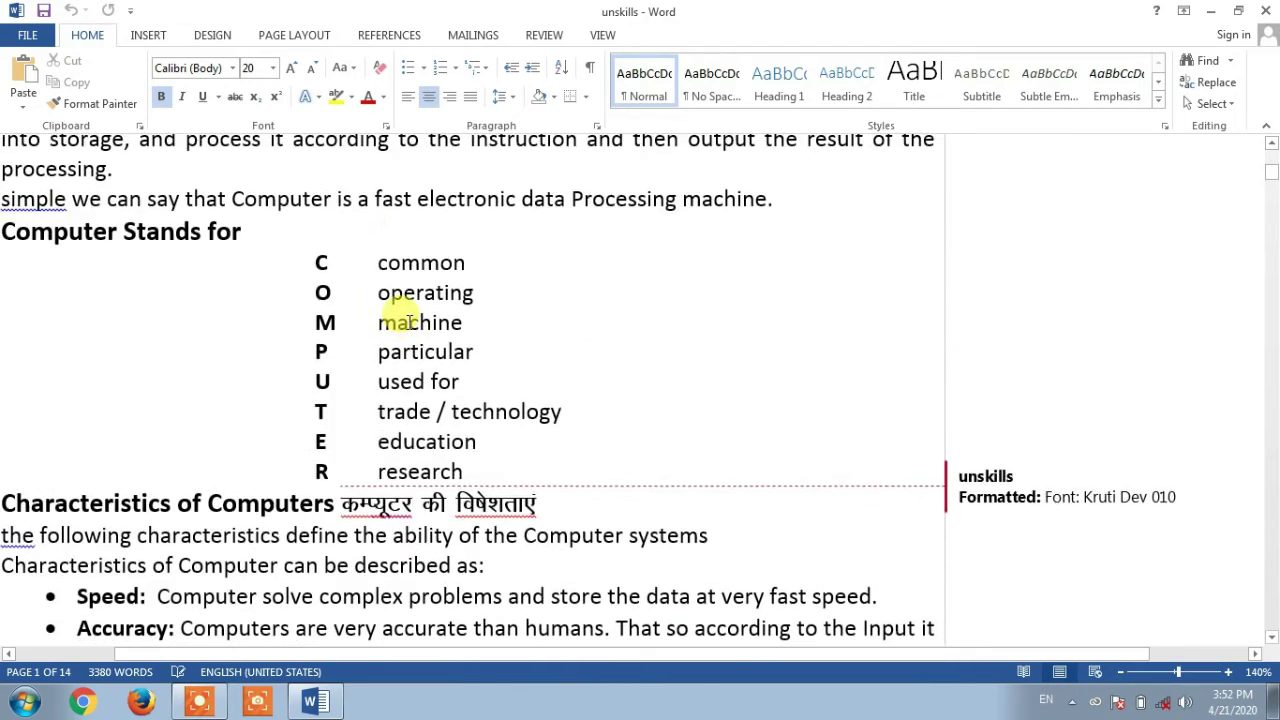
pyautogui.keyDown('ctrl'); pyautogui.scroll(-5, 408, 322); pyautogui.keyUp('ctrl')
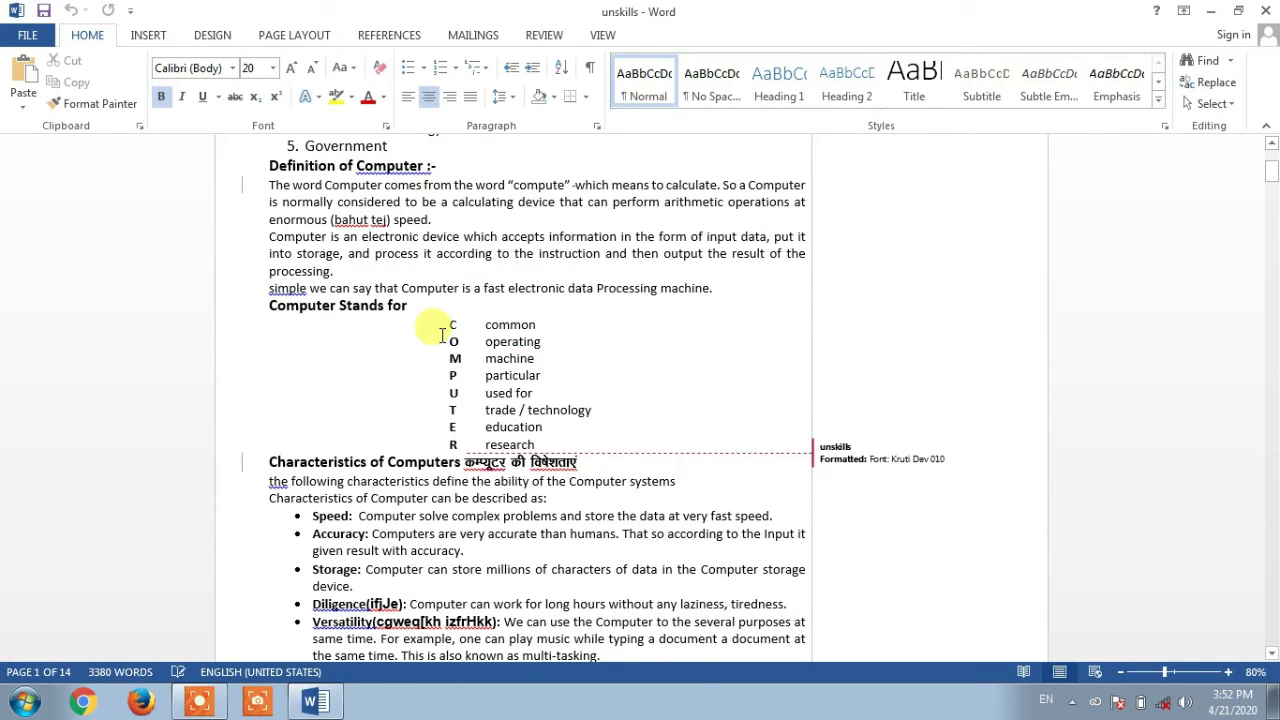
pyautogui.scroll(3, 441, 335)
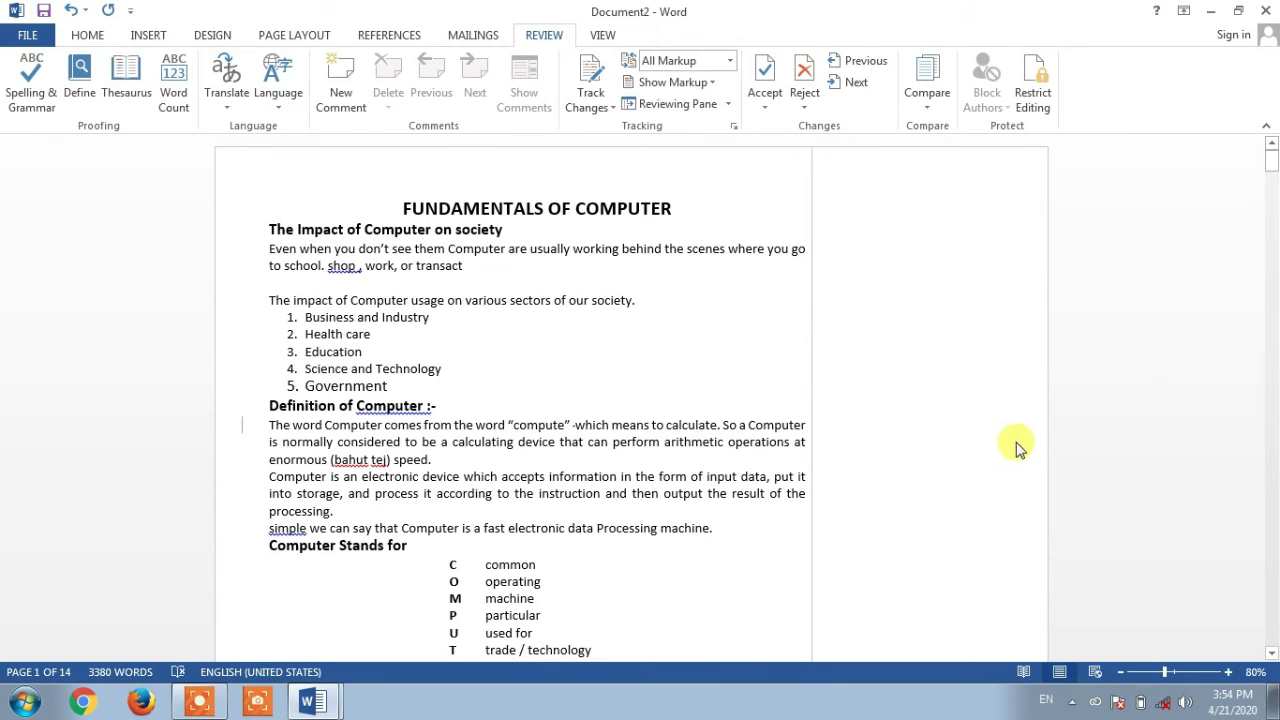
pyautogui.scroll(-4, 886, 509)
pyautogui.scroll(3, 766, 377)
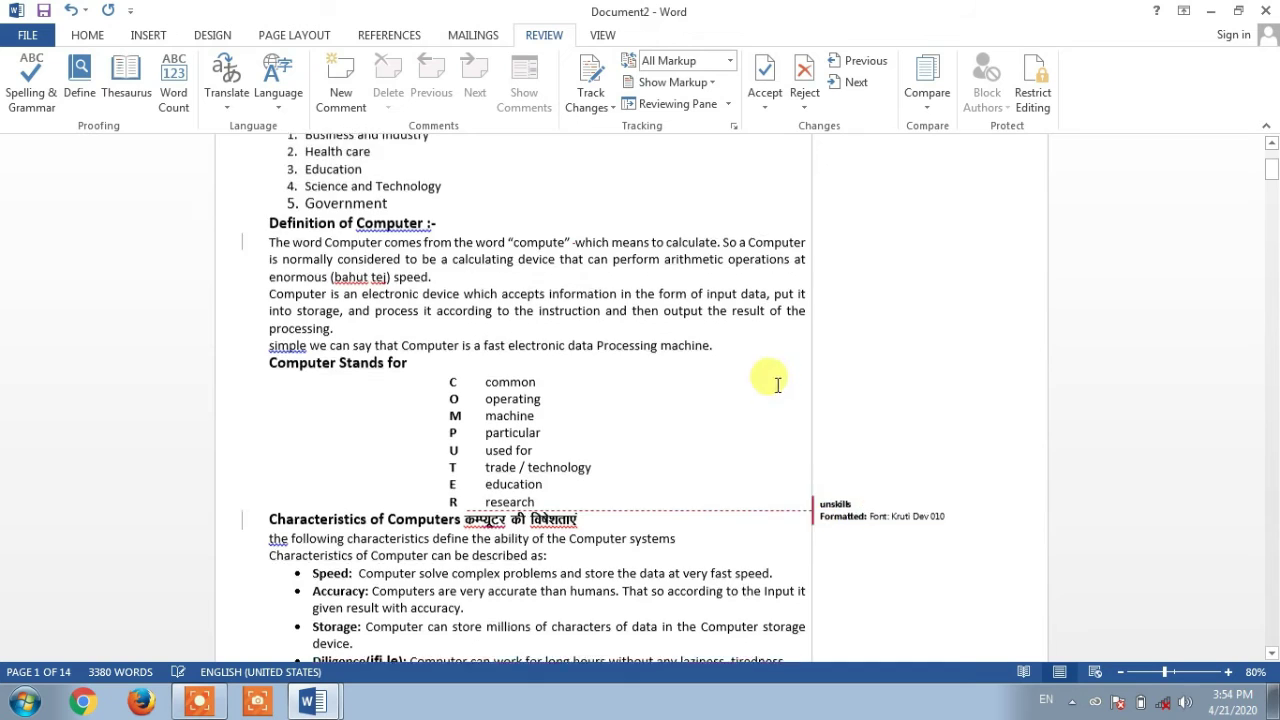
pyautogui.scroll(1, 635, 238)
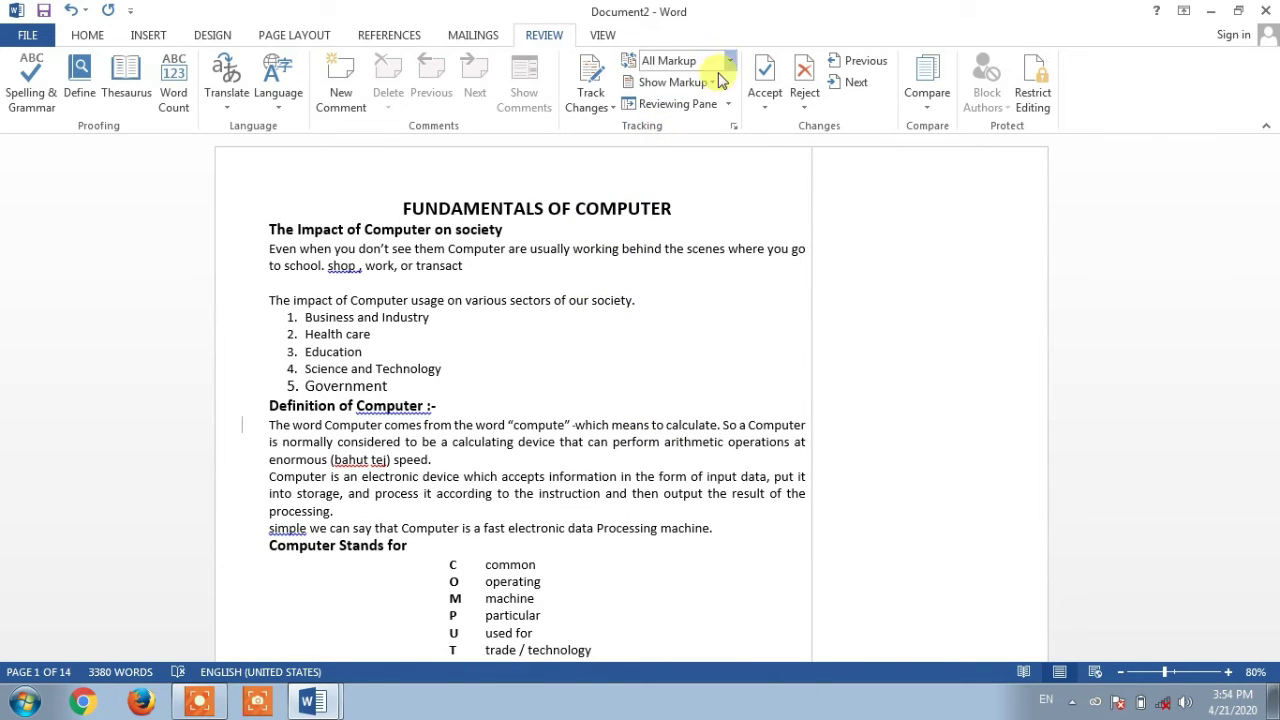
pyautogui.click(694, 123)
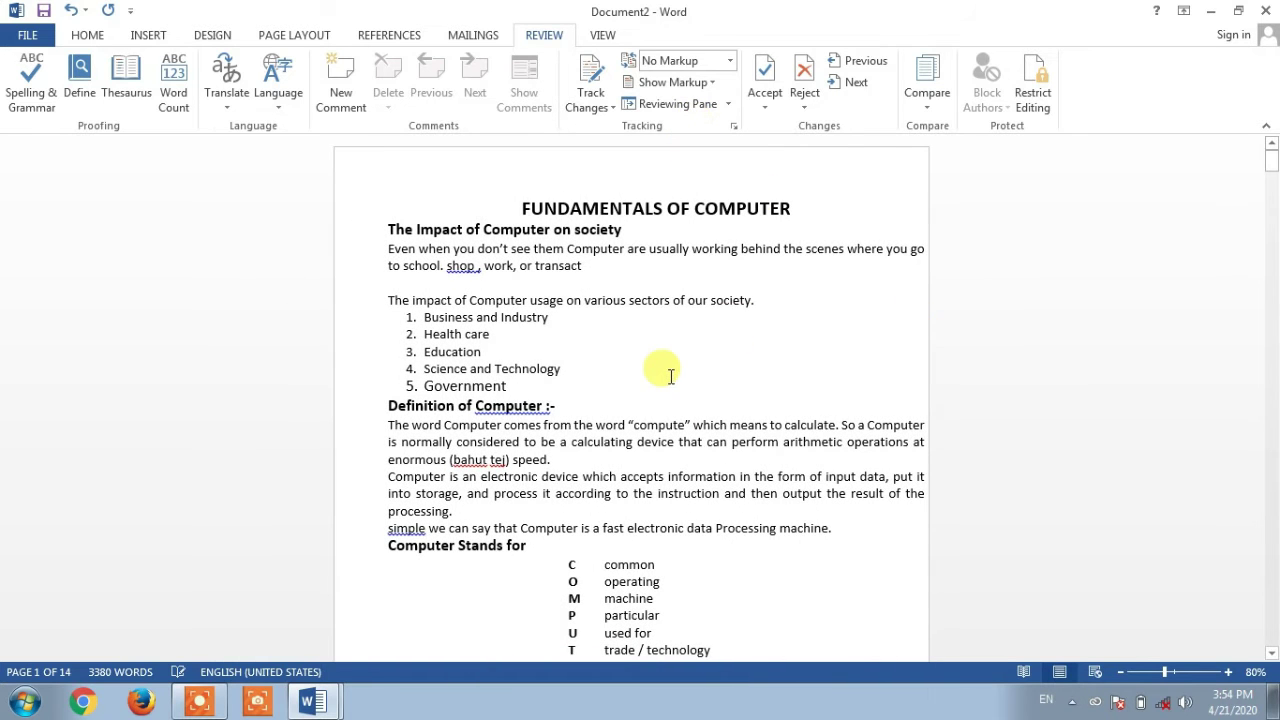
pyautogui.scroll(4, 666, 377)
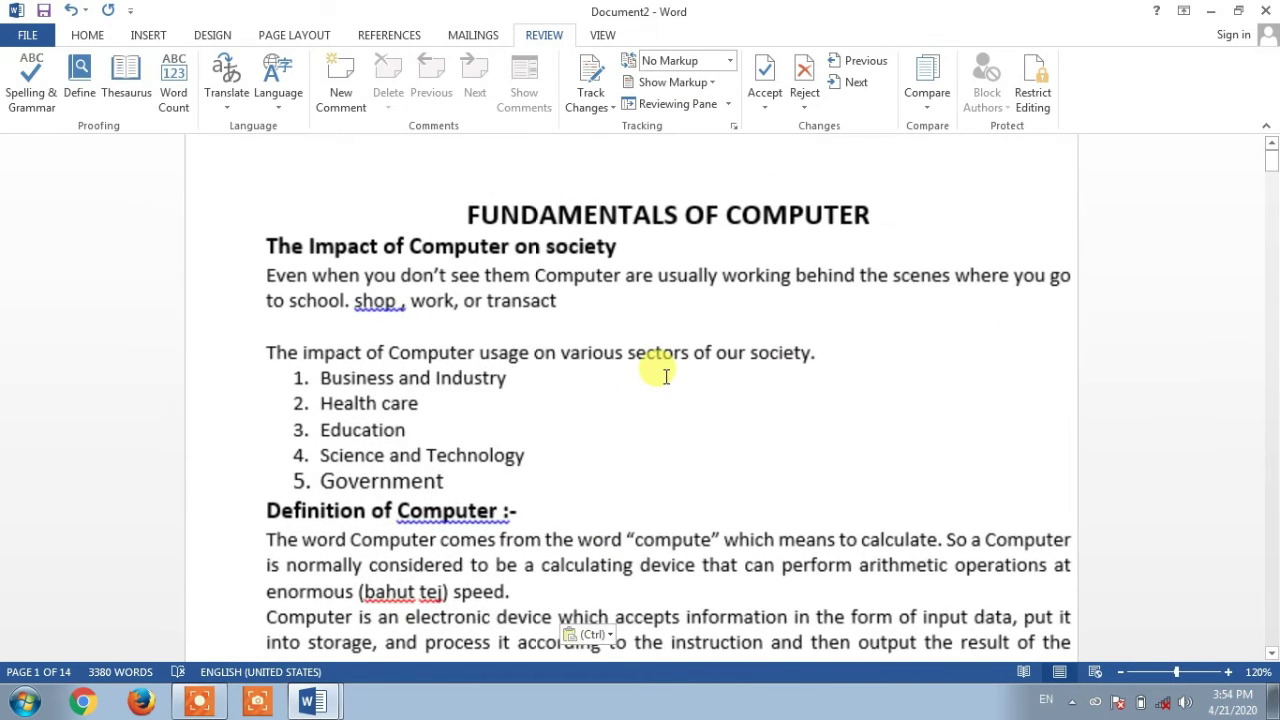
pyautogui.scroll(1, 666, 377)
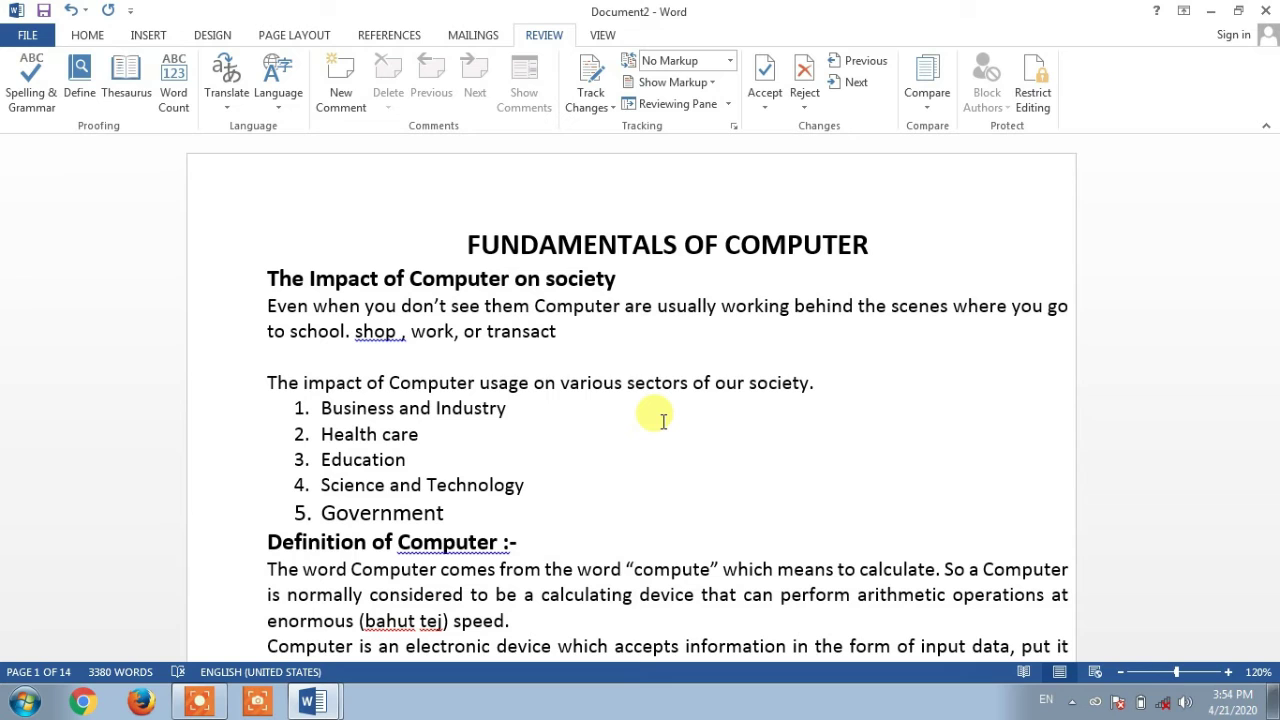
# Step: In Restrict Editing, limit formatting, allow only No changes (Read only), and exempt Everyone
pyautogui.click(1033, 88)
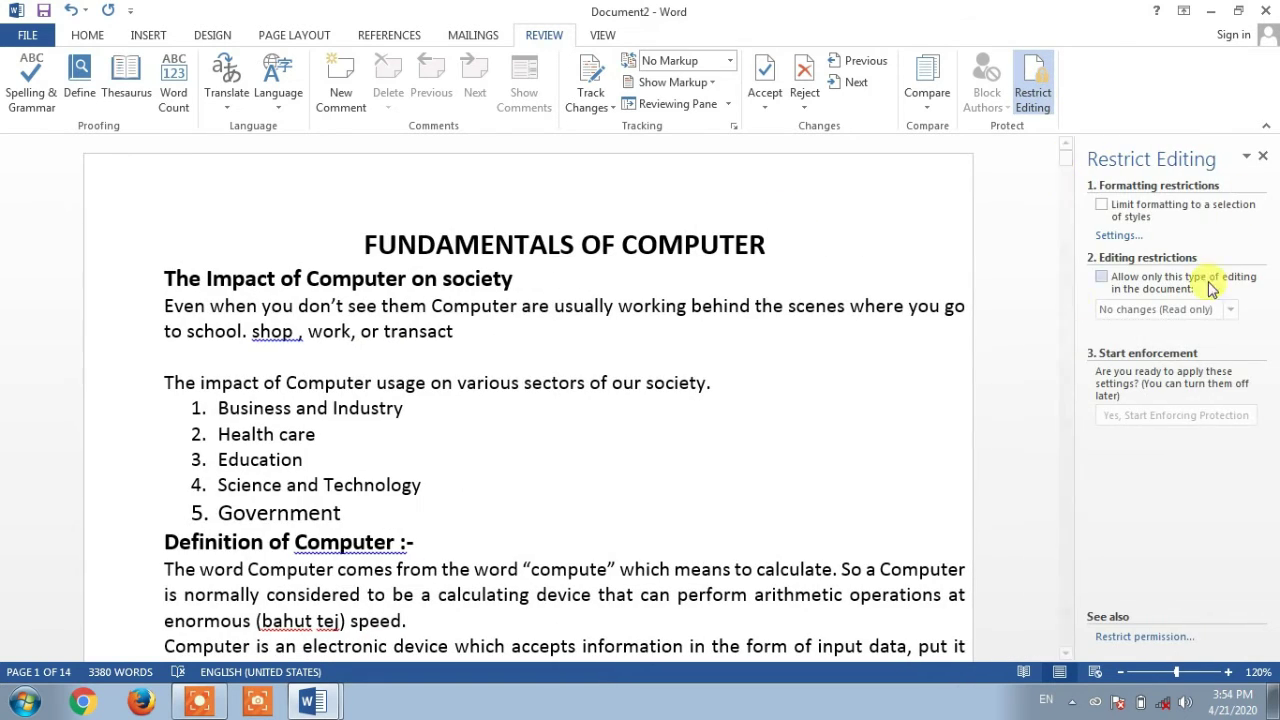
pyautogui.click(1106, 210)
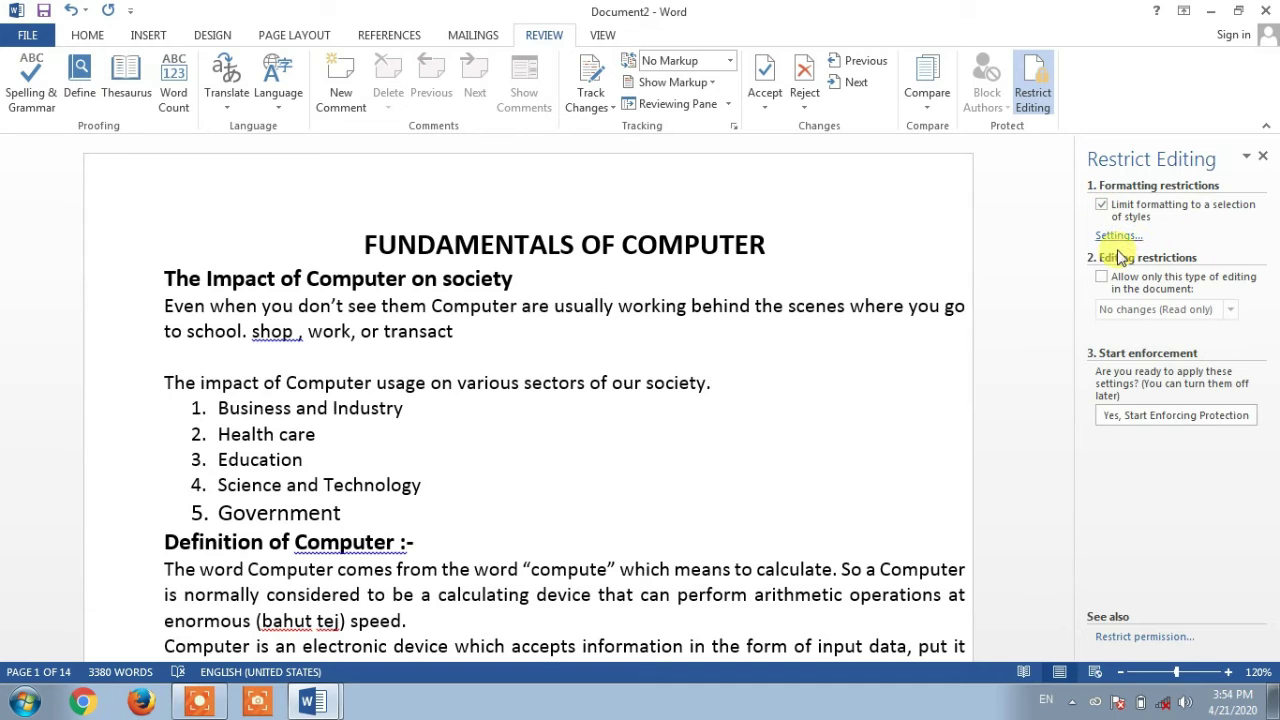
pyautogui.click(1103, 278)
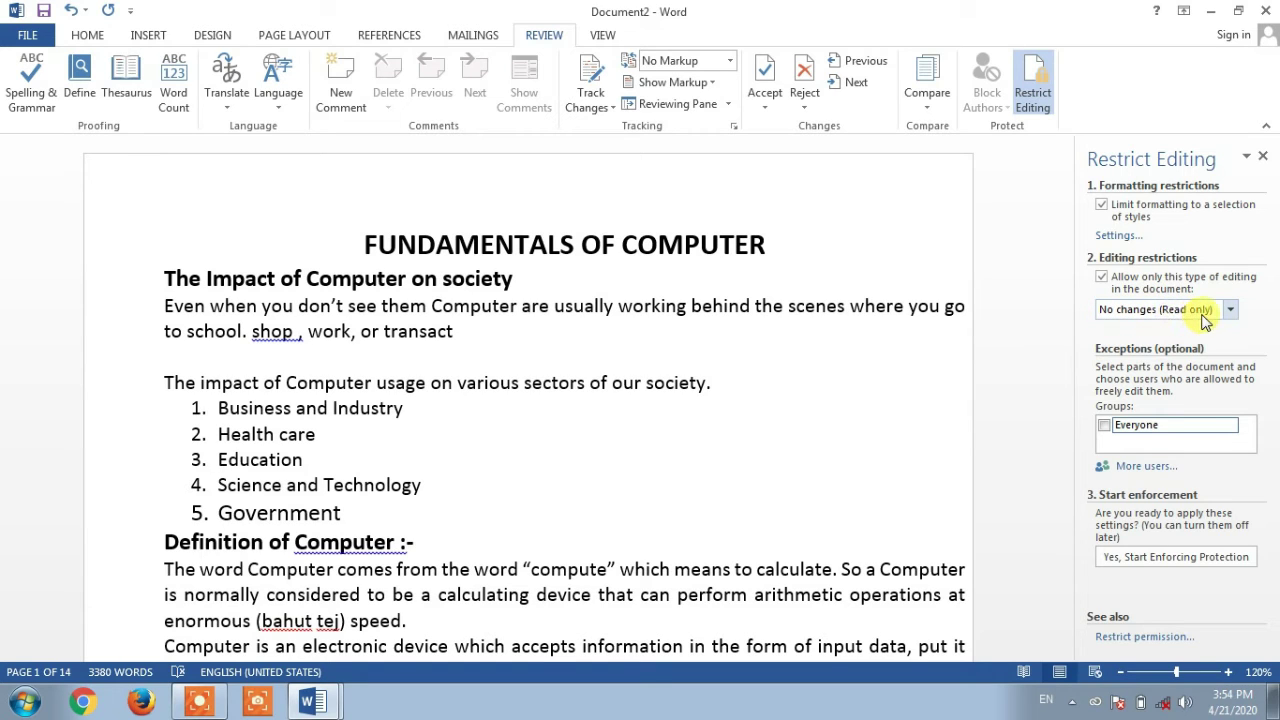
pyautogui.click(1124, 312)
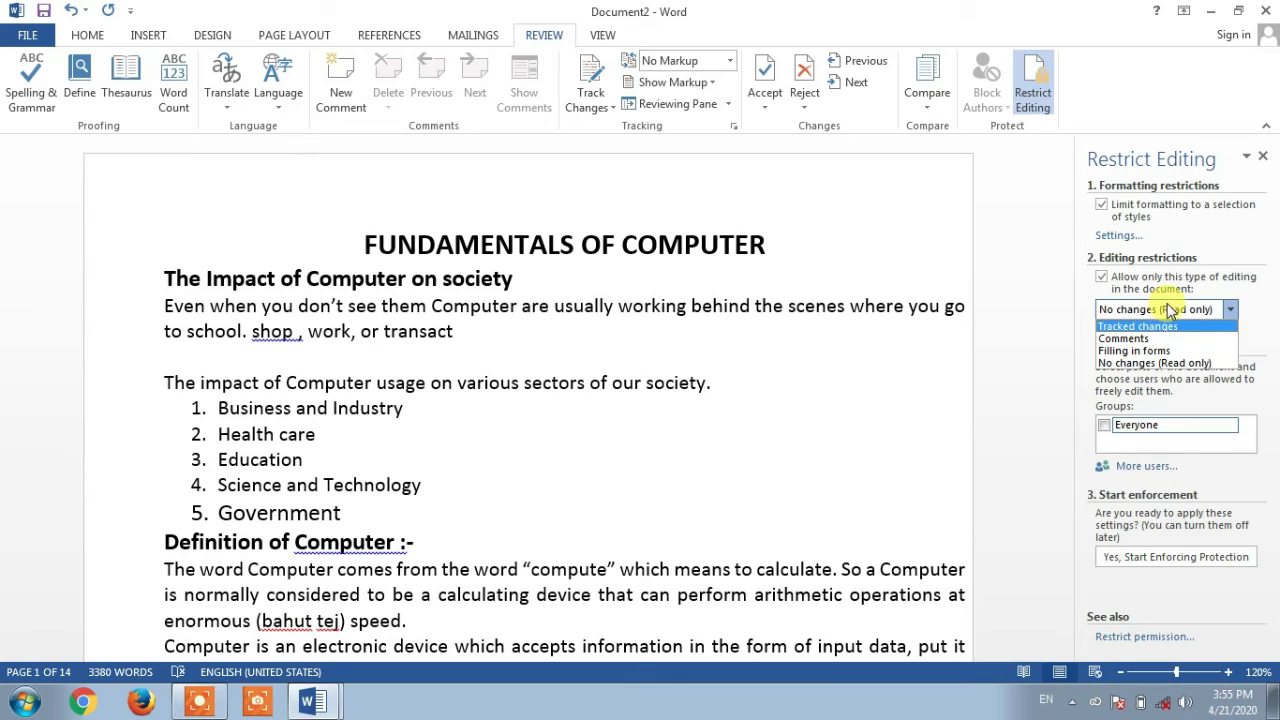
pyautogui.click(1158, 310)
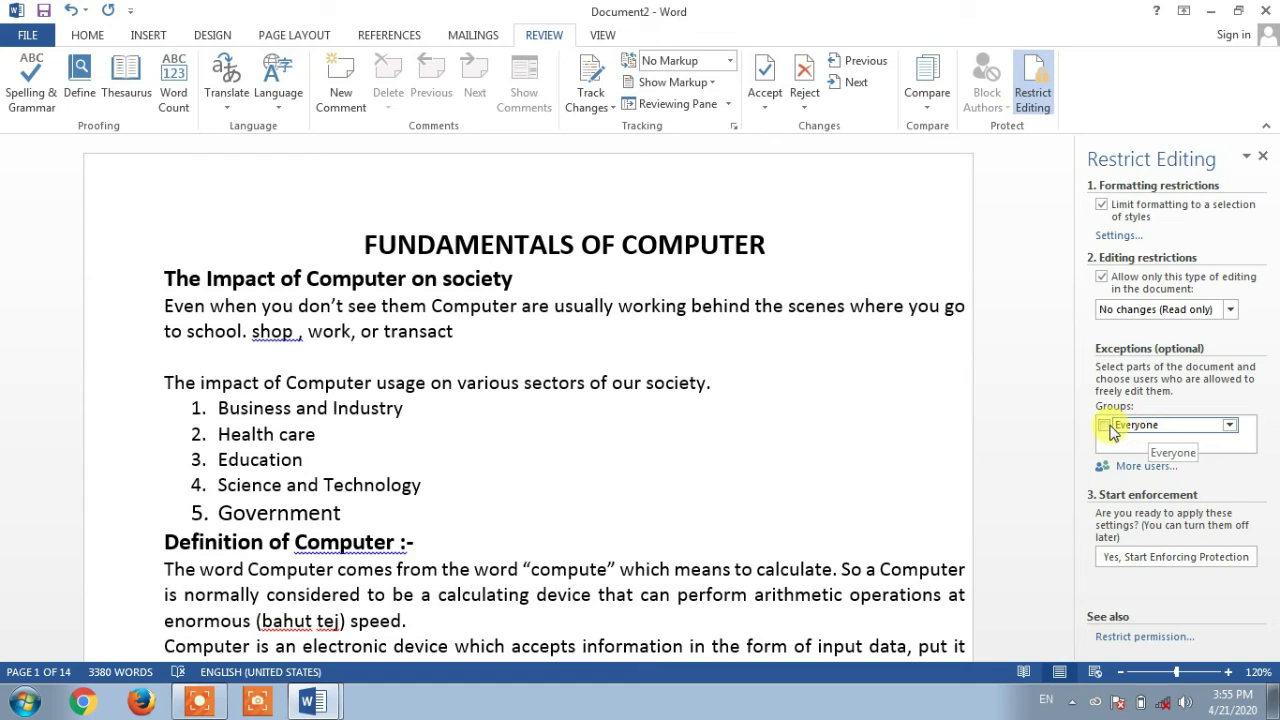
pyautogui.click(1229, 428)
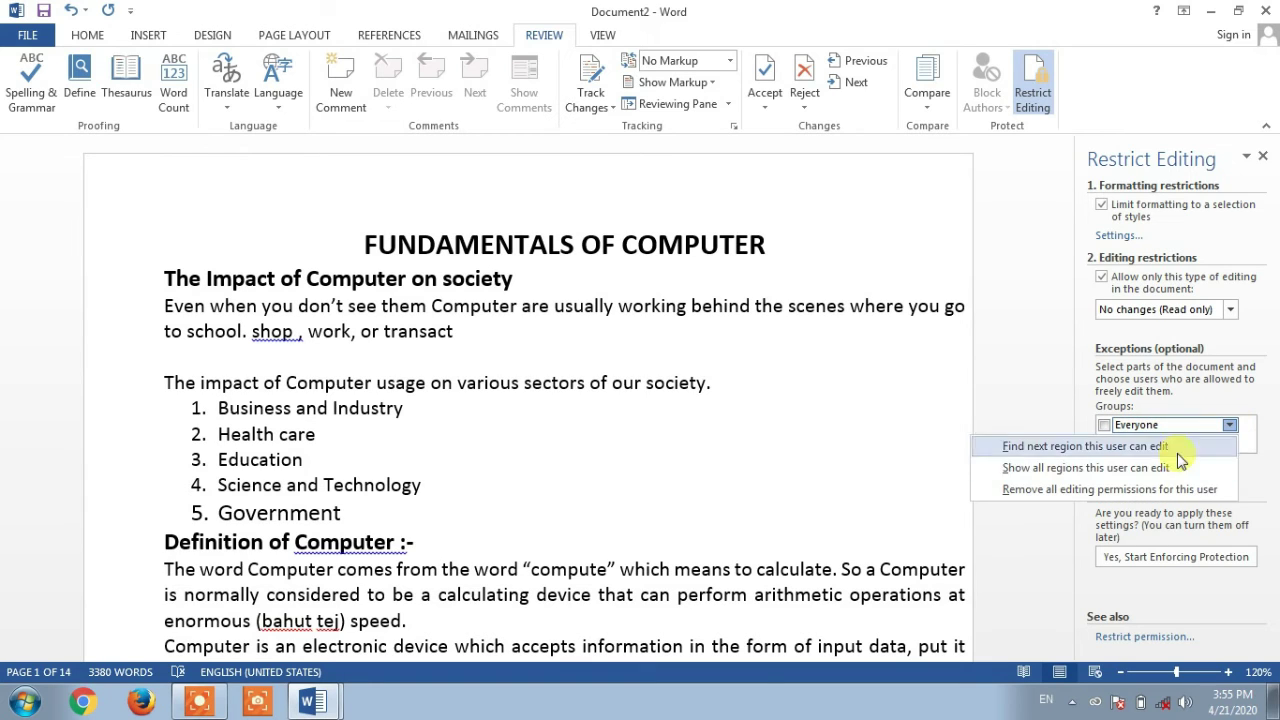
pyautogui.click(1229, 428)
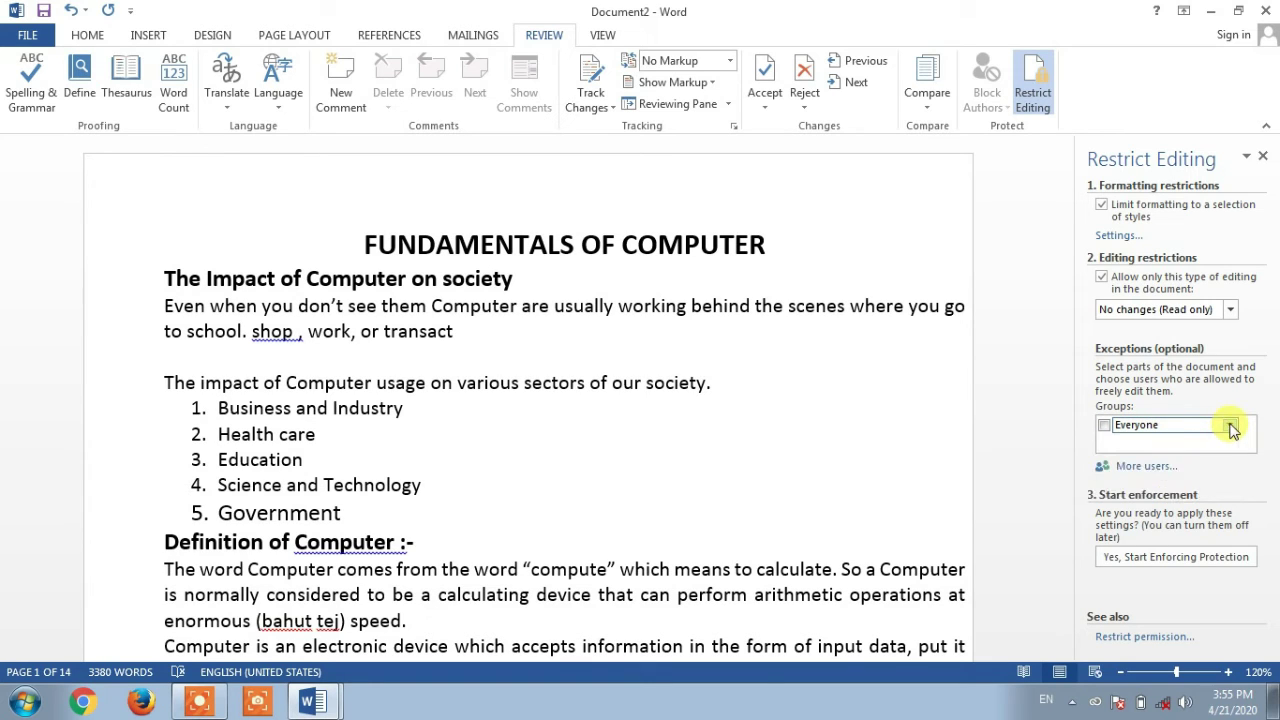
pyautogui.click(1104, 425)
pyautogui.scroll(-1, 1140, 452)
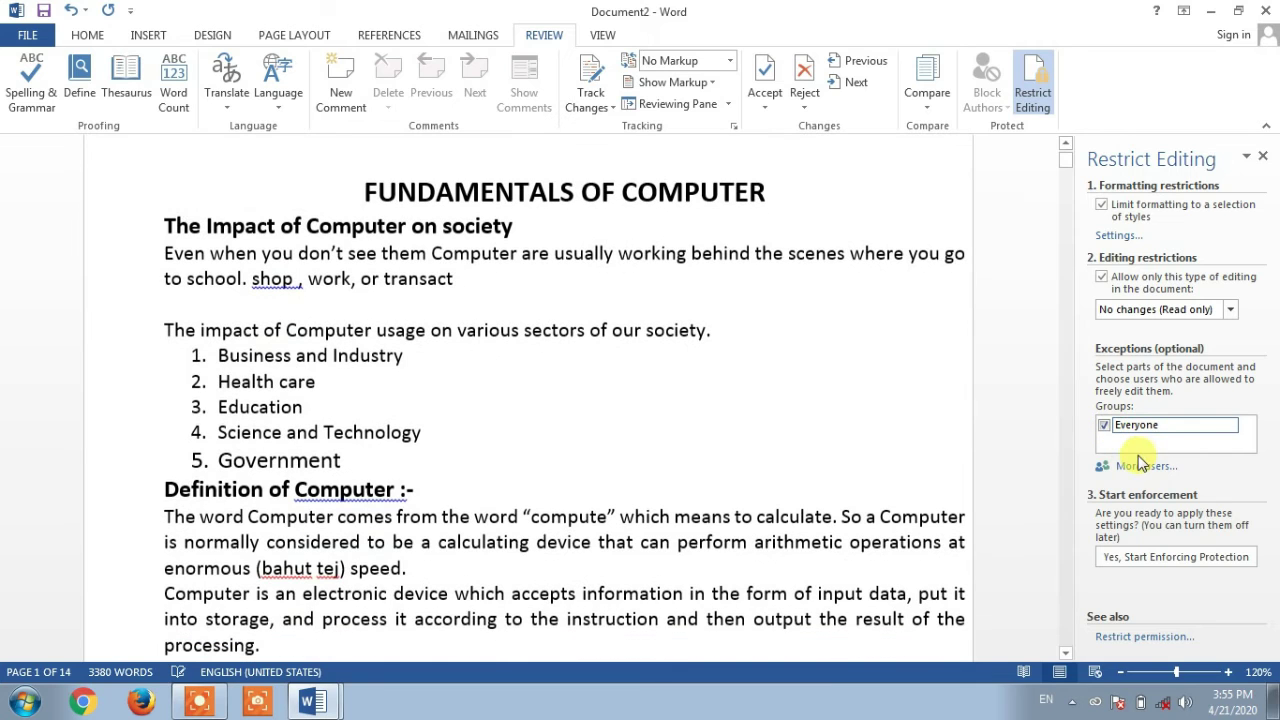
pyautogui.scroll(-1, 1175, 615)
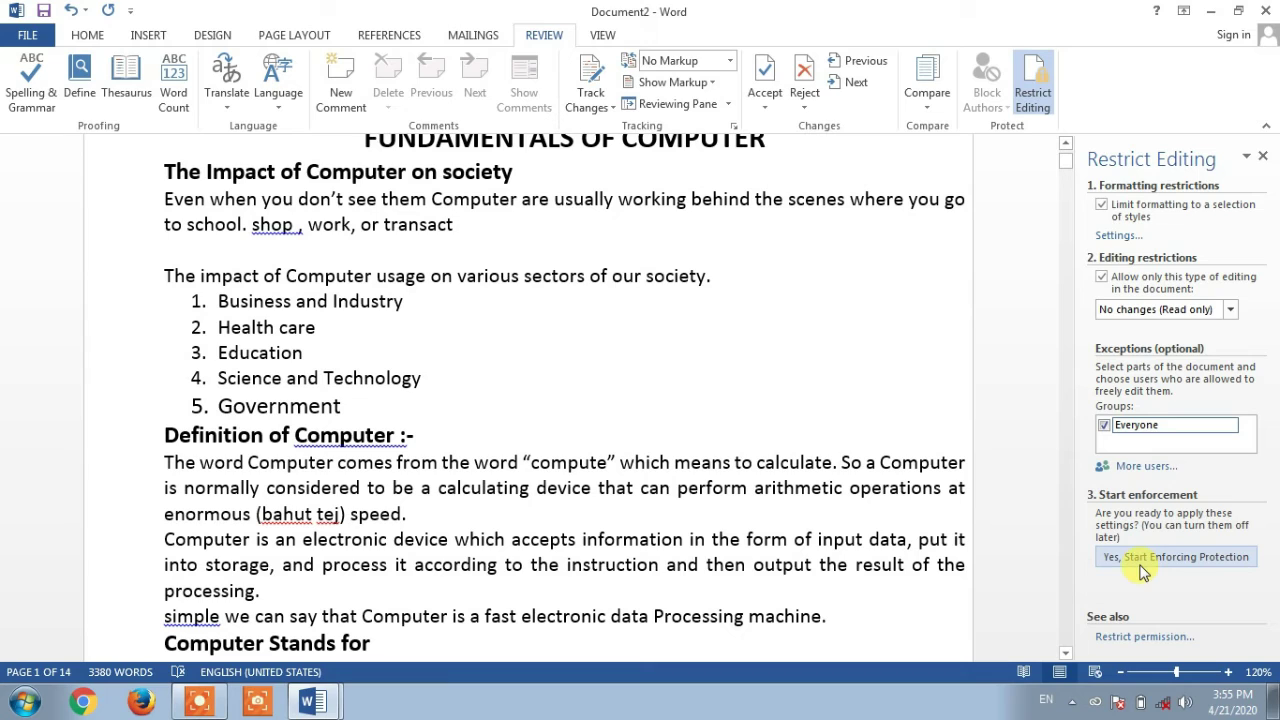
# Step: Start enforcing protection with a password, entered and confirmed in the dialog
pyautogui.click(1204, 567)
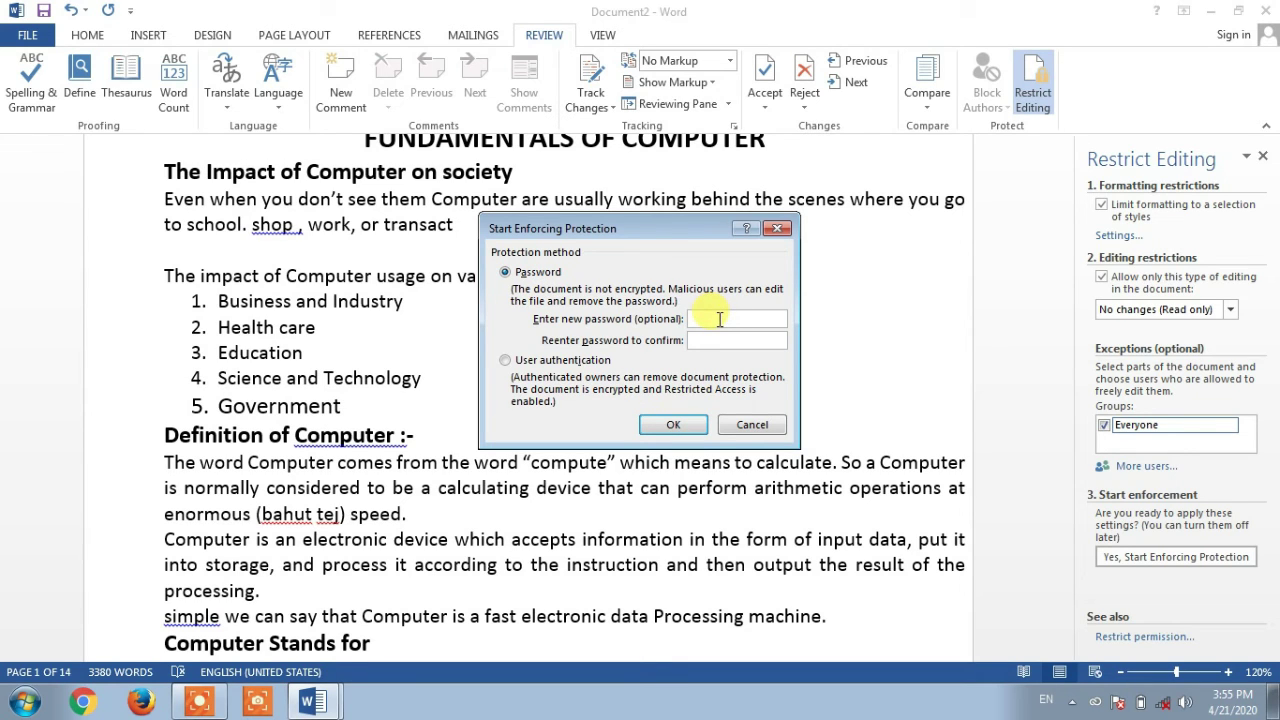
pyautogui.write('•')
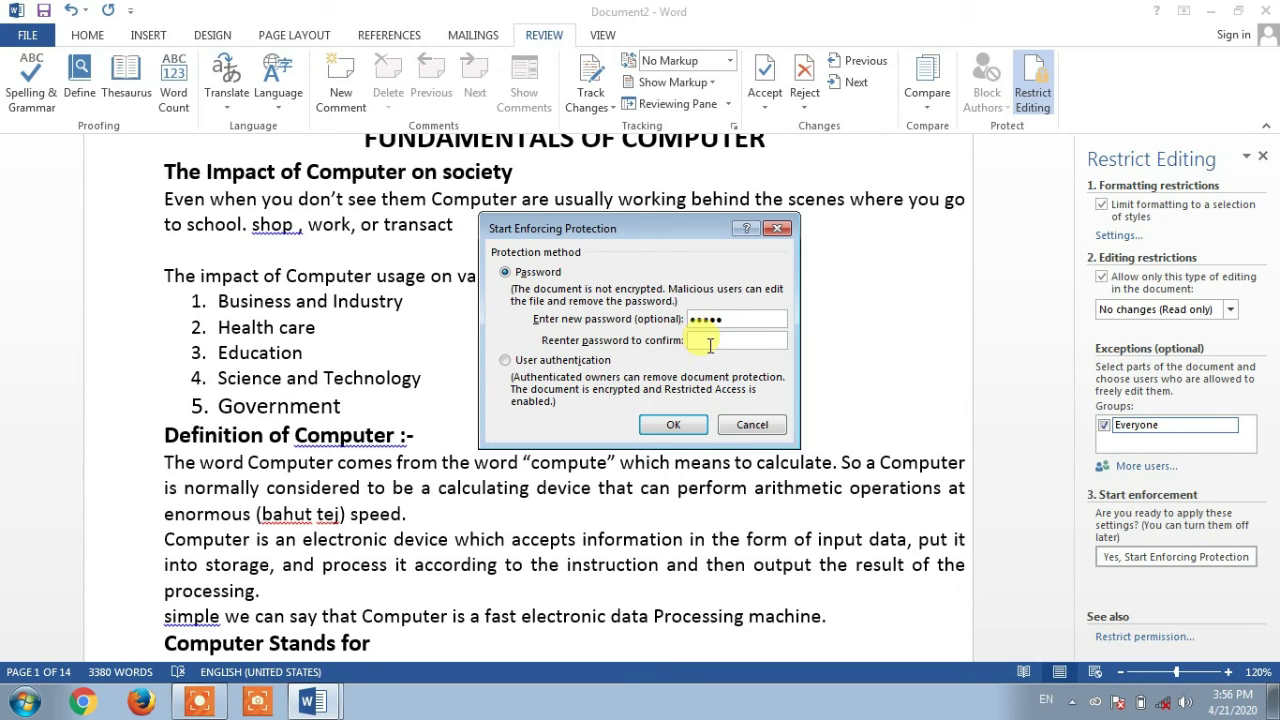
pyautogui.write('•••')
pyautogui.click(672, 425)
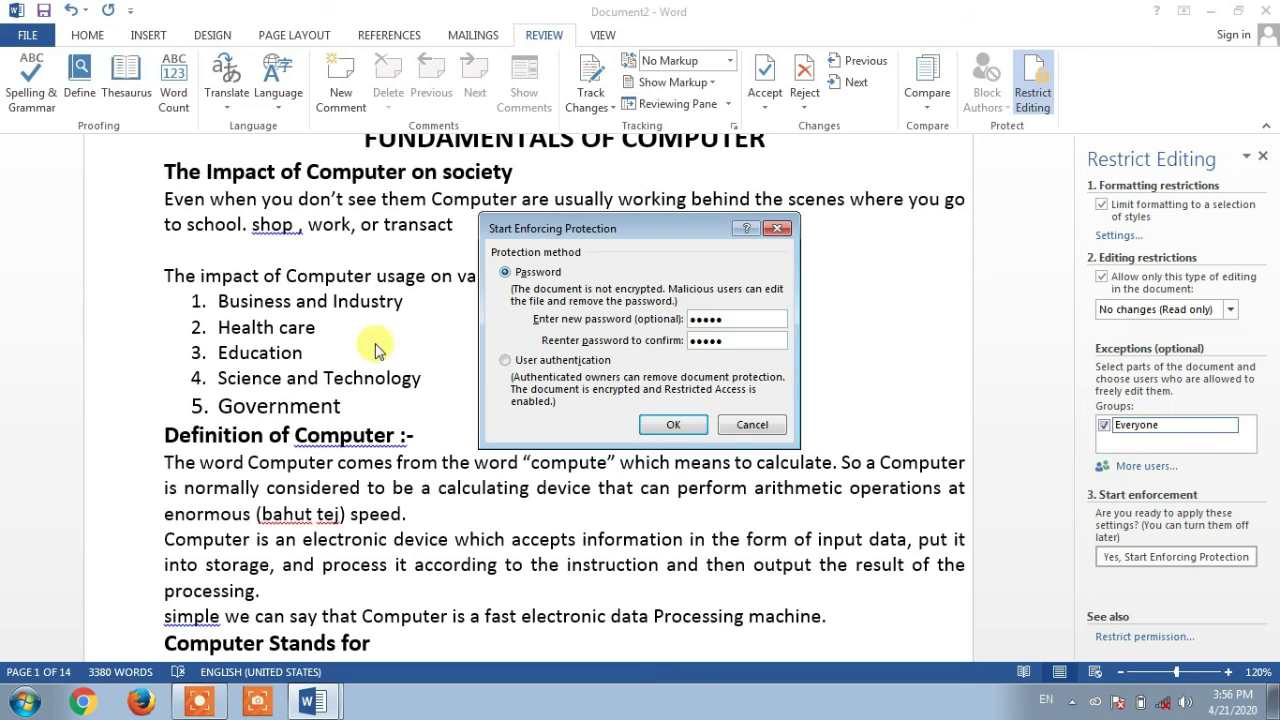
pyautogui.click(674, 424)
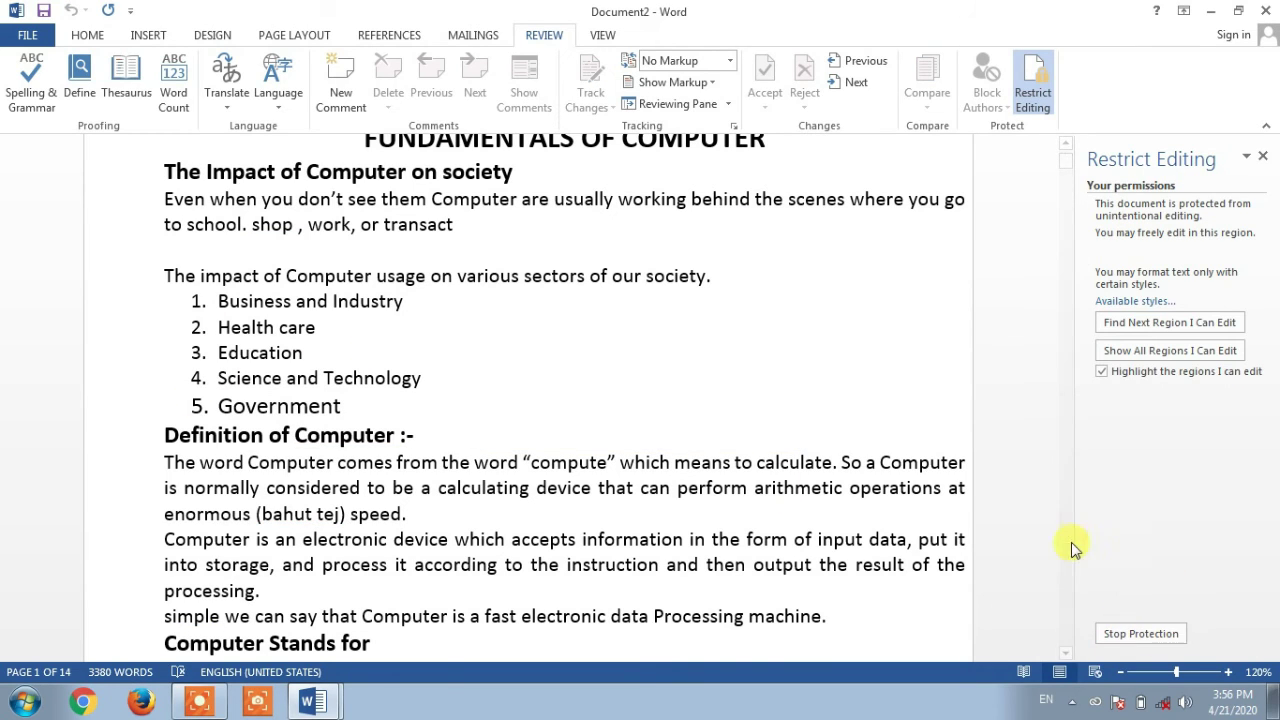
# Step: Try deleting selected text to confirm it is locked, then view the File Info restrictions
pyautogui.moveTo(673, 462); pyautogui.dragTo(455, 445)
pyautogui.press('Delete')
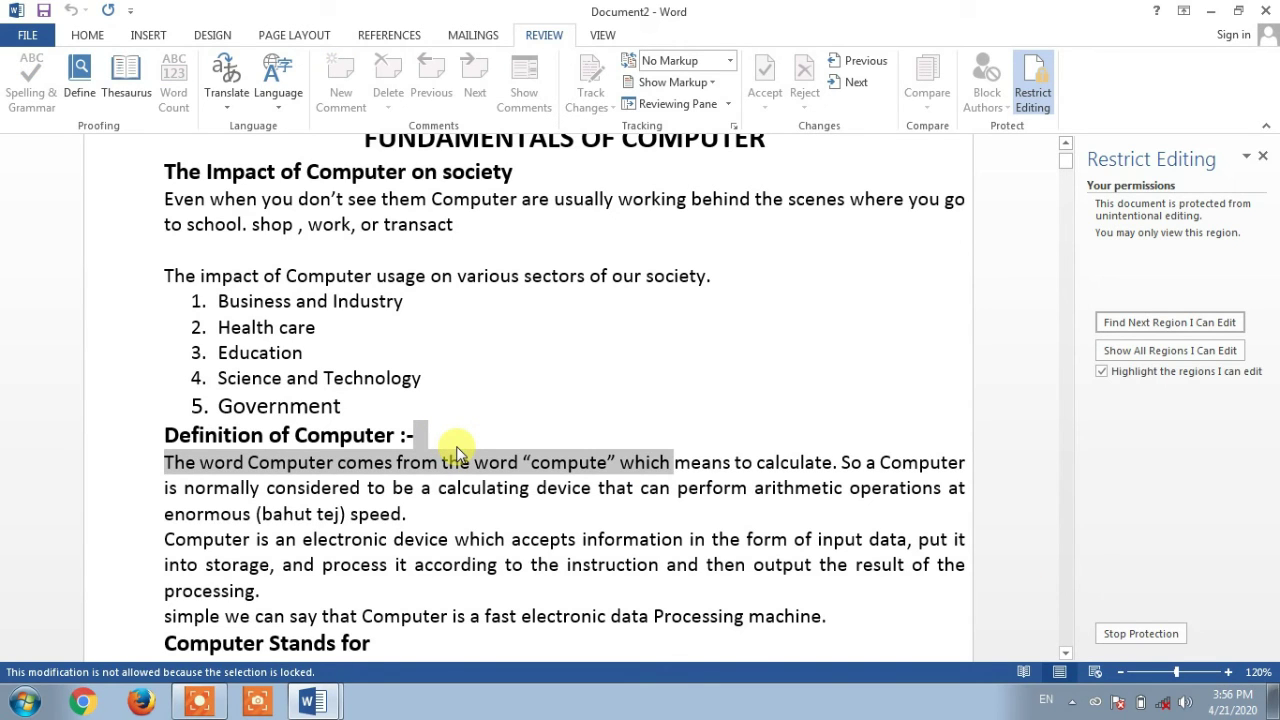
pyautogui.click(486, 487)
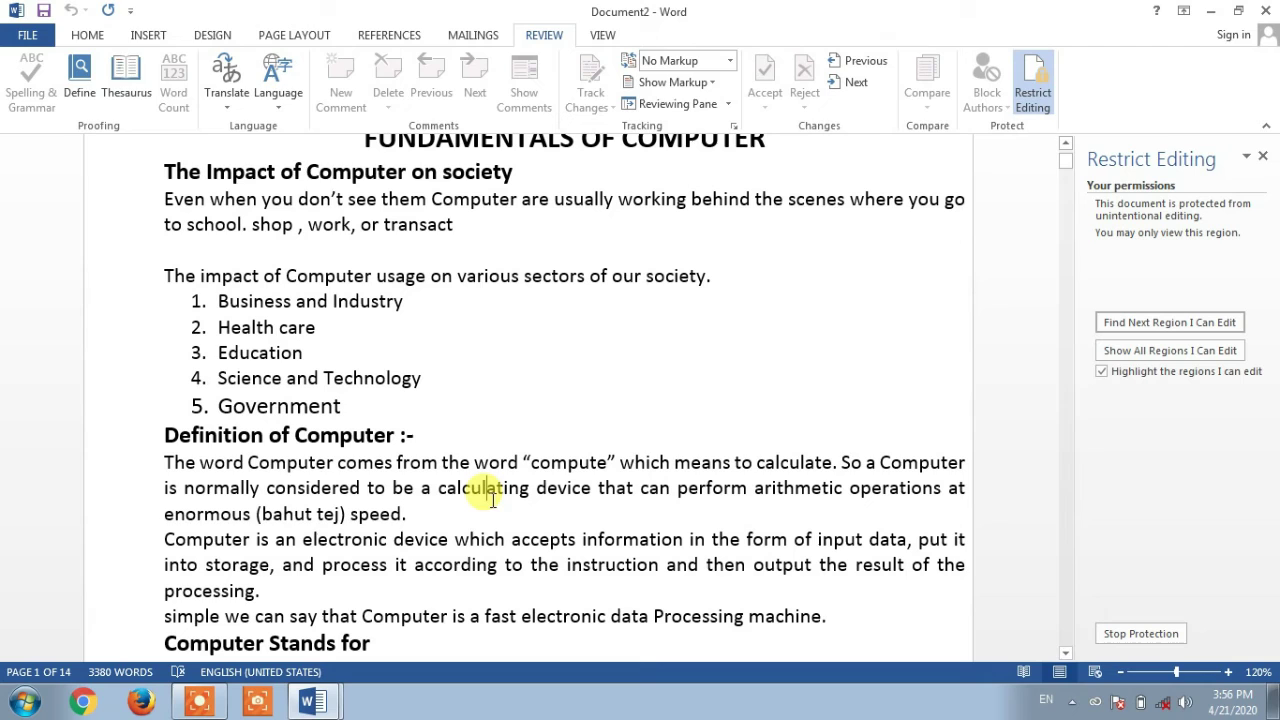
pyautogui.click(98, 42)
pyautogui.moveTo(530, 540); pyautogui.dragTo(218, 378)
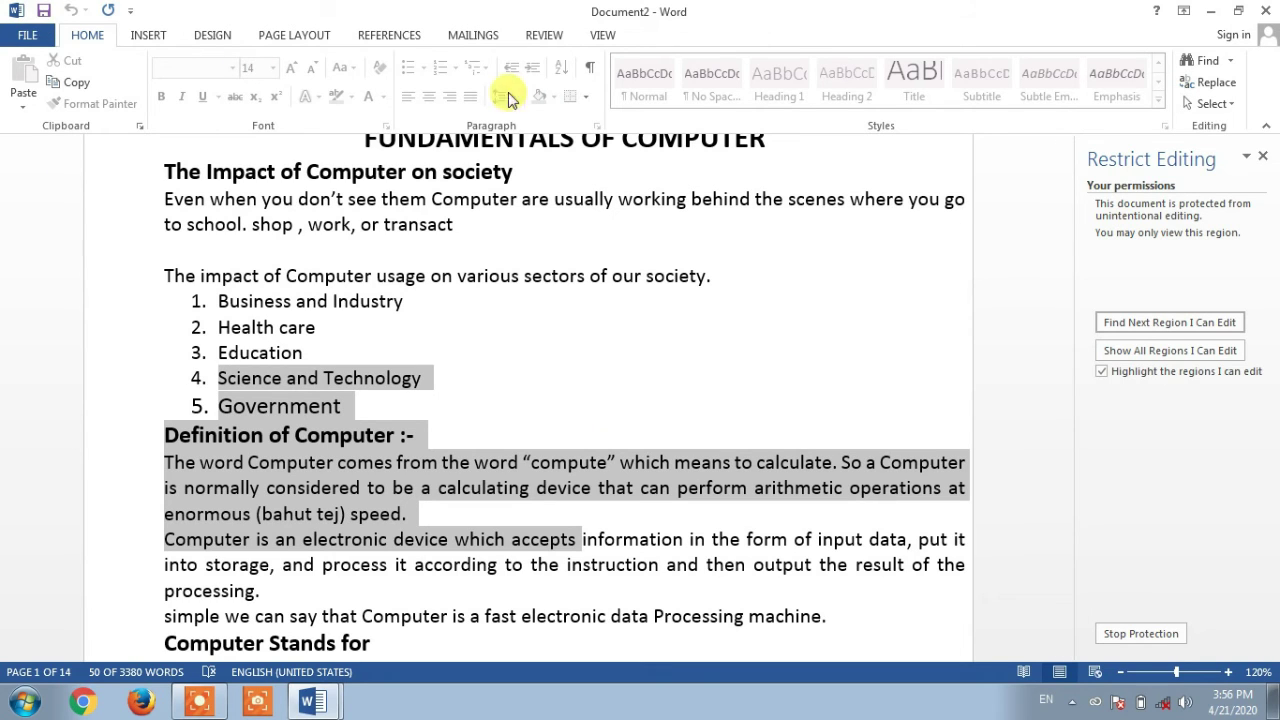
pyautogui.click(27, 35)
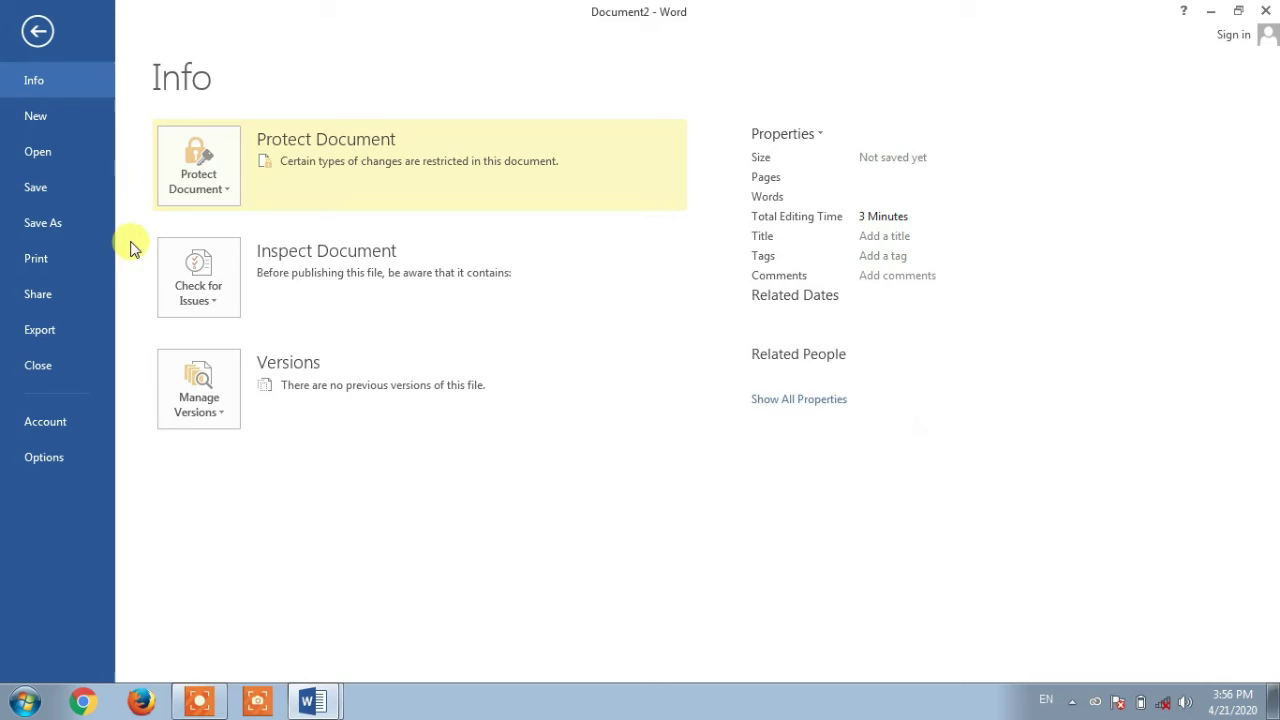
# Step: Save the protected document as 'pradeep' in the Documents library
pyautogui.click(50, 224)
pyautogui.click(482, 366)
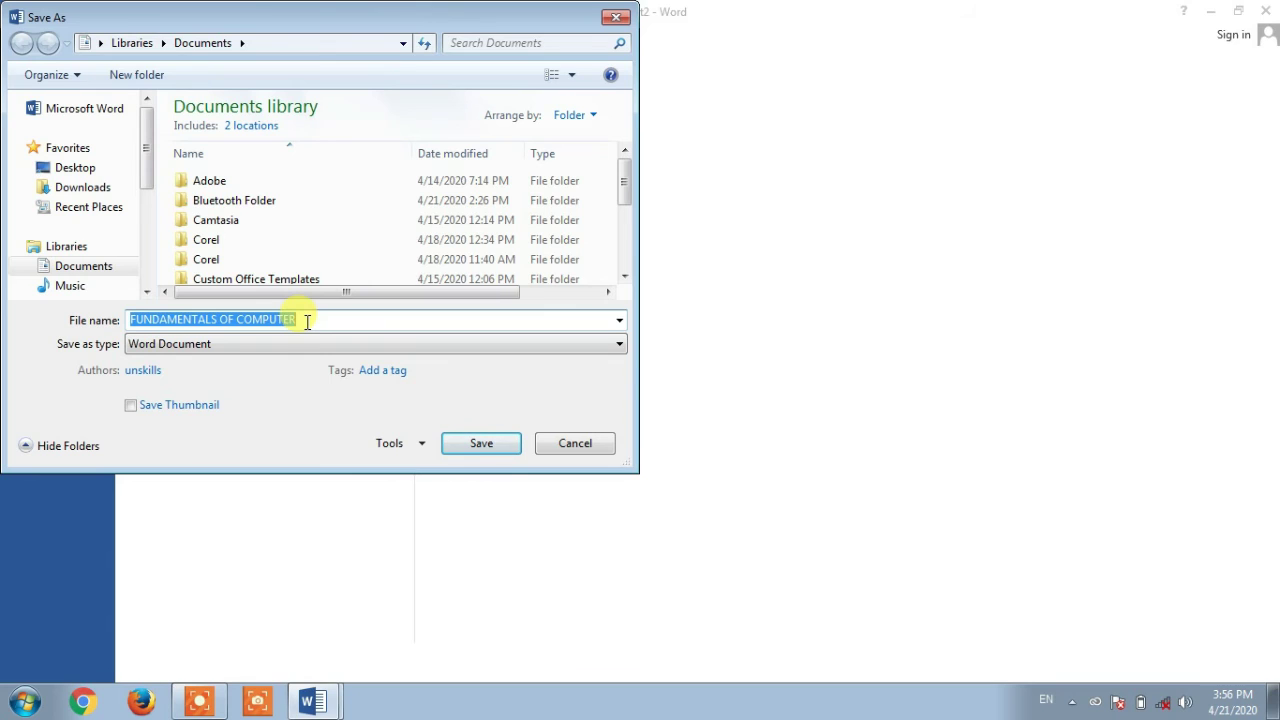
pyautogui.write('pradeep')
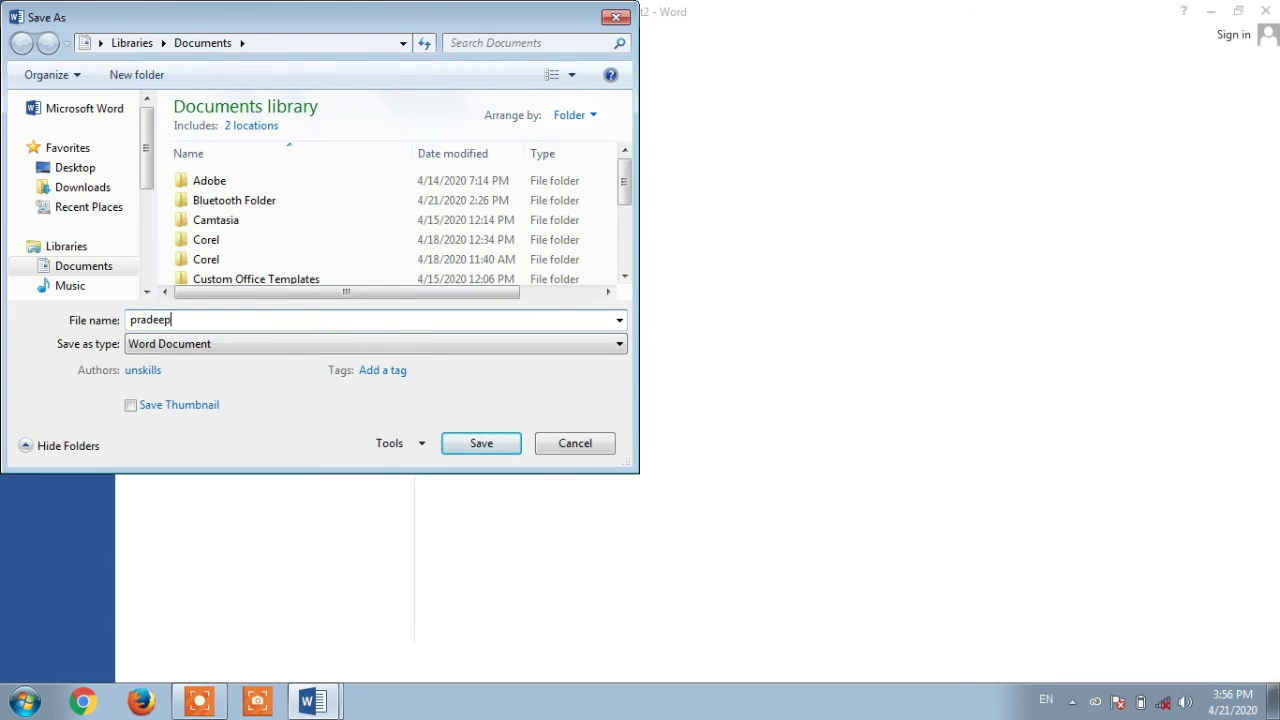
pyautogui.click(485, 446)
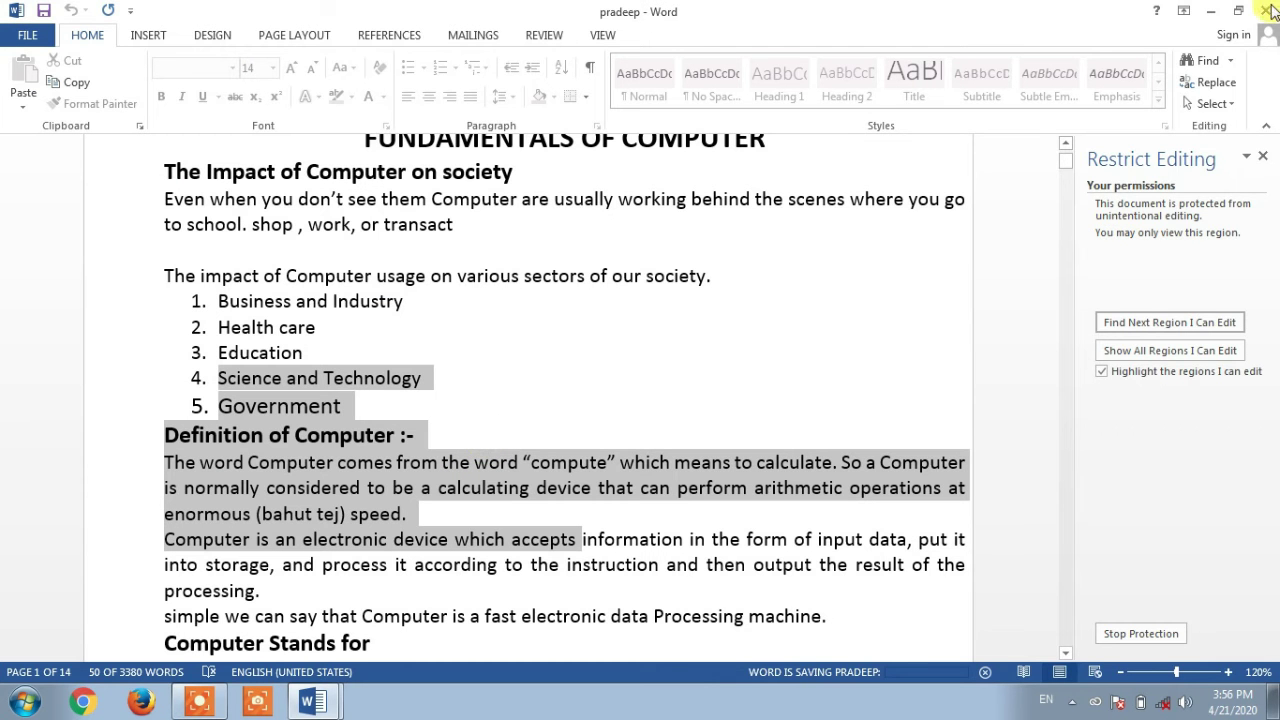
# Step: Close both Word windows, discarding the other document's changes and the copied item
pyautogui.click(1268, 10)
pyautogui.click(1268, 10)
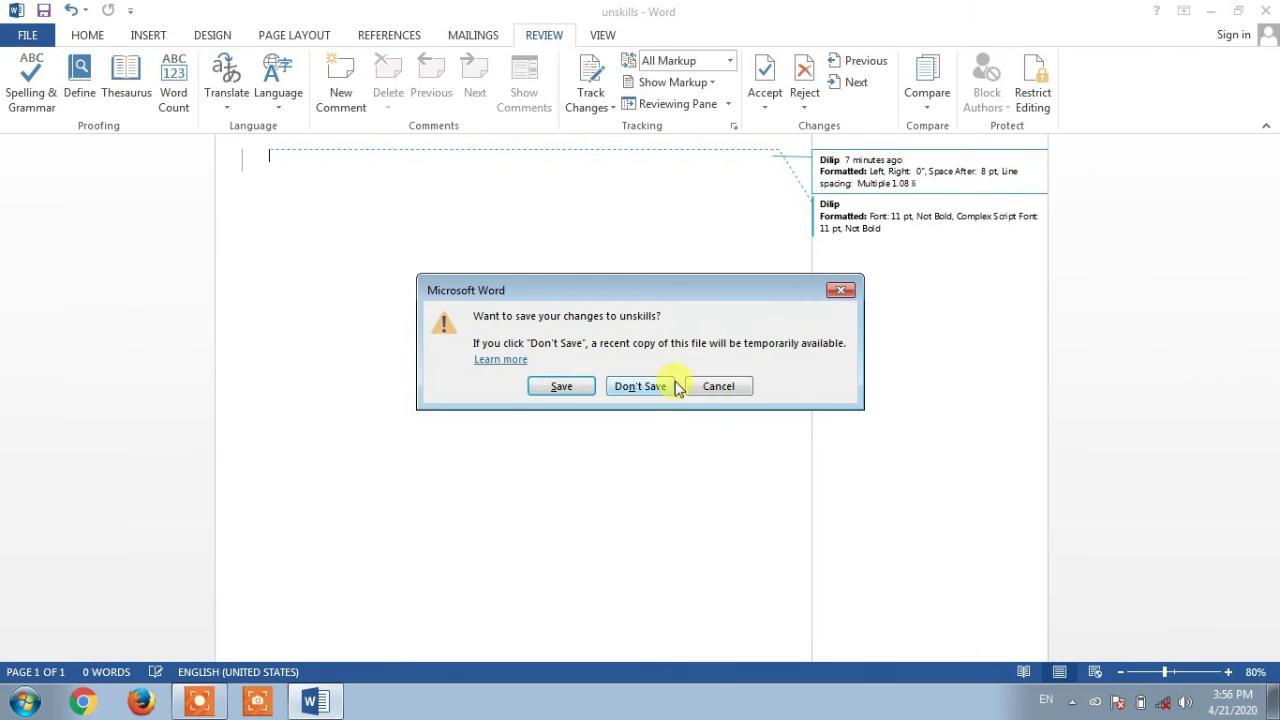
pyautogui.click(640, 386)
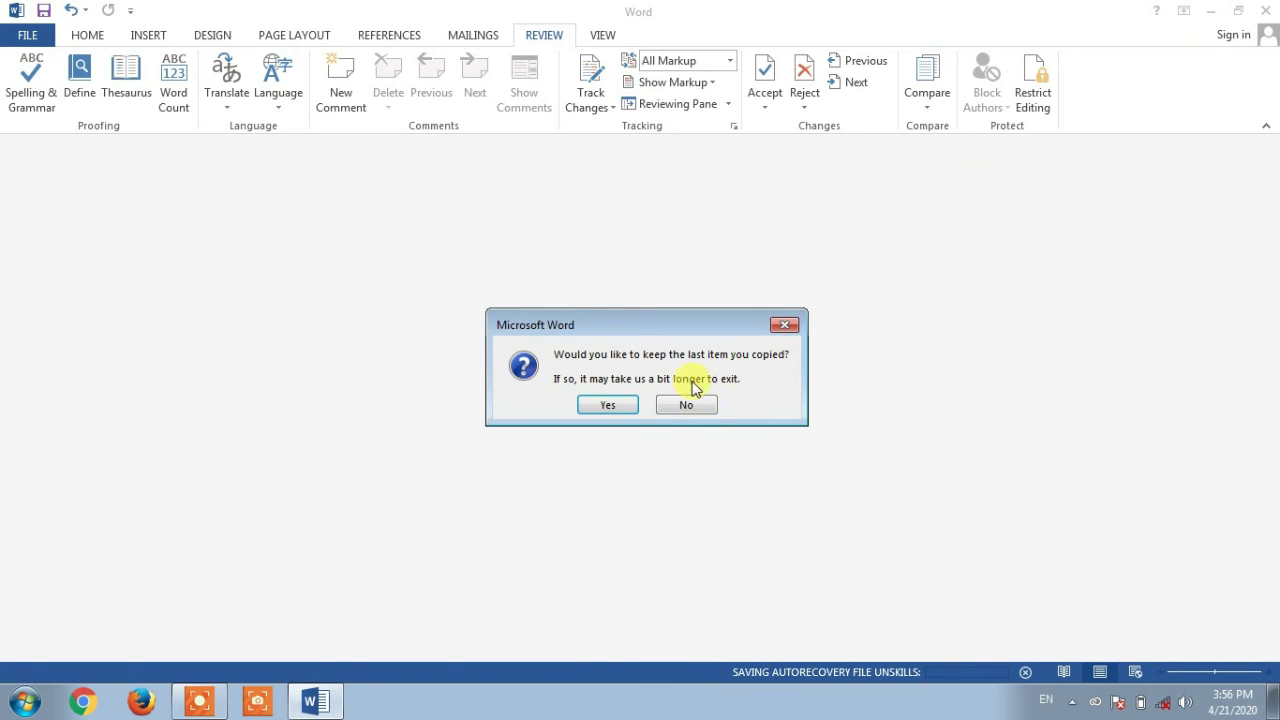
pyautogui.click(673, 406)
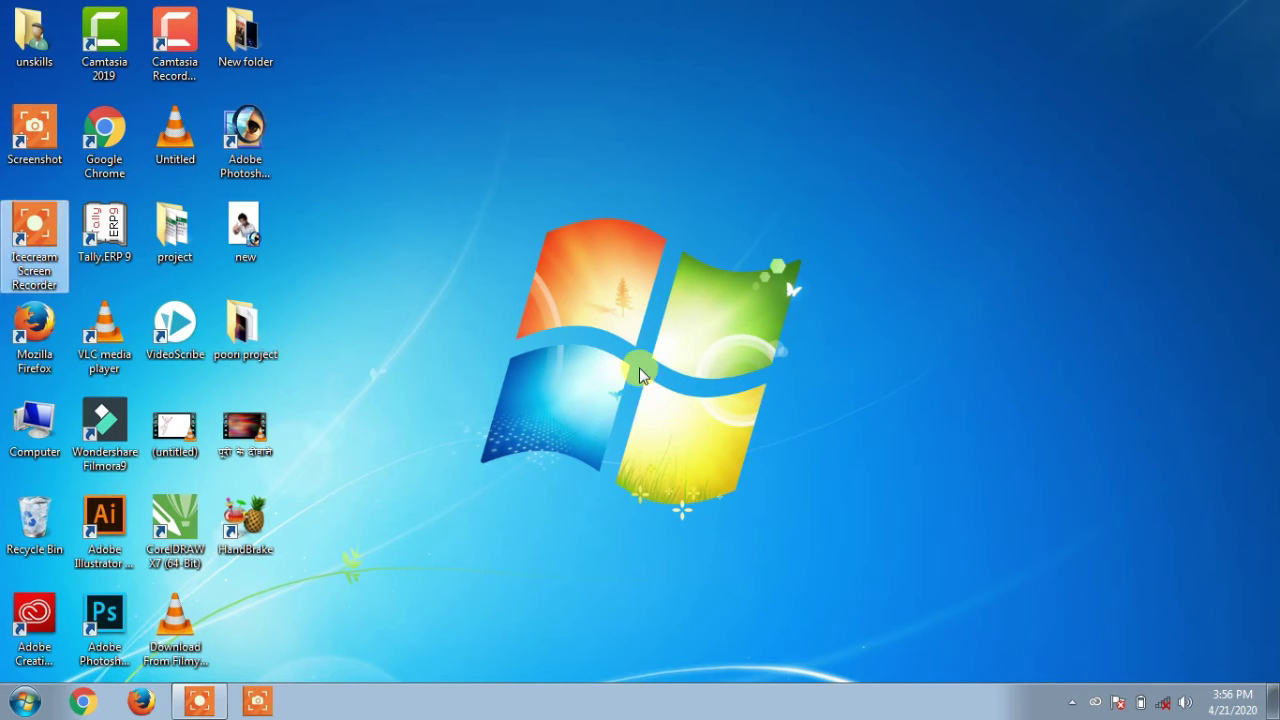
pyautogui.rightClick(640, 369)
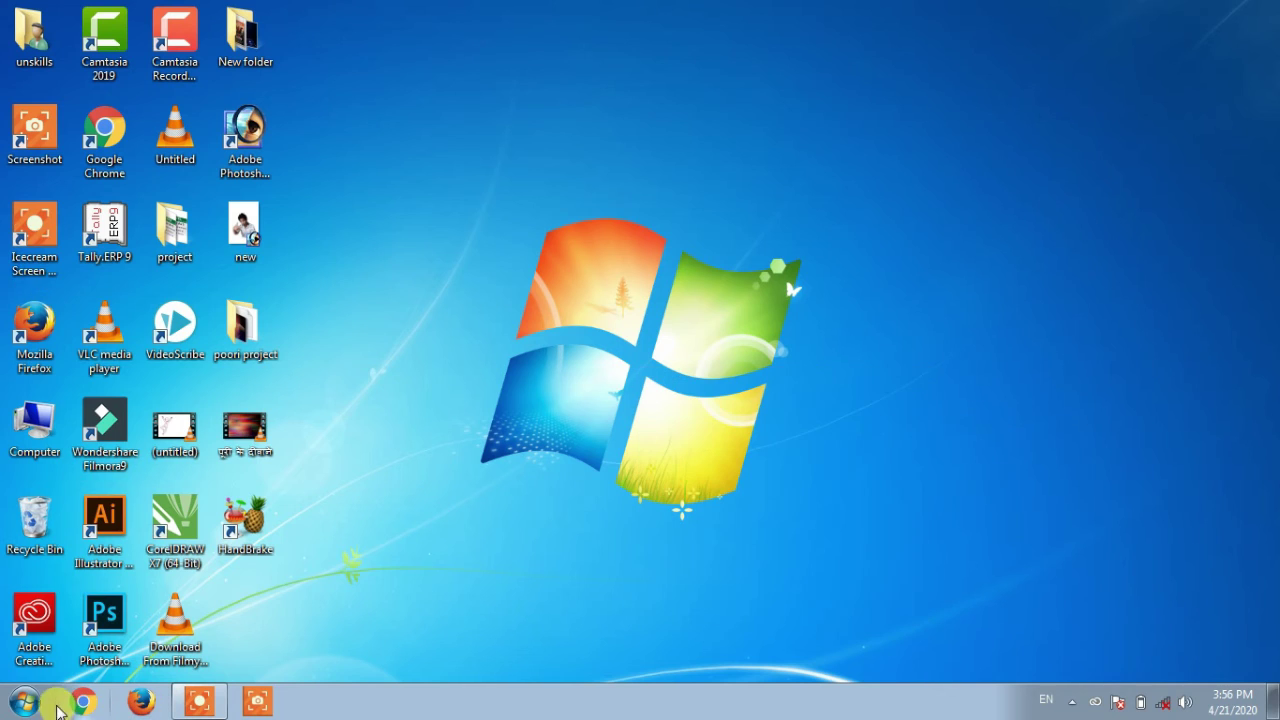
# Step: Relaunch Word by searching 'word' from the Start menu
pyautogui.click(22, 701)
pyautogui.write('word')
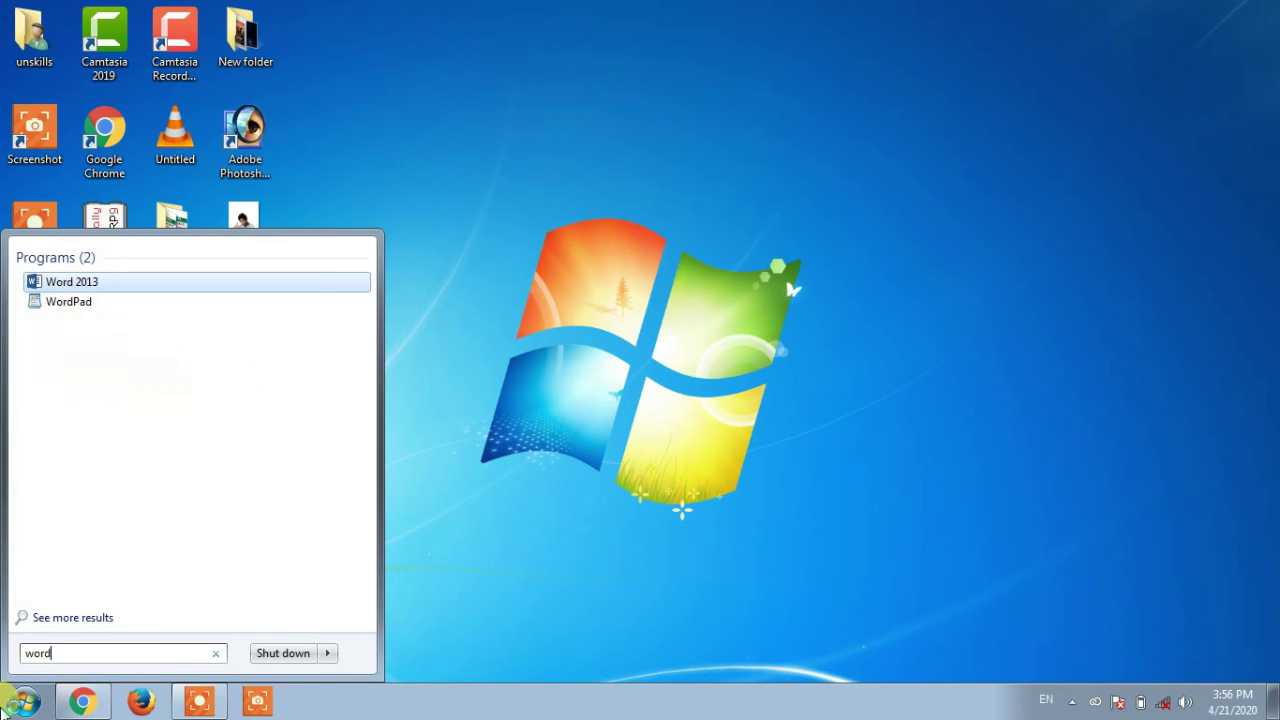
pyautogui.press('Return')
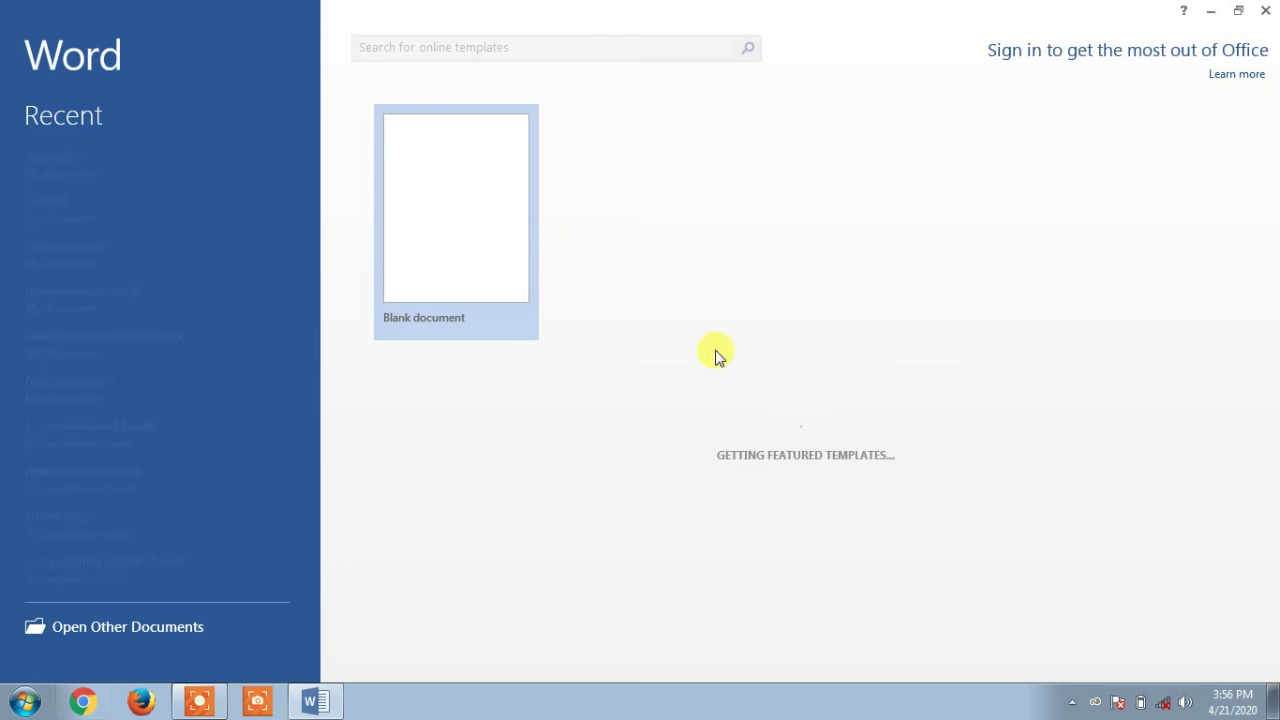
# Step: Reopen 'pradeep' from the Recent list and try deleting selected text to confirm it's view-only
pyautogui.click(24, 165)
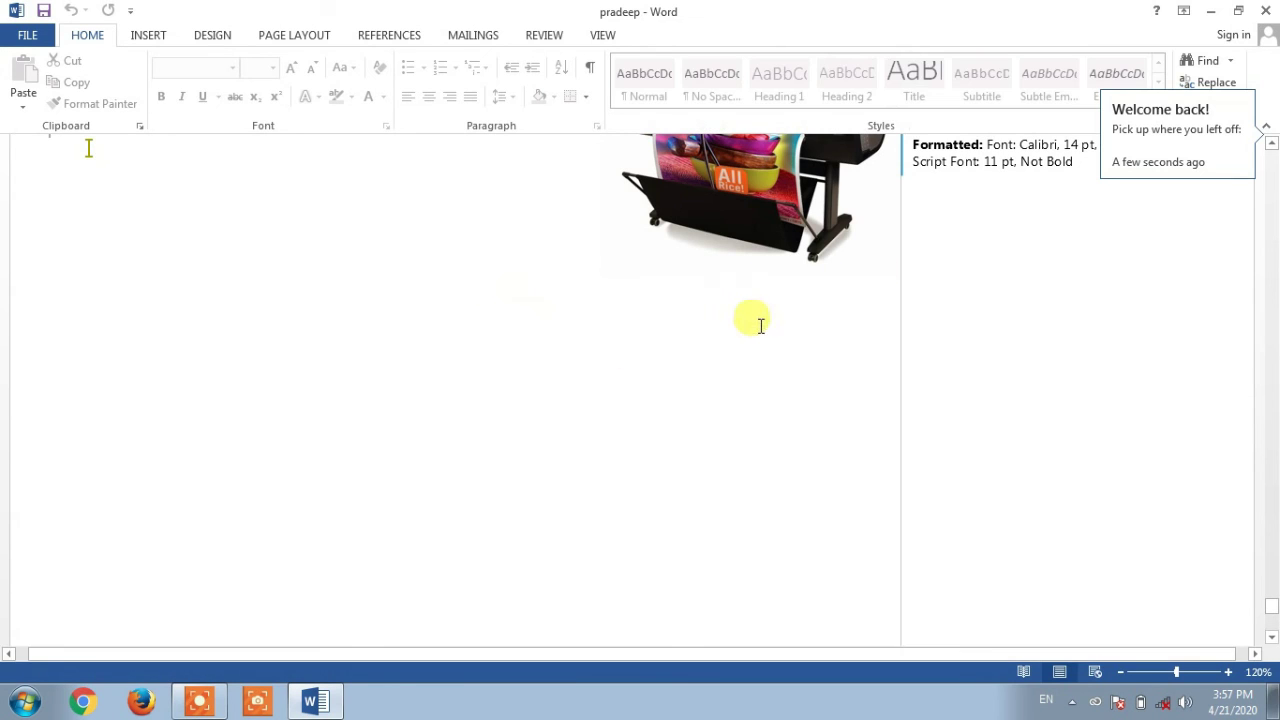
pyautogui.moveTo(1270, 605); pyautogui.dragTo(1268, 148)
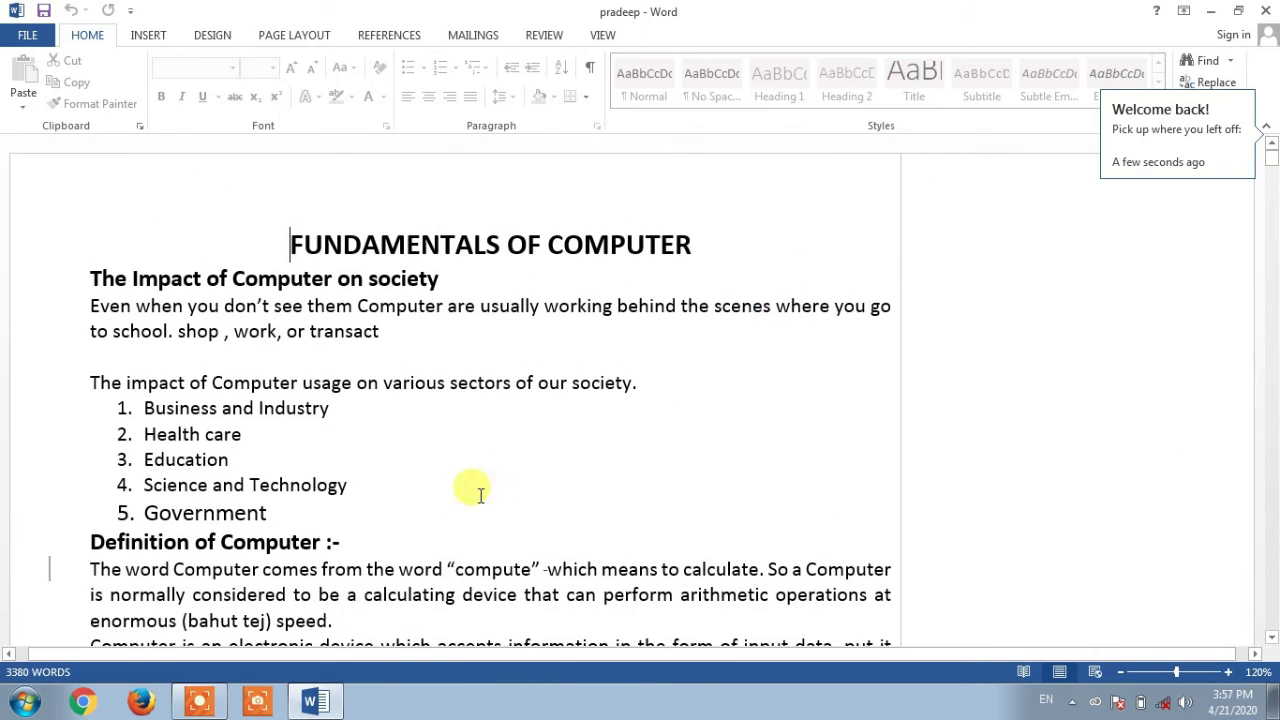
pyautogui.moveTo(310, 310); pyautogui.dragTo(136, 308)
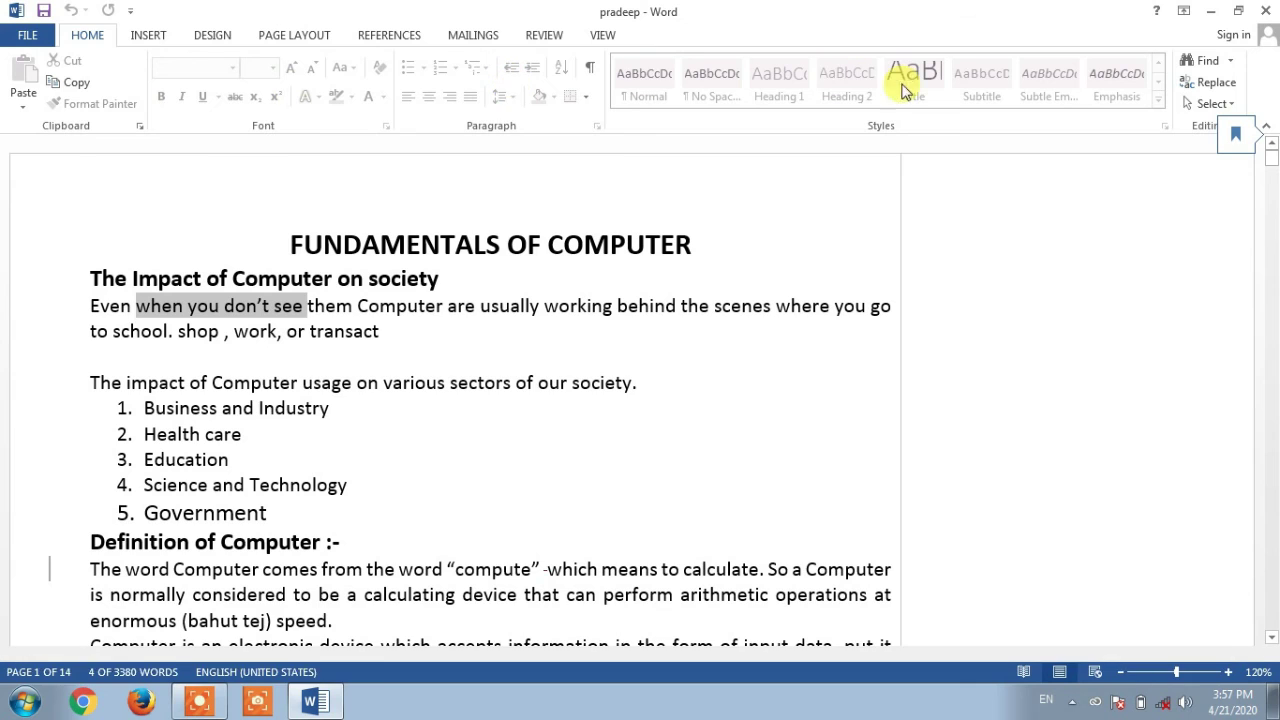
pyautogui.moveTo(203, 380); pyautogui.dragTo(603, 369)
pyautogui.moveTo(247, 460); pyautogui.dragTo(312, 541)
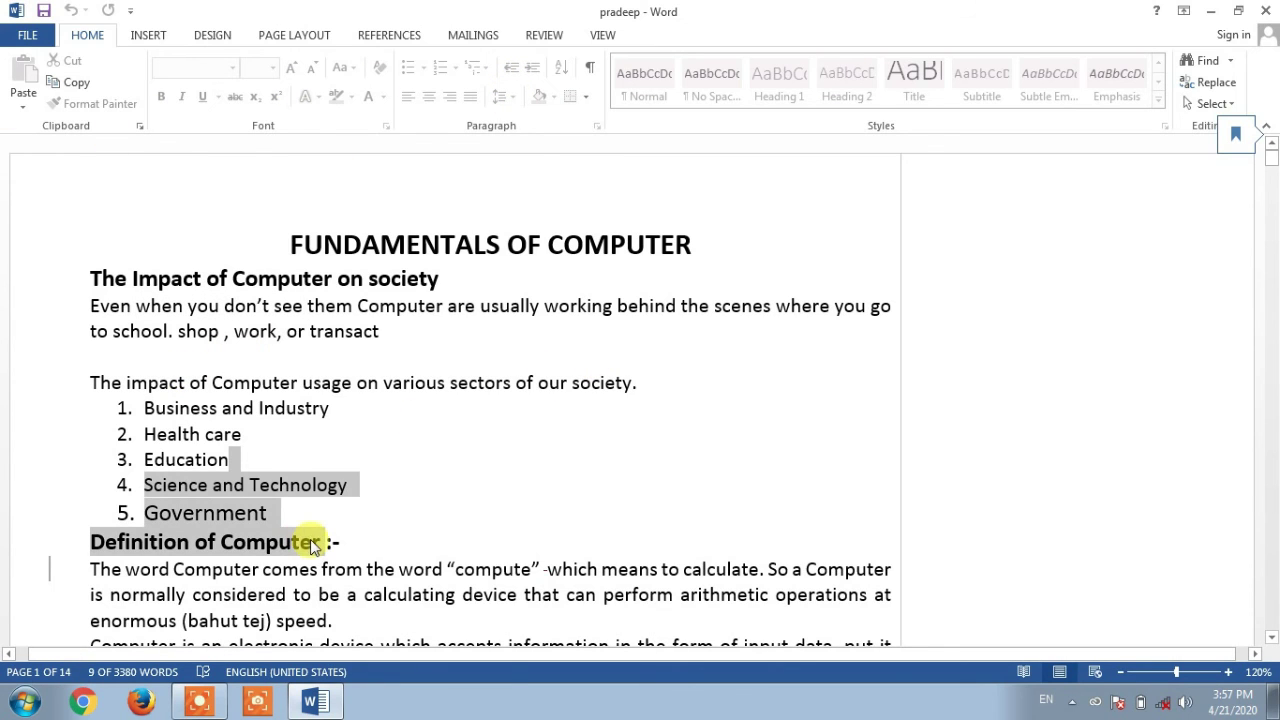
pyautogui.press('Delete')
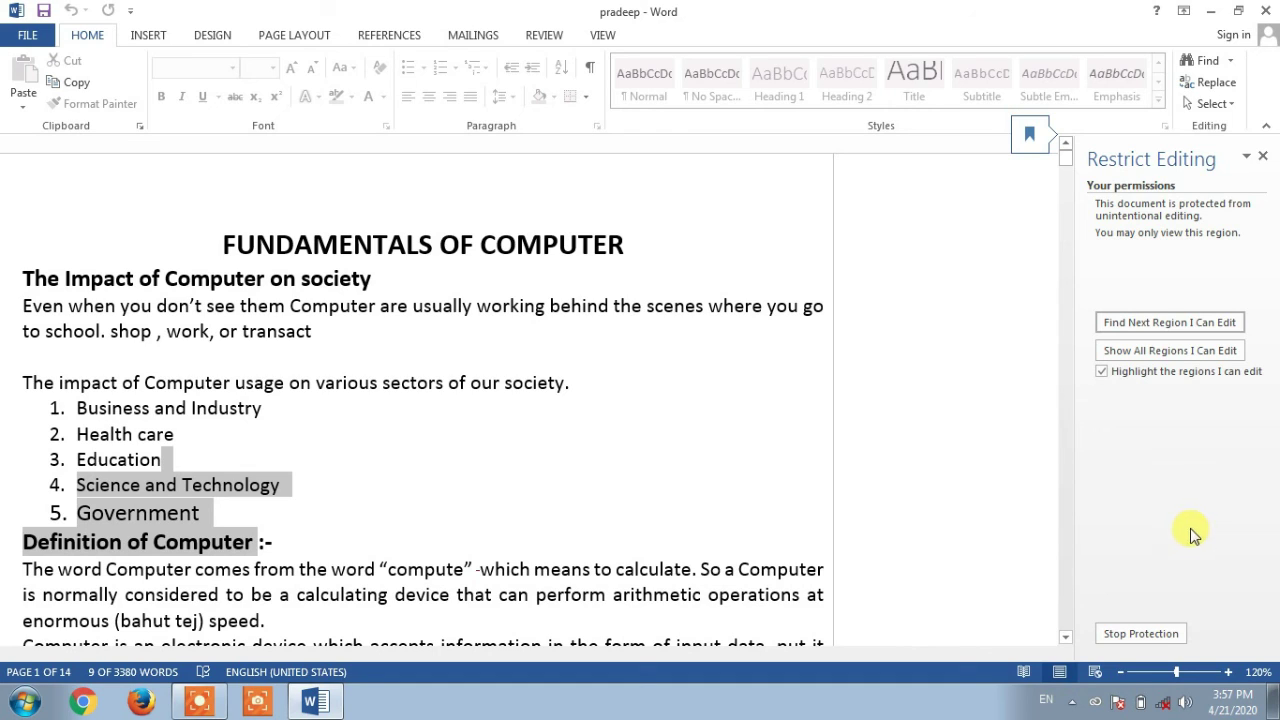
# Step: Stop the document's editing protection by entering its password
pyautogui.click(1147, 636)
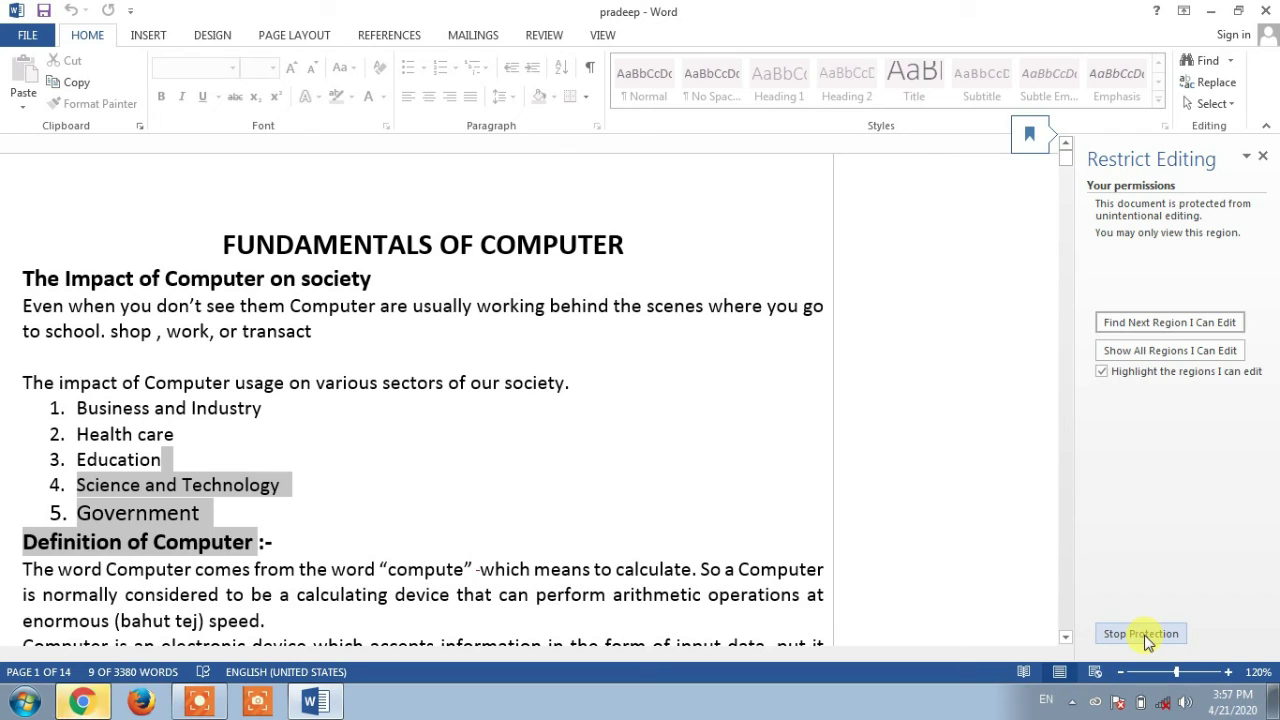
pyautogui.click(1147, 638)
pyautogui.click(250, 424)
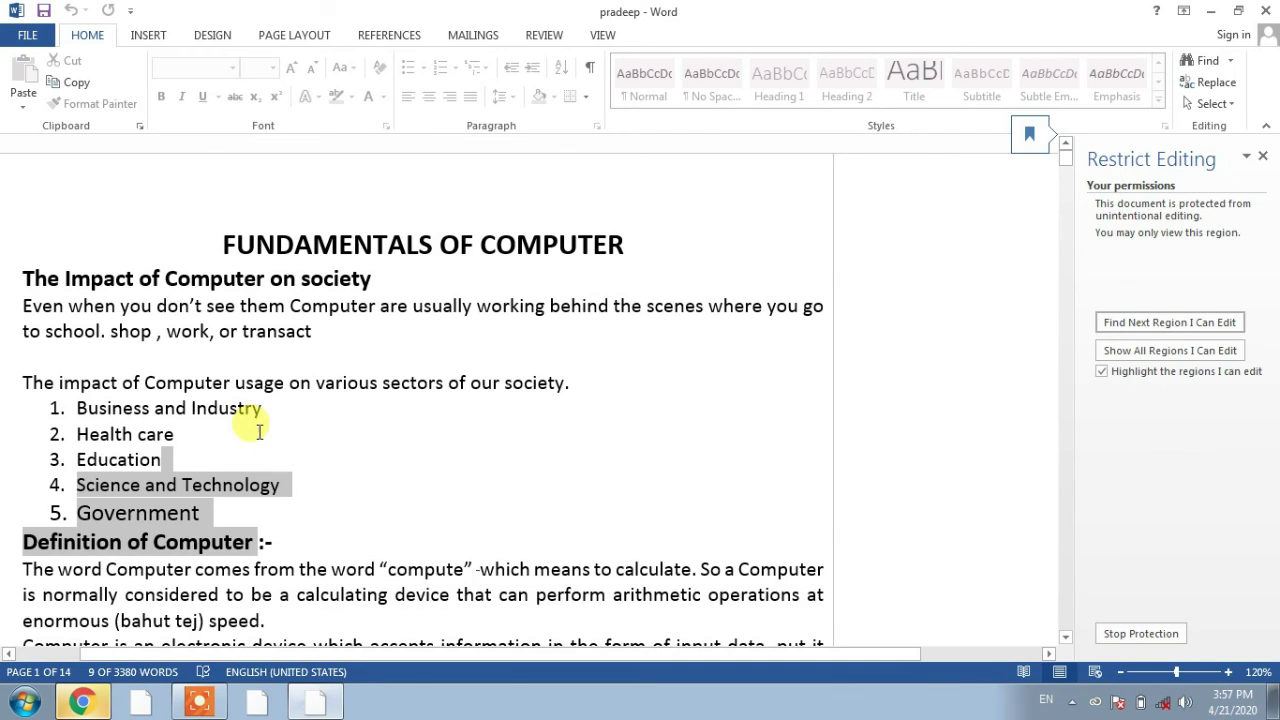
pyautogui.click(1141, 634)
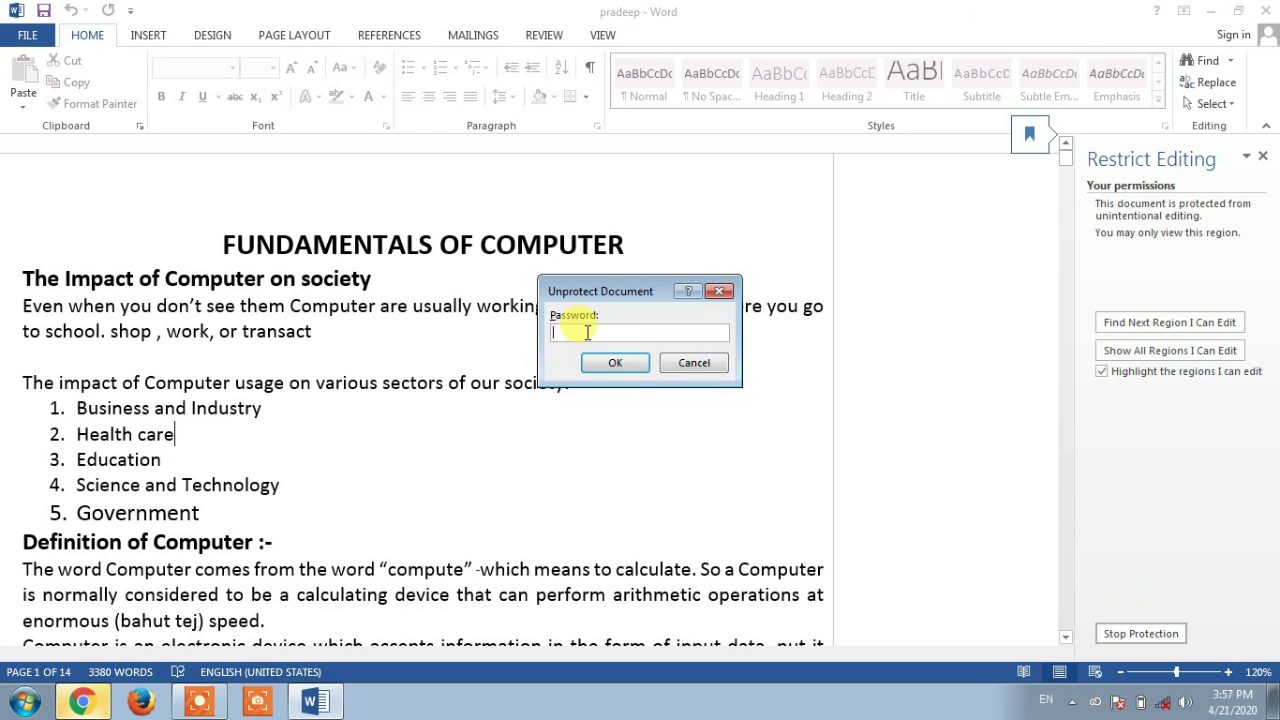
pyautogui.write('1')
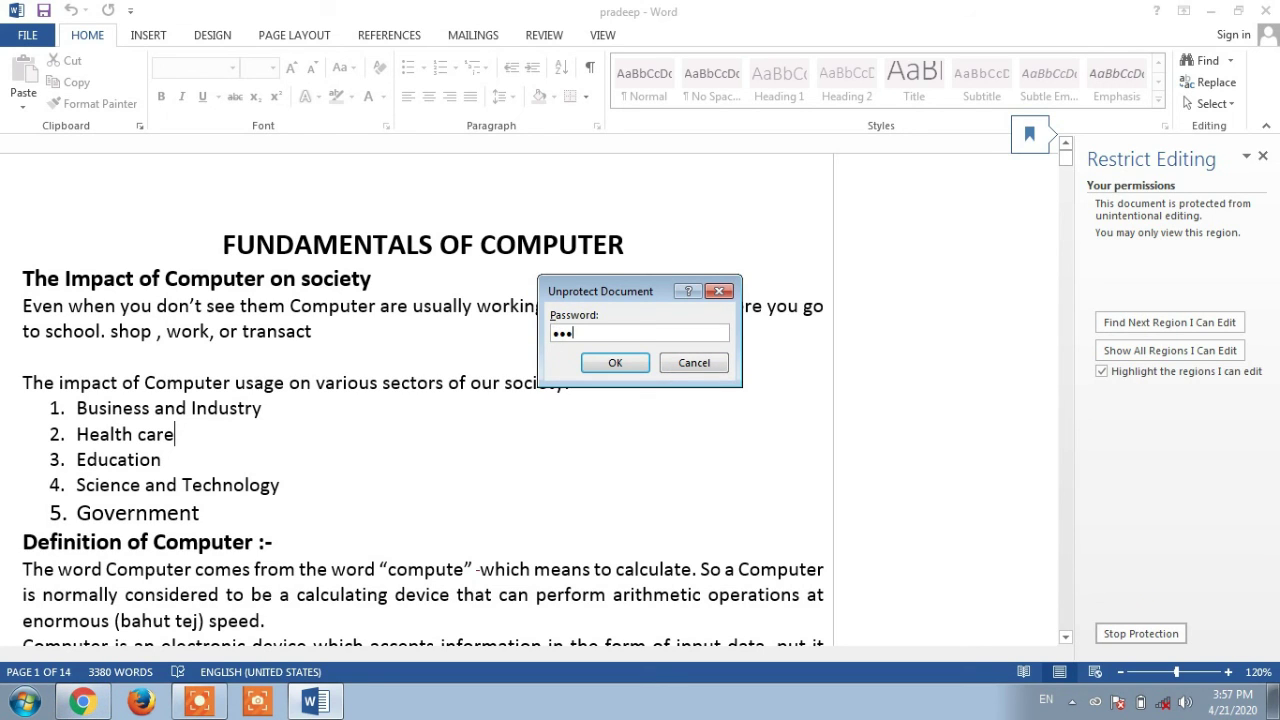
pyautogui.click(615, 363)
# Step: Add the text 'Sjfj sjsj sjfksj j;ksjfkl' after "our society."
pyautogui.moveTo(577, 398); pyautogui.dragTo(480, 375)
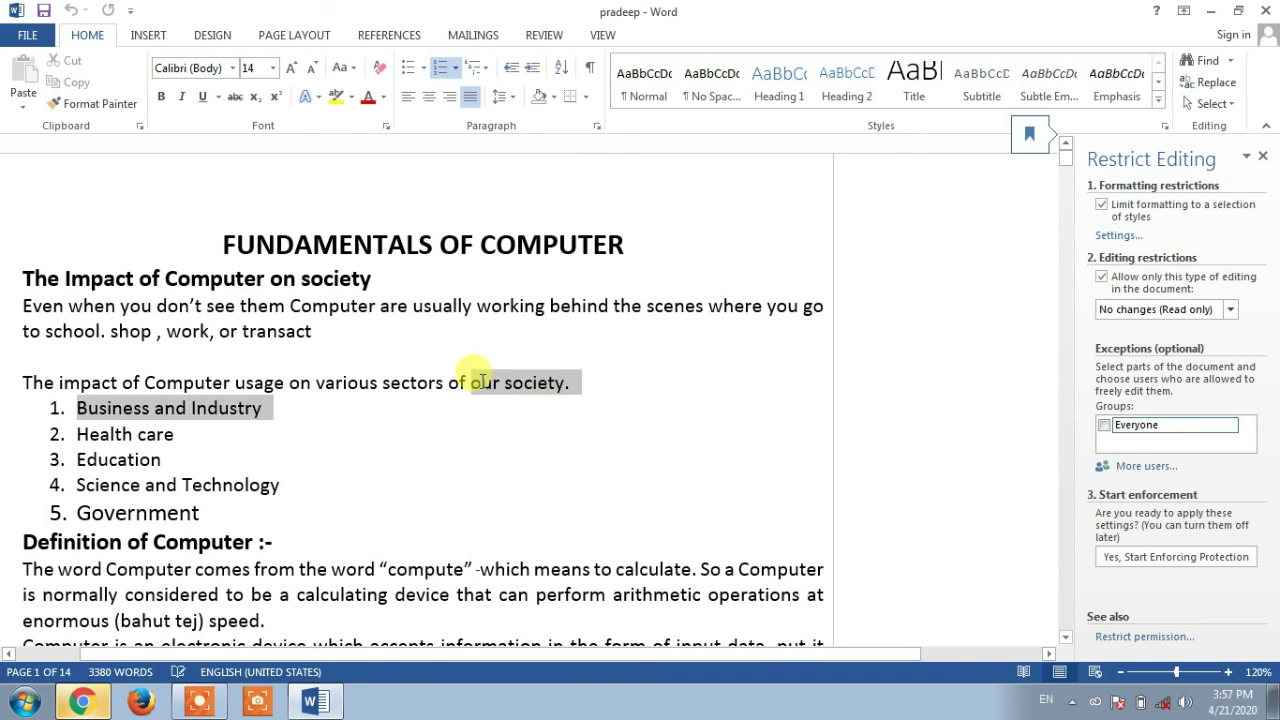
pyautogui.click(533, 424)
pyautogui.click(603, 384)
pyautogui.write('Sjfj s')
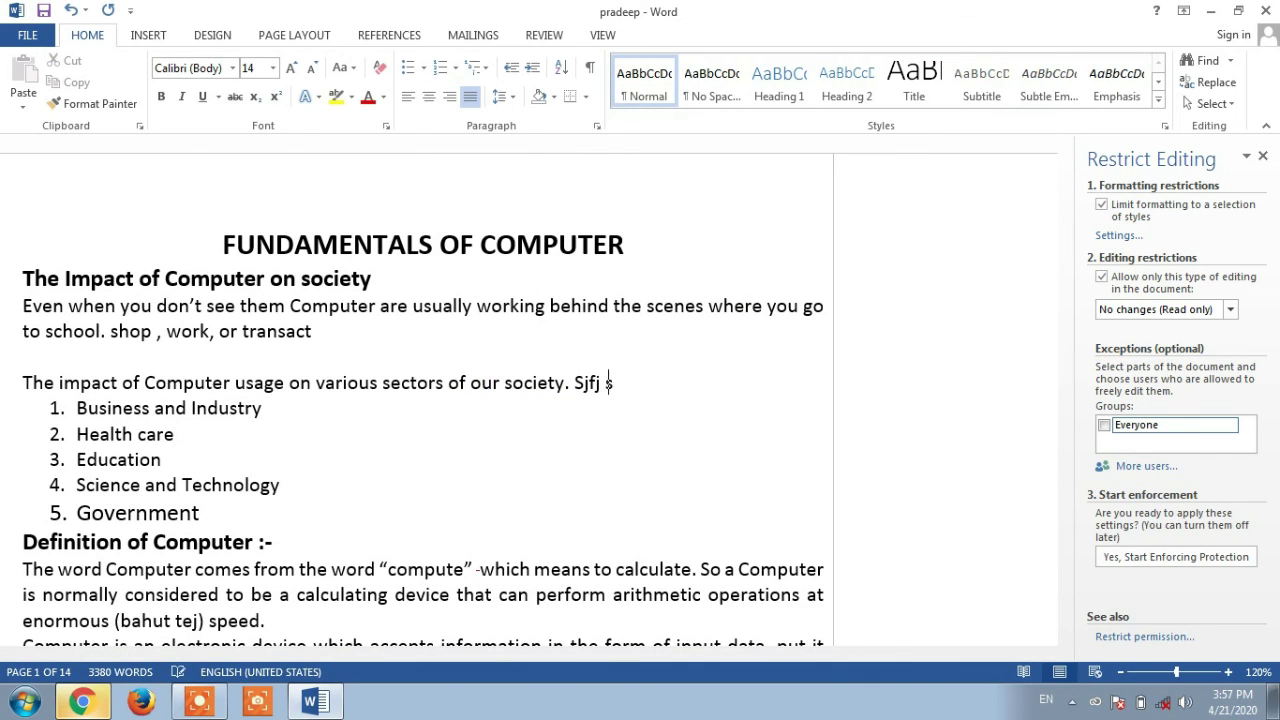
pyautogui.write('jsj sjfksj j;ksjfkl')
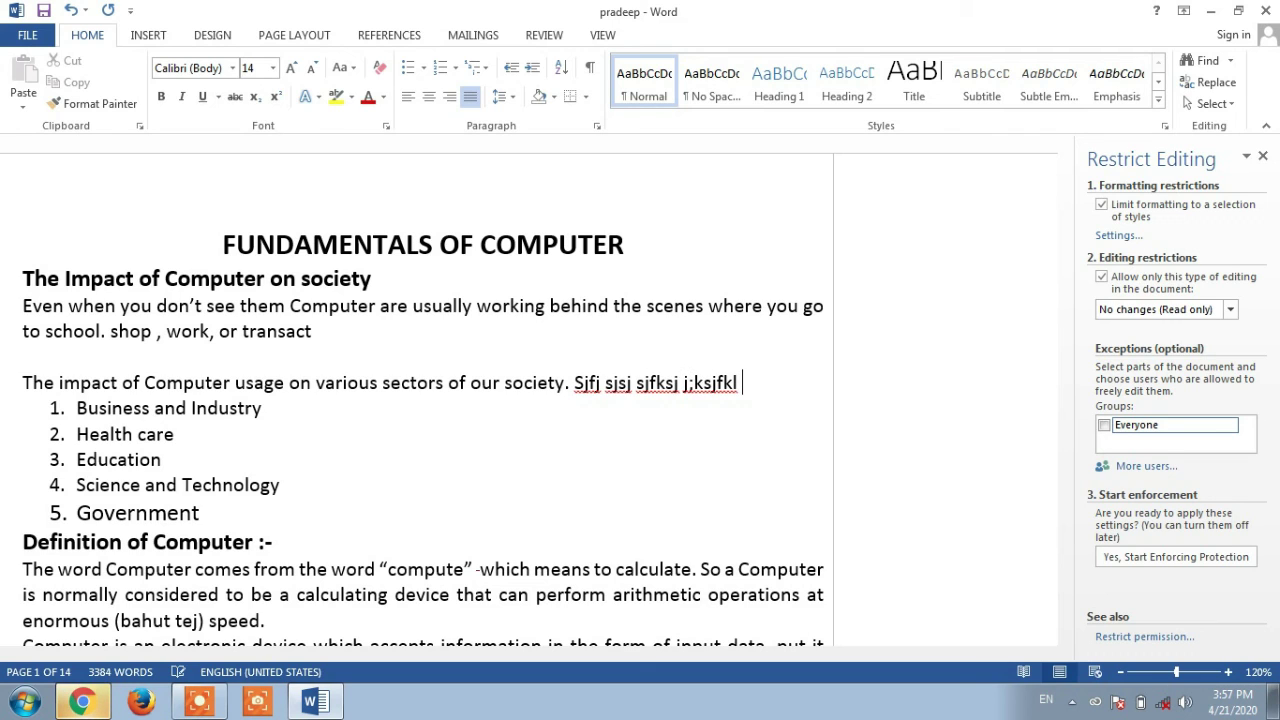
# Step: Underline the opening text from "on society" through "transact"
pyautogui.click(507, 330)
pyautogui.keyDown('shift'); pyautogui.click(268, 272); pyautogui.keyUp('shift')
pyautogui.hotkey('ctrl', 'u')
pyautogui.click(550, 368)
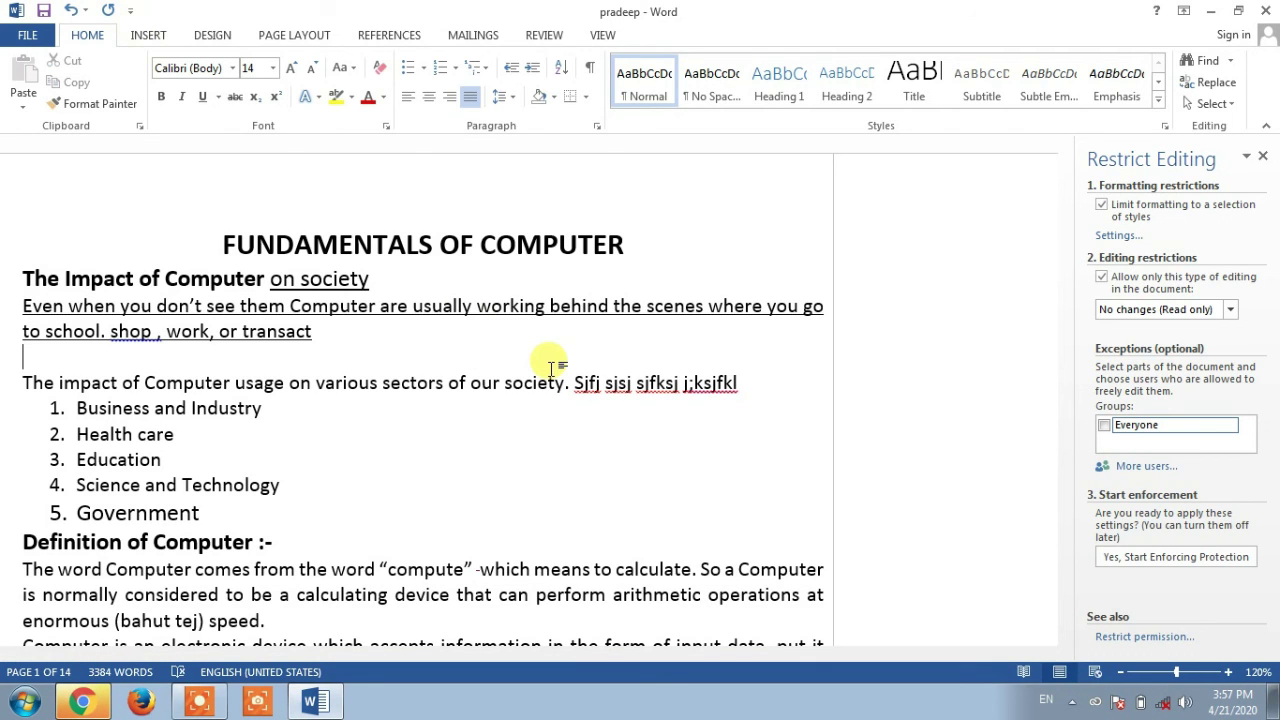